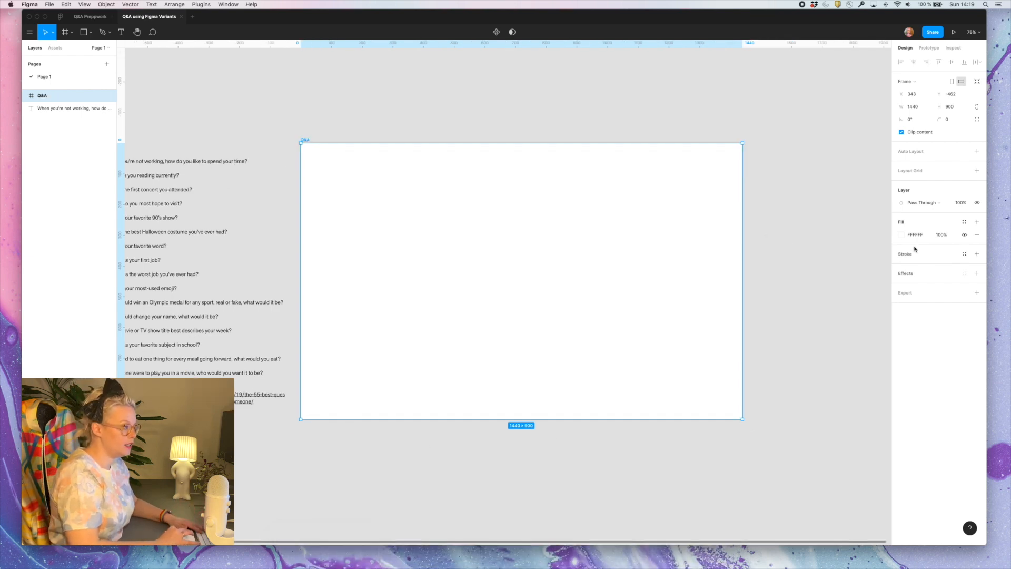
Change the Q&A frame's fill from white to a solid light pink
click(900, 235)
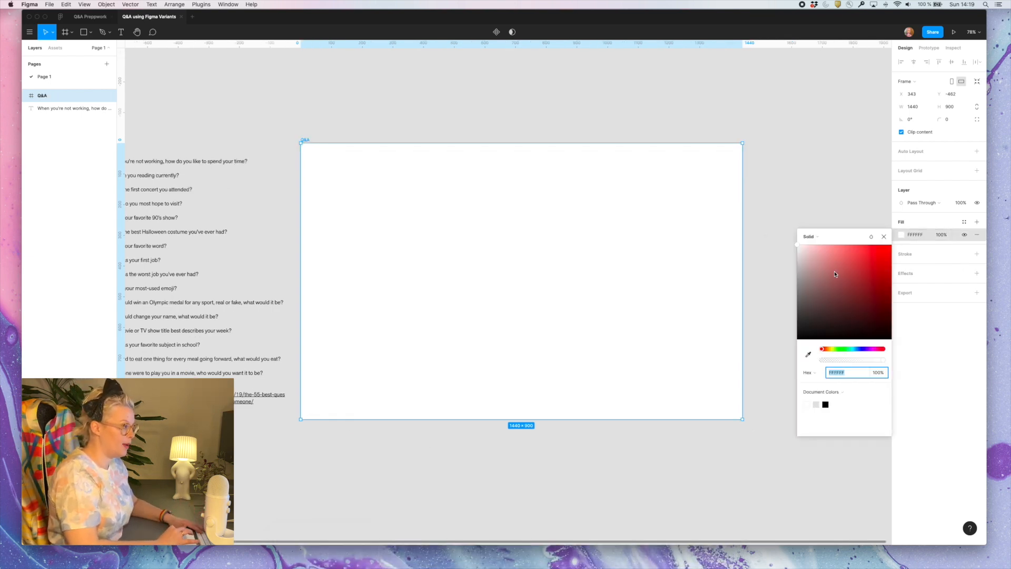
drag(835, 274, 815, 245)
click(872, 349)
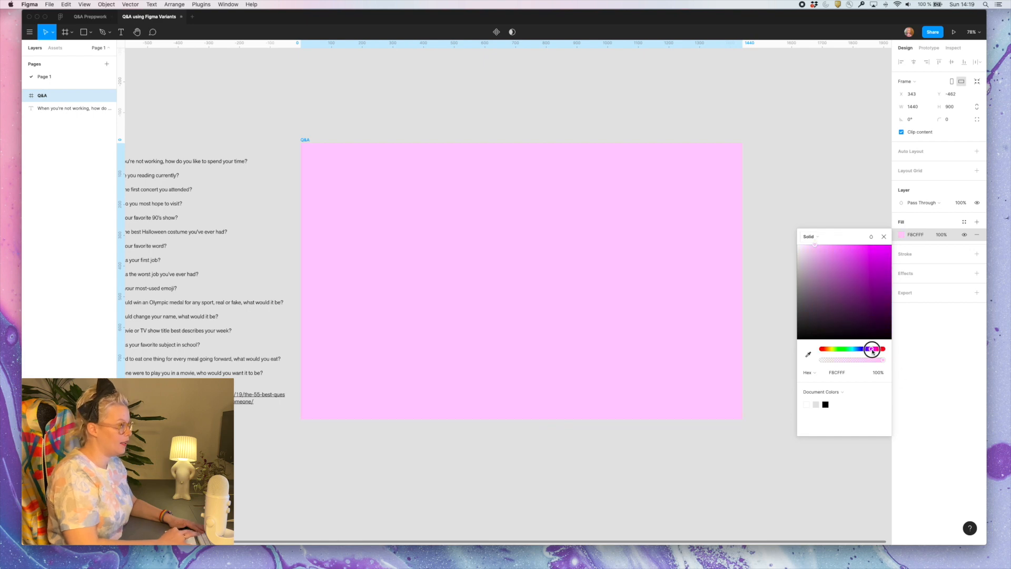
drag(872, 350, 874, 349)
drag(816, 245, 822, 243)
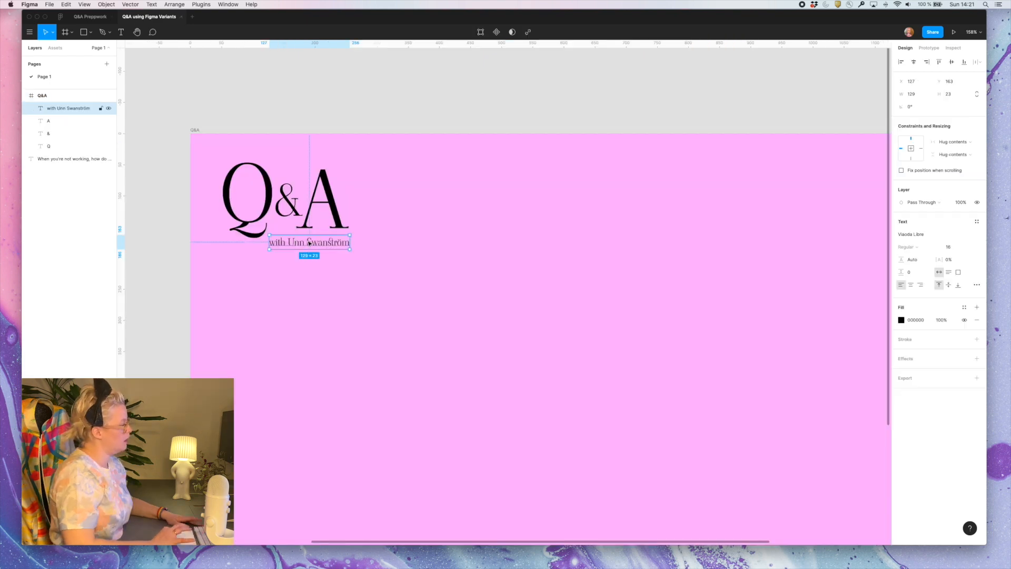
click(305, 333)
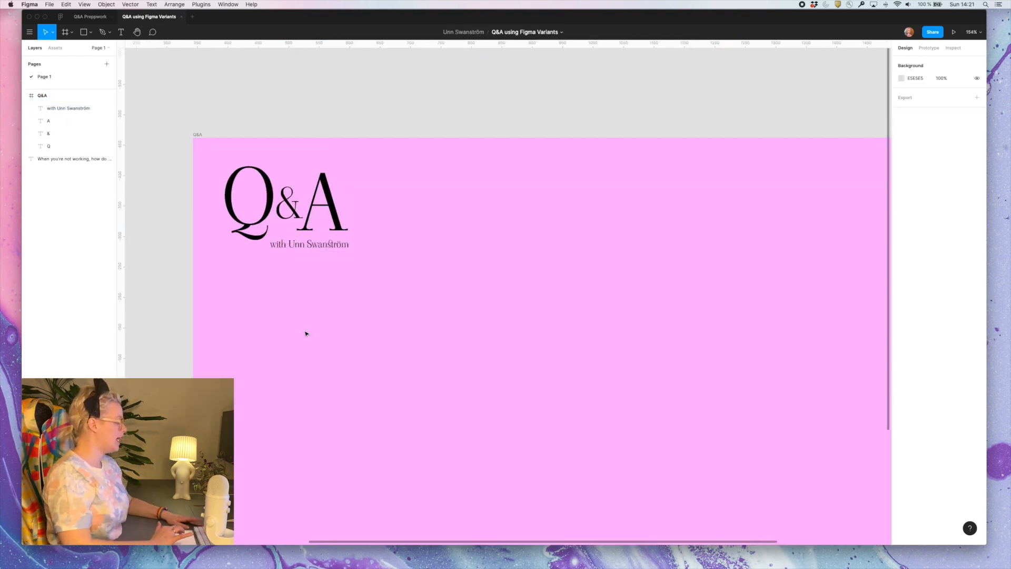
scroll(306, 334, down, 5)
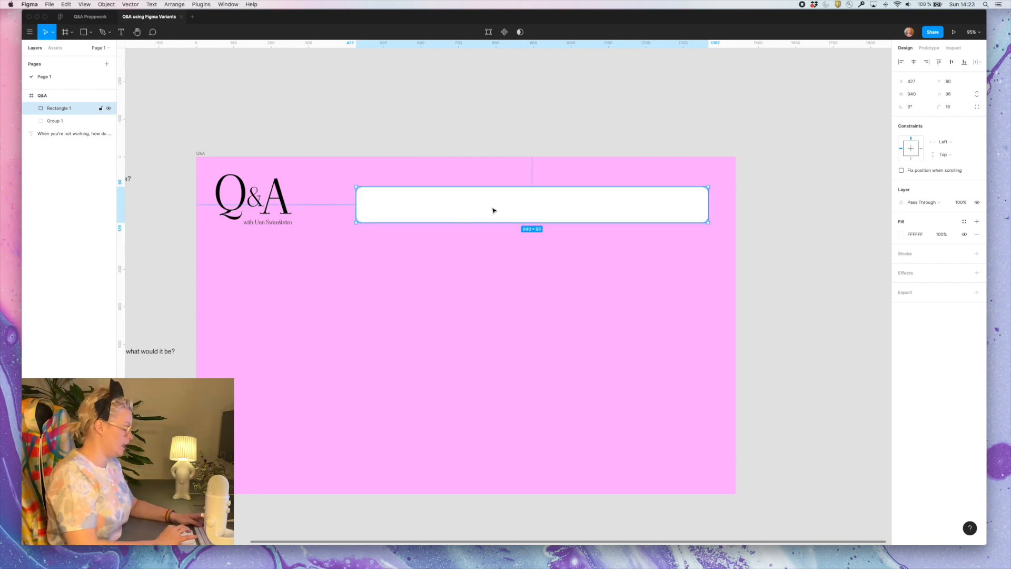
Duplicate the white rounded rectangle into a column of six and distribute them evenly down the Q&A frame
mouse_move(491, 208)
mouse_down()
mouse_move(496, 469)
mouse_move(499, 194)
mouse_up()
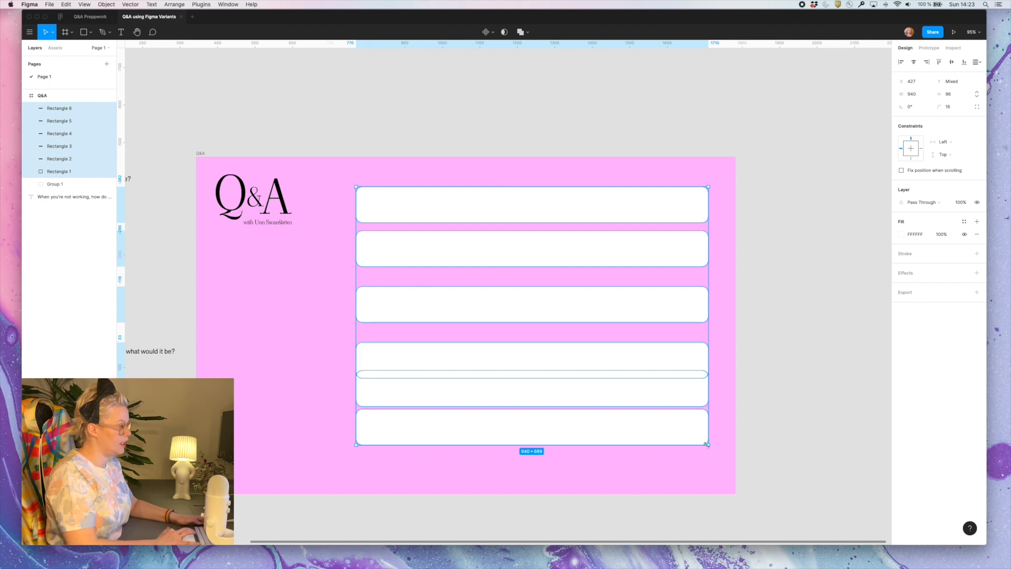
key(ctrl+alt+t)
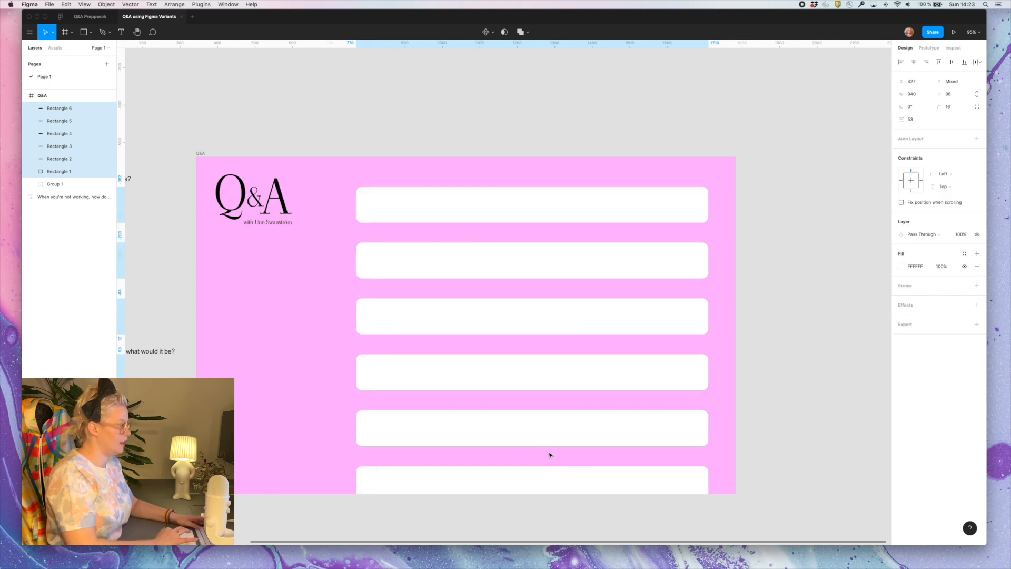
drag(538, 448, 533, 384)
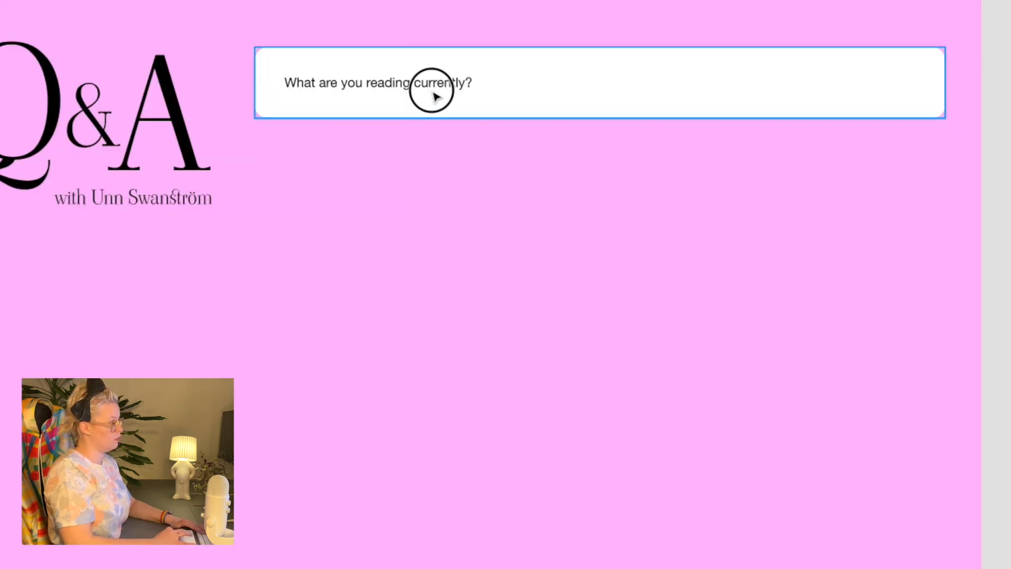
Move the "What are you reading currently?" card out of the pink frame onto the empty canvas beside it
click(435, 94)
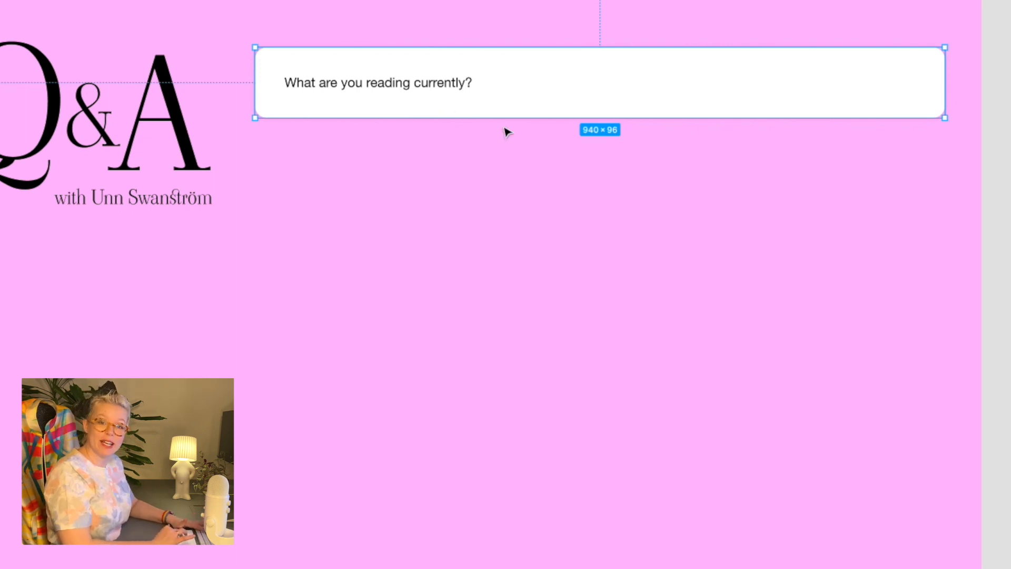
scroll(504, 128, right, 2)
scroll(505, 128, down, 5)
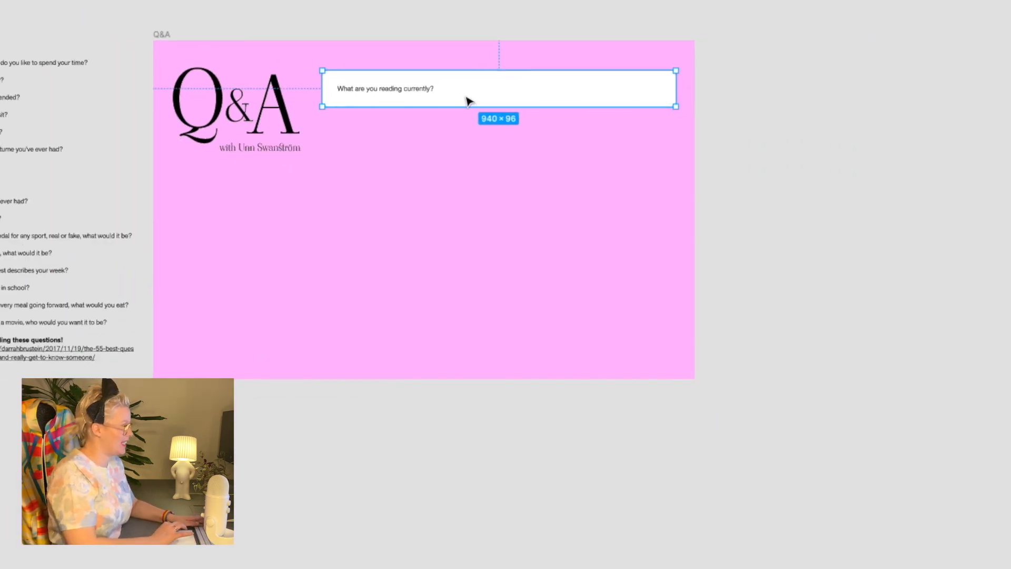
drag(467, 101, 899, 102)
scroll(899, 102, right, 5)
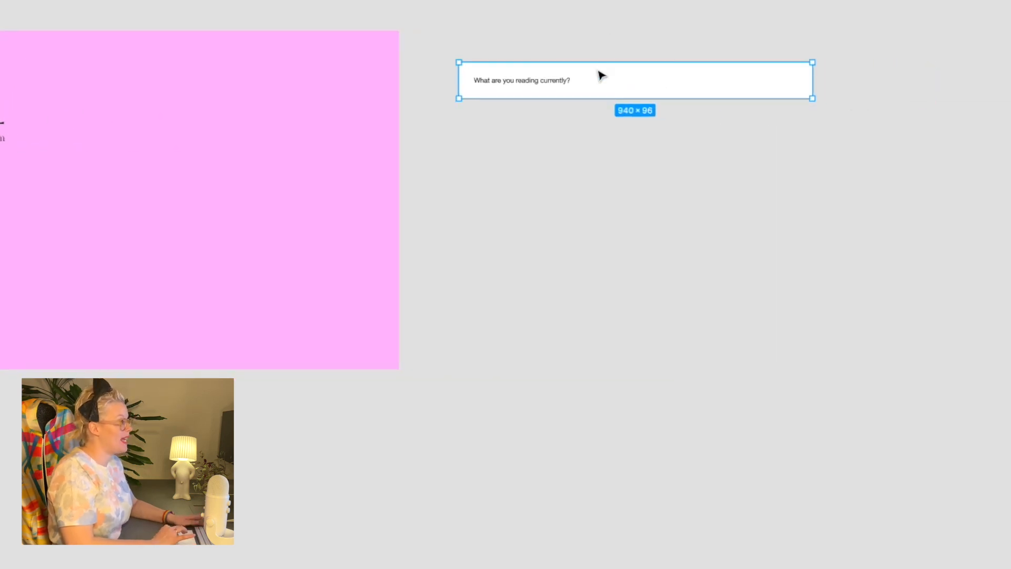
Turn the question card into a component and add a second variant to it
right_click(579, 79)
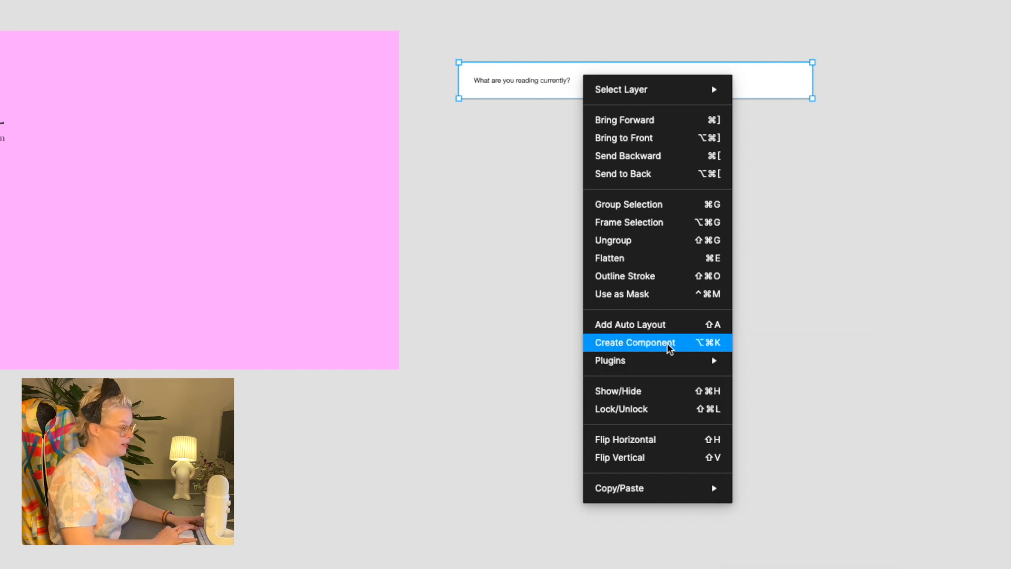
click(639, 349)
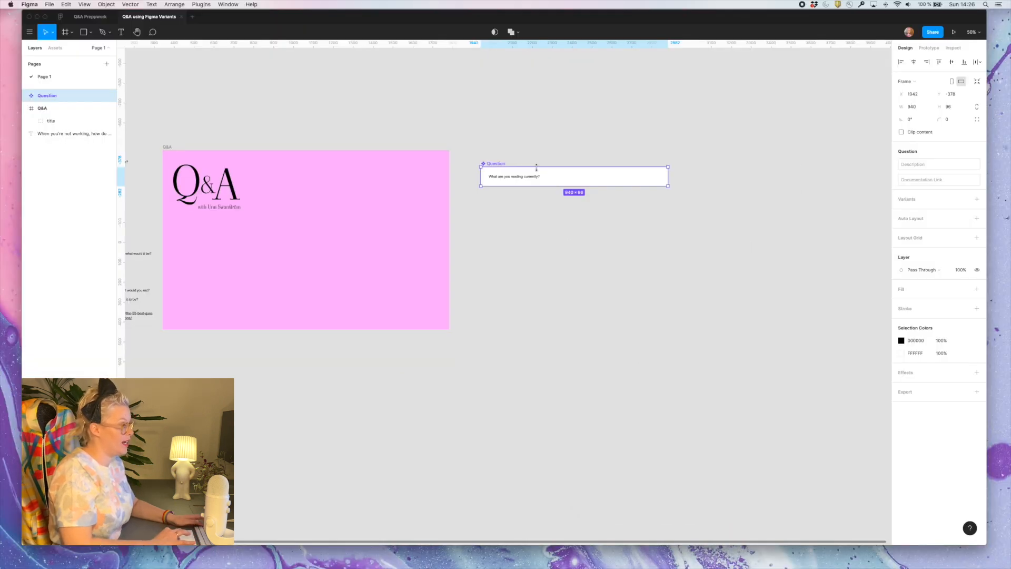
scroll(564, 63, up, 5)
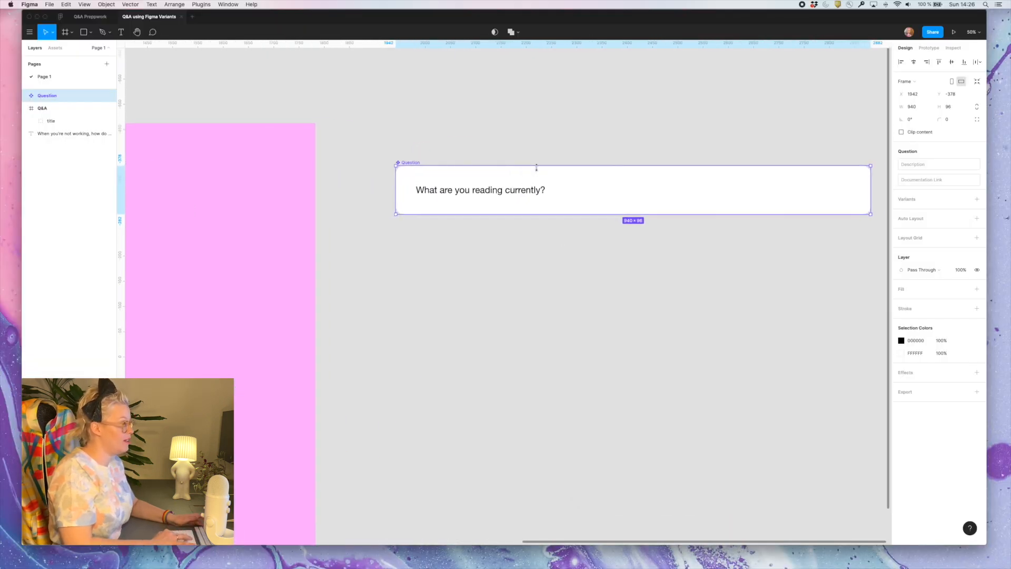
scroll(536, 168, up, 1)
scroll(536, 169, right, 3)
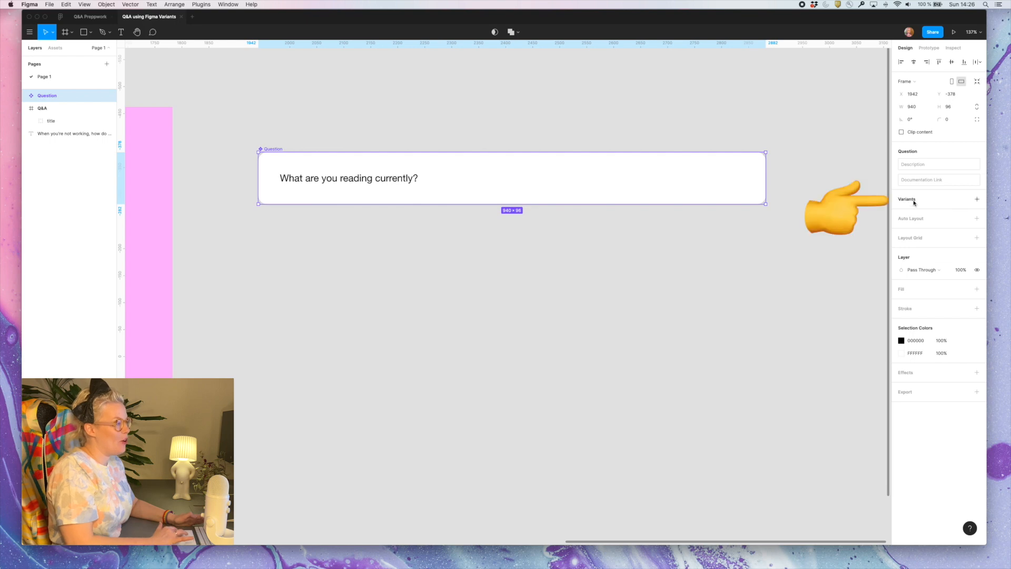
click(978, 199)
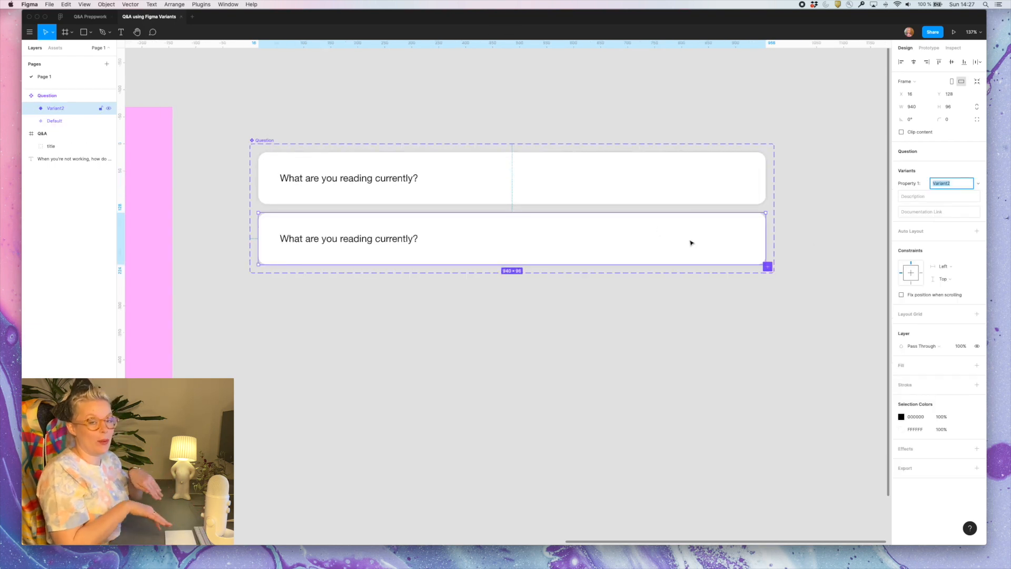
Duplicate the question text inside the second variant and place the copy in the empty half of the card
click(327, 243)
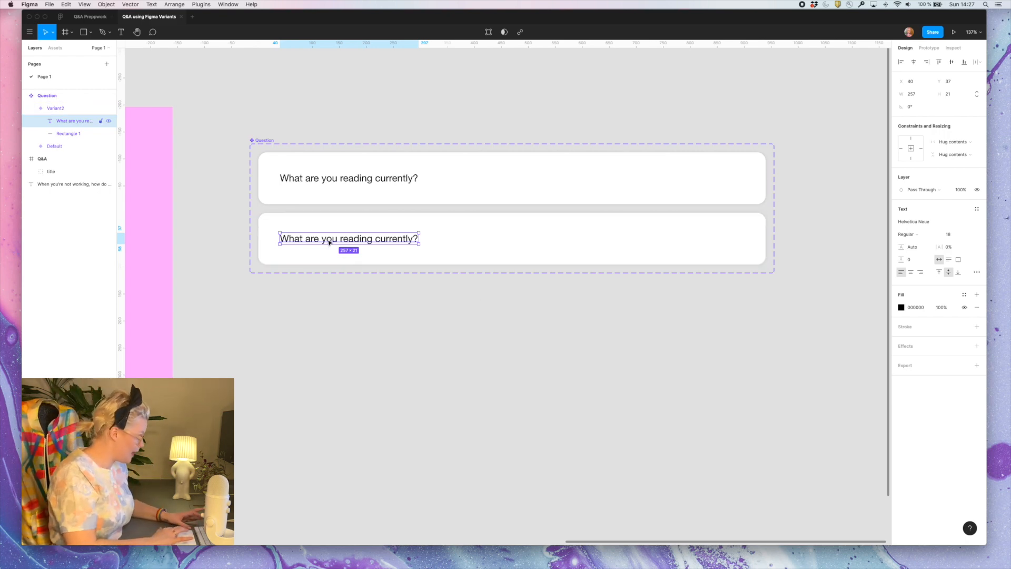
drag(329, 242, 588, 236)
click(510, 247)
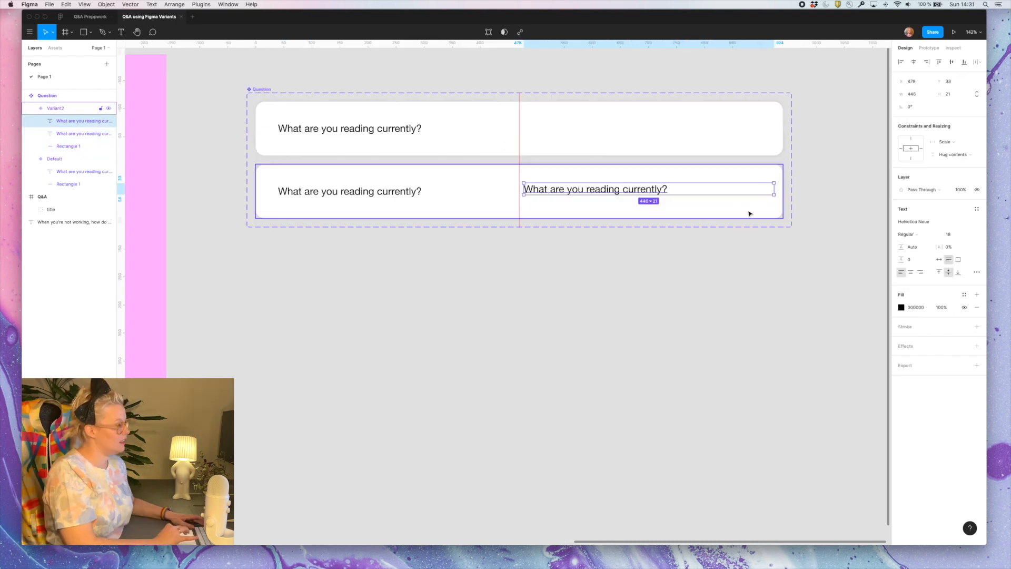
Set the second variant's height to 192 and extend the component set's frame to enclose it
click(749, 214)
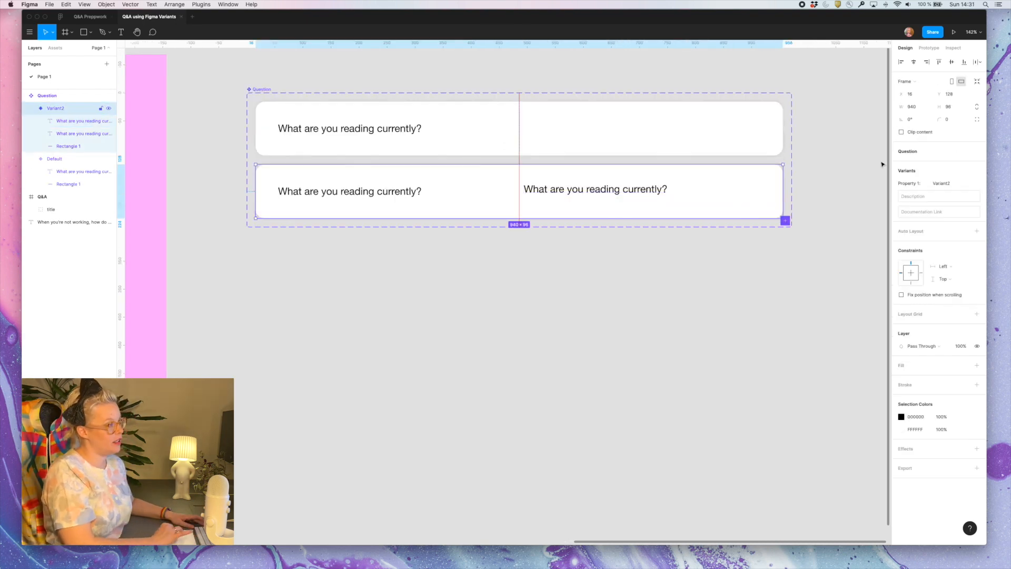
scroll(686, 156, down, 1)
click(956, 108)
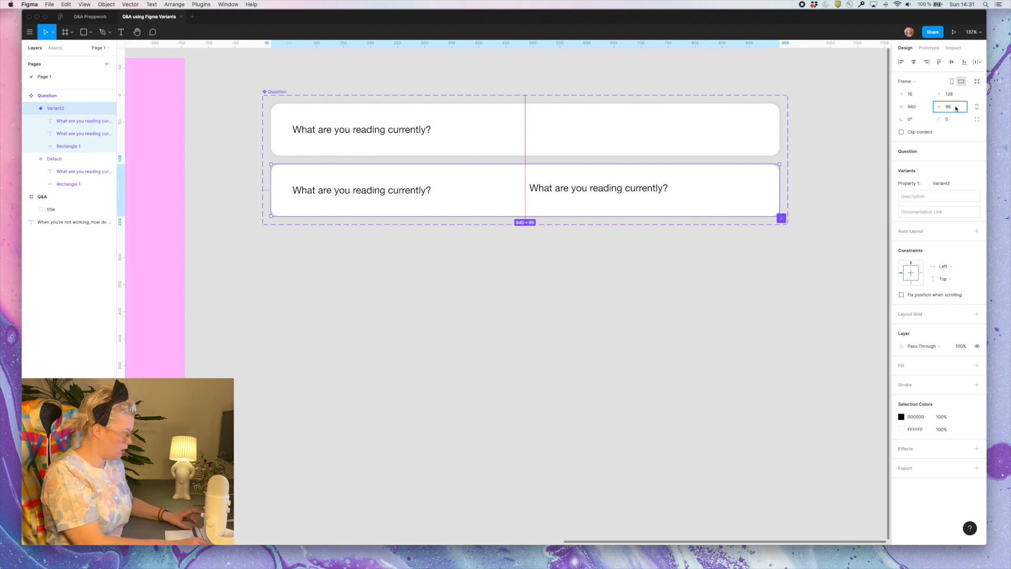
key(Return)
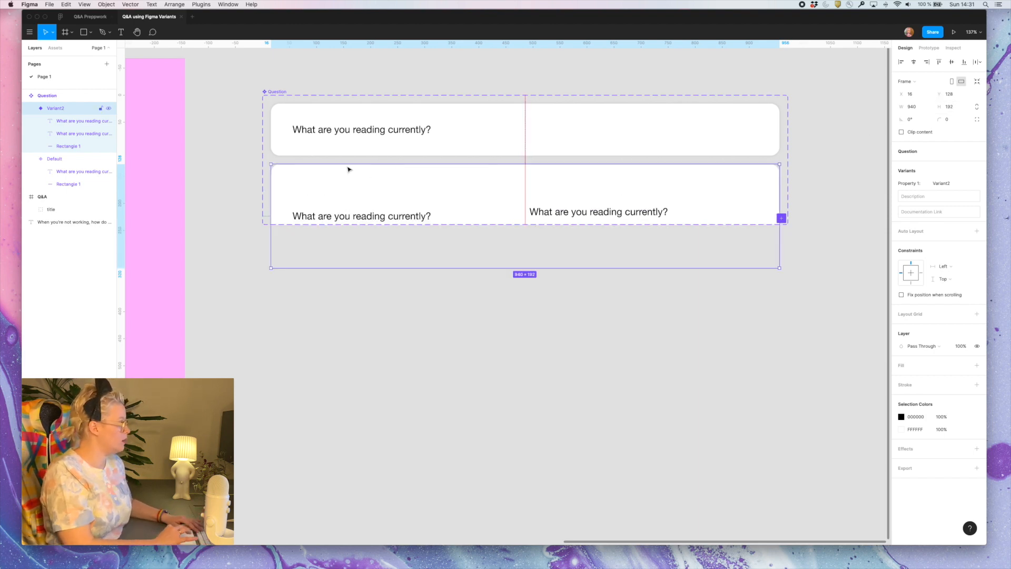
click(277, 100)
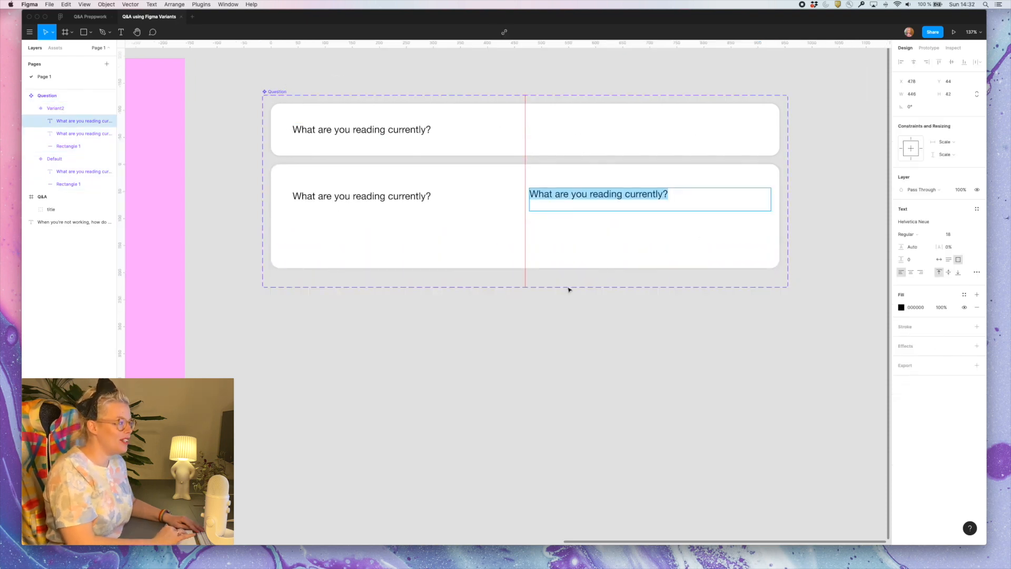
Set the duplicated text in the second variant to Auto Height and replace it with the pasted Ready Player Two answer
click(951, 262)
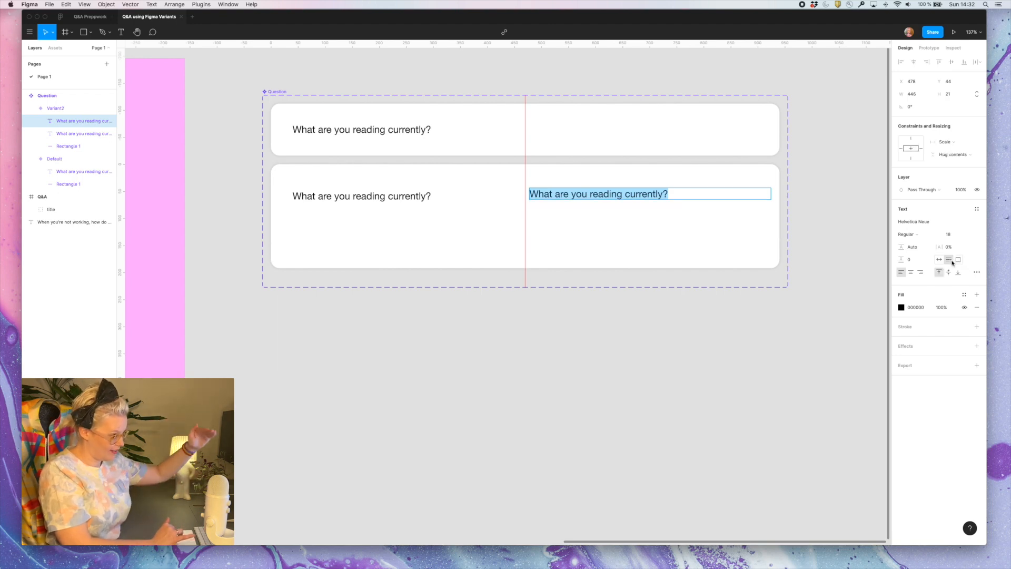
triple_click(651, 196)
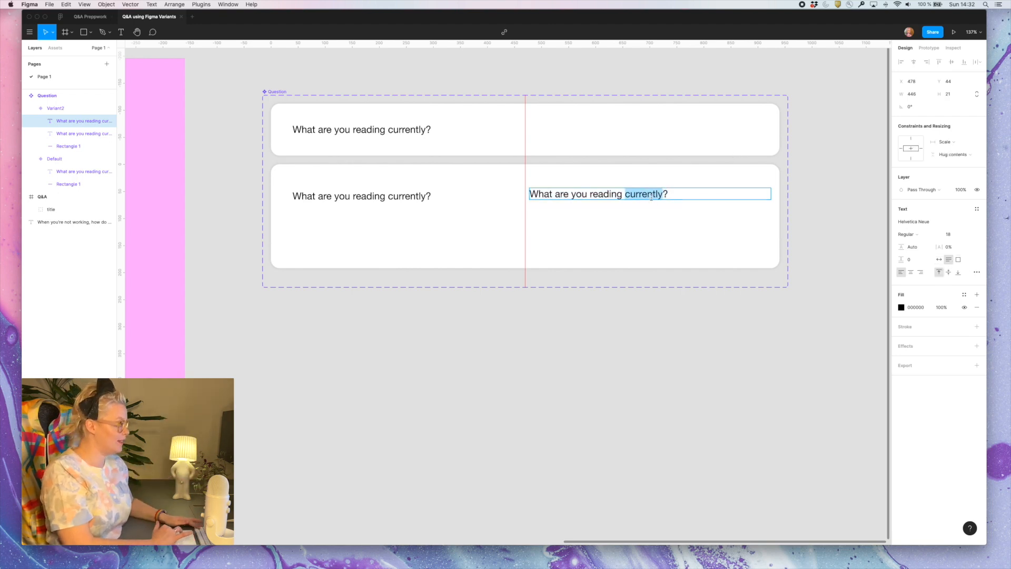
text(Ready Player Two by Ernest Cline. I have now forgiven Ernest Cline for the dumpster fire film adaptation of Ready Player One.)
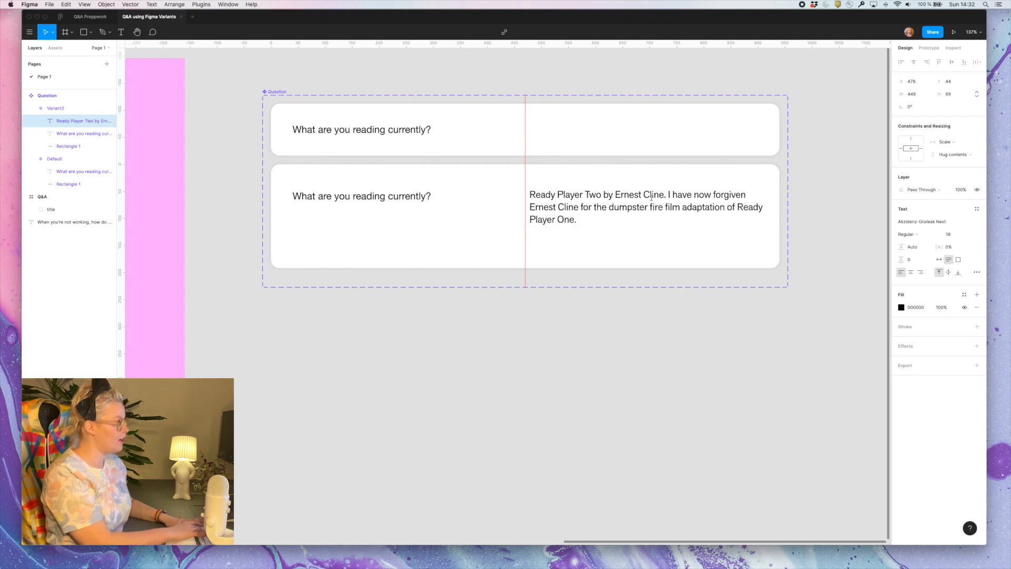
key(Escape)
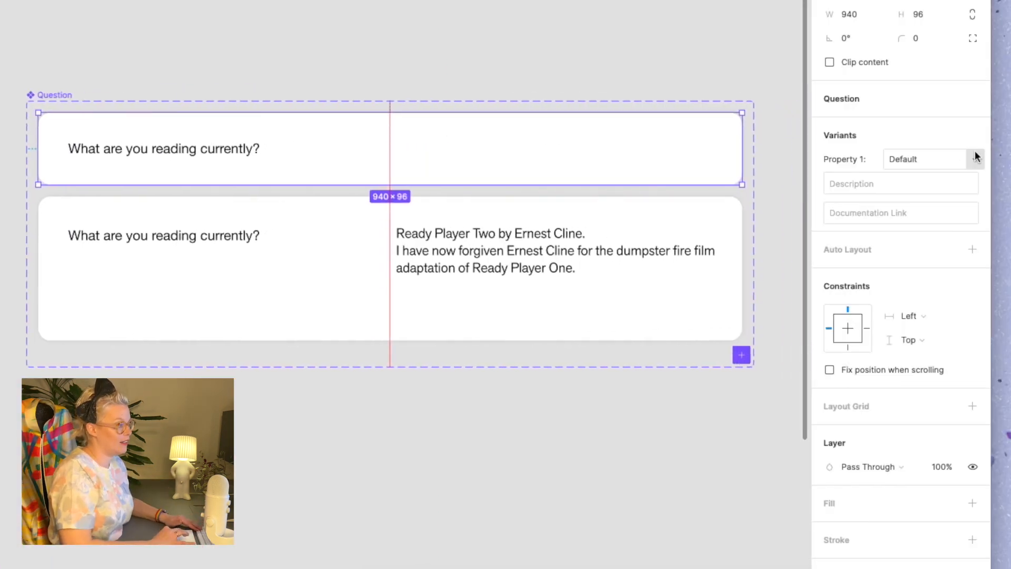
Set Property 1 to "Question" for the short variant and to "Answer" for the taller variant
click(948, 172)
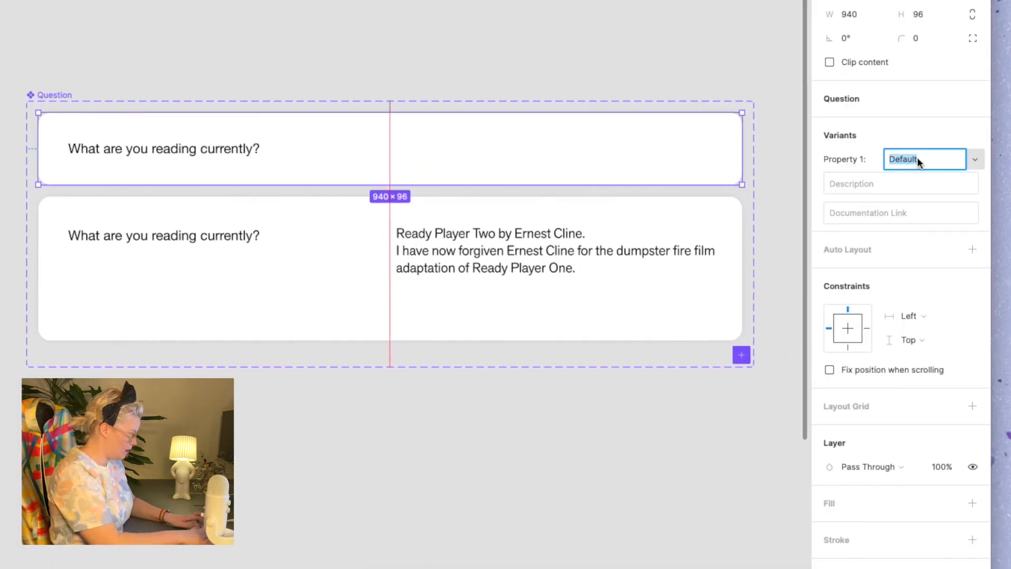
text(Question)
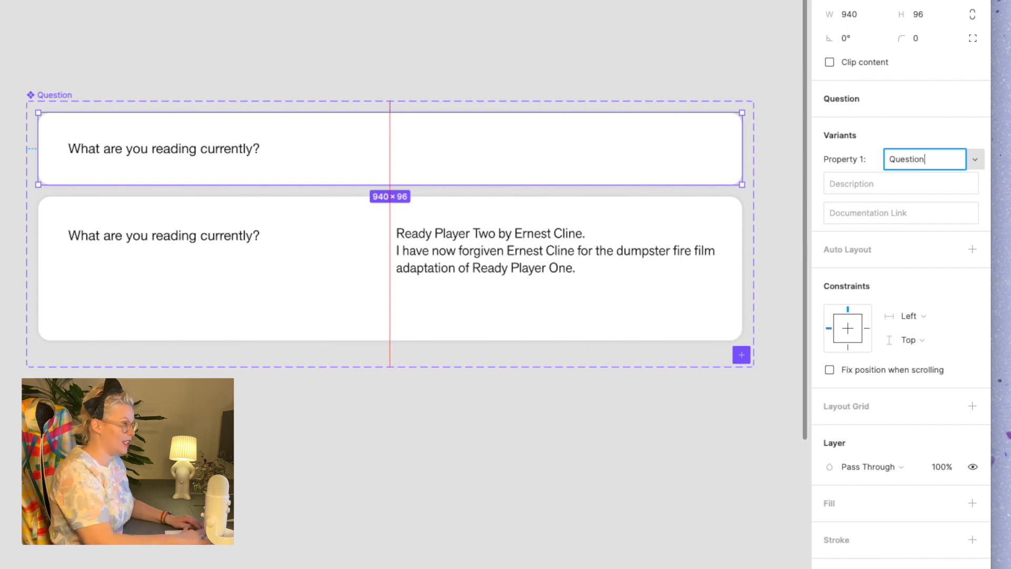
click(605, 226)
click(921, 166)
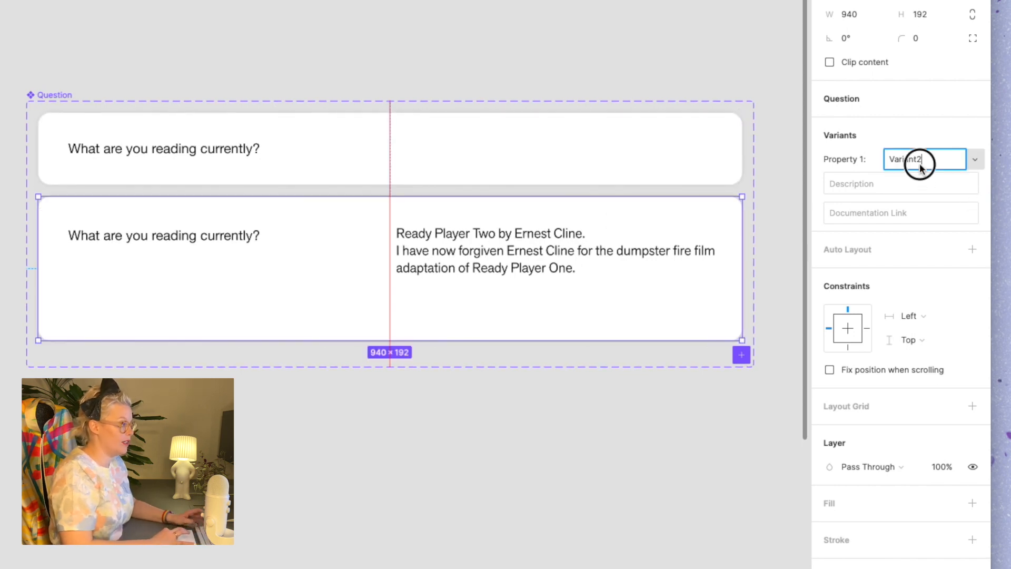
text(Ans)
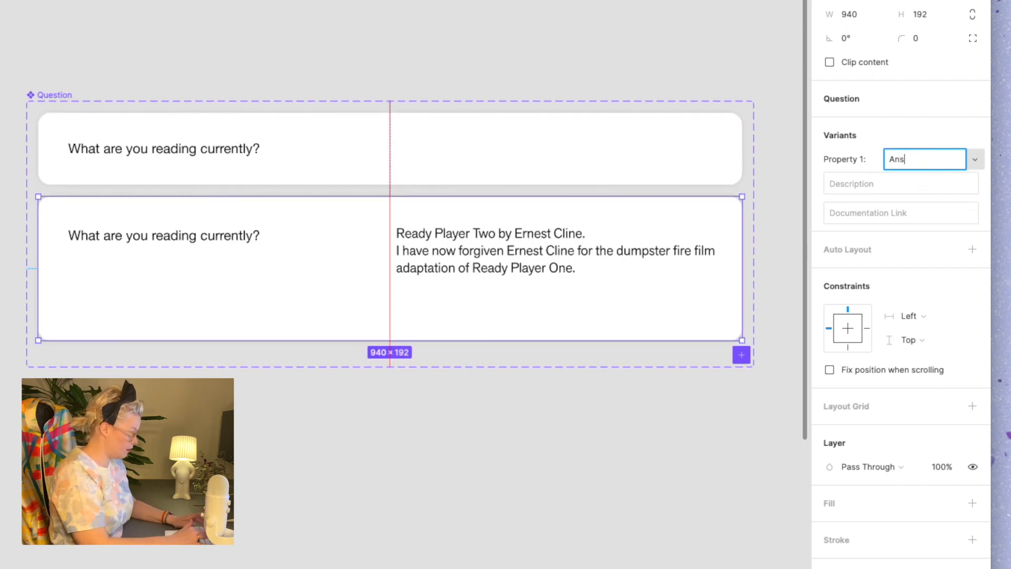
text(wer)
key(Return)
Place an instance of the short question variant beside the Q&A title and an instance of the answer variant below the frame
click(689, 154)
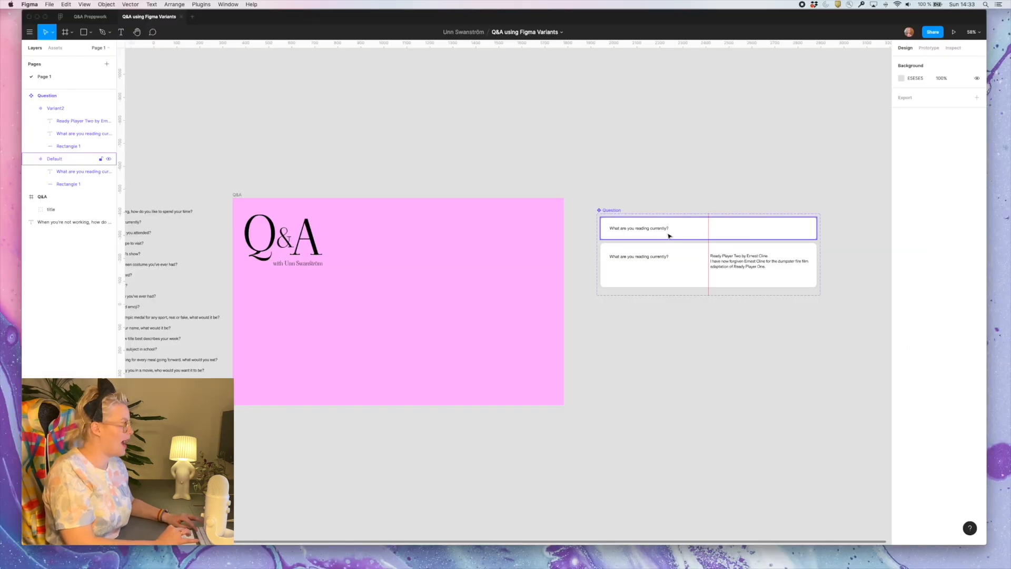
drag(670, 235, 409, 228)
click(455, 280)
click(465, 230)
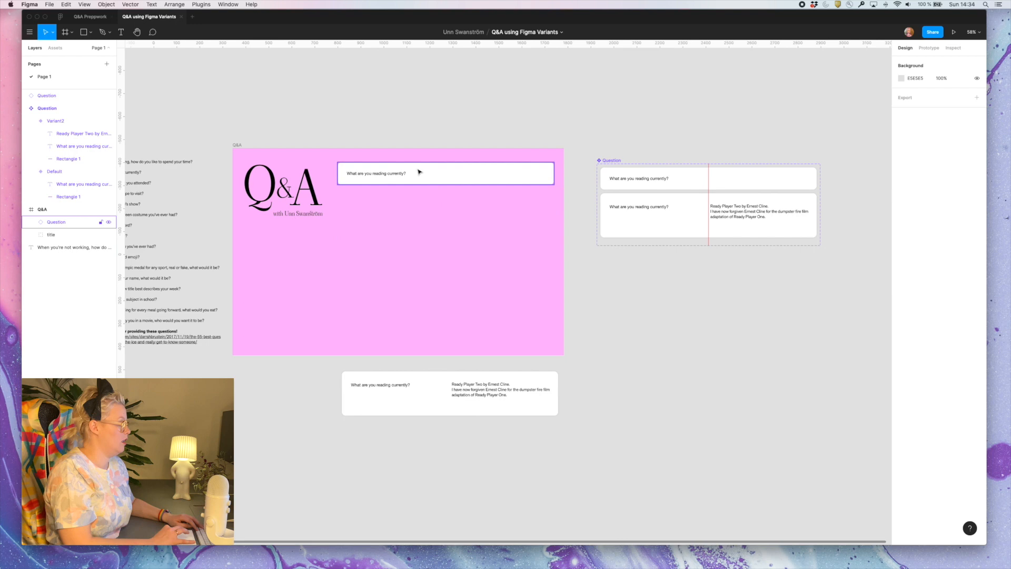
Add an on-click Open Overlay interaction from the question card in the Q&A frame to the answer card below it
click(419, 173)
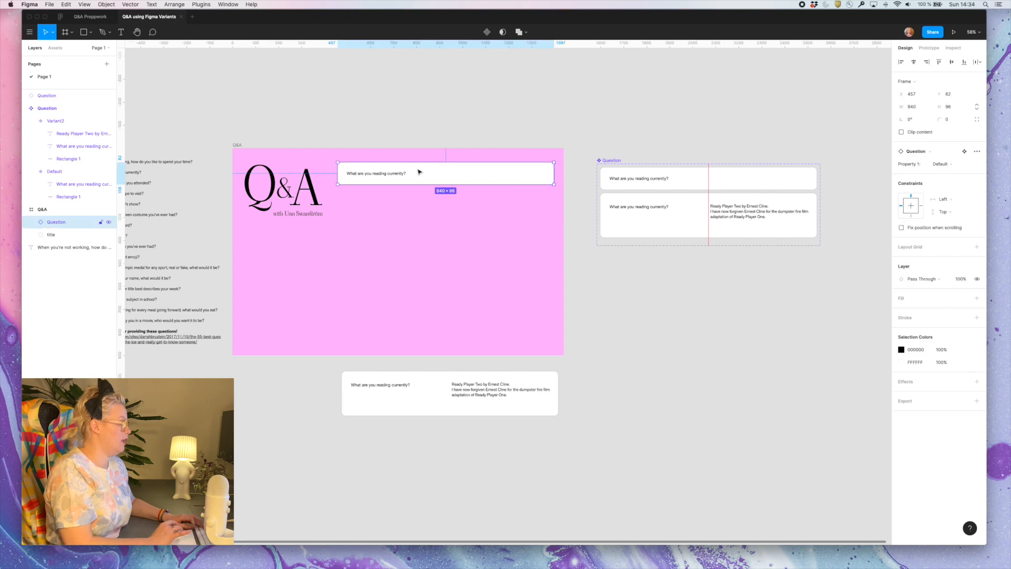
click(929, 48)
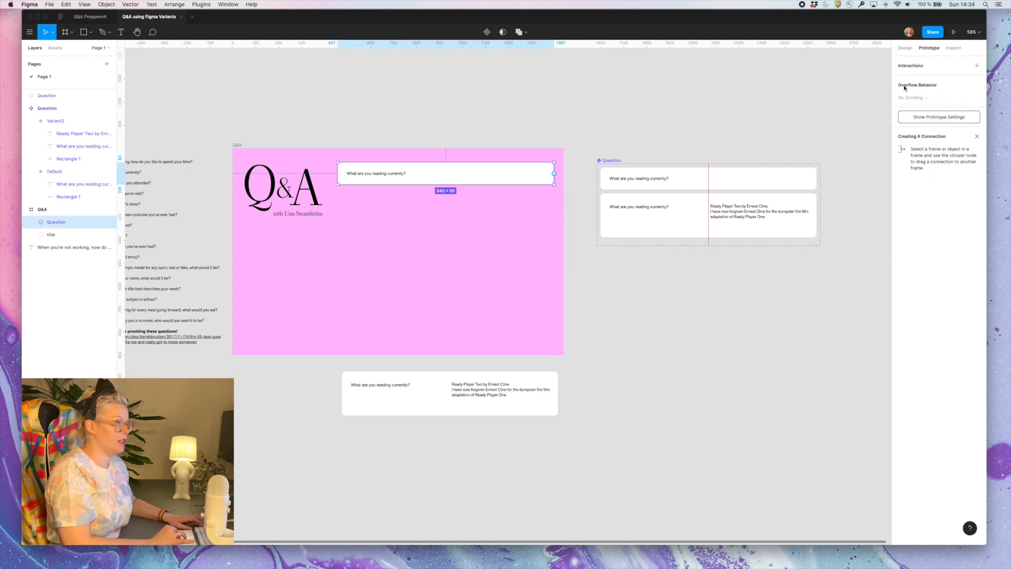
drag(554, 173, 332, 376)
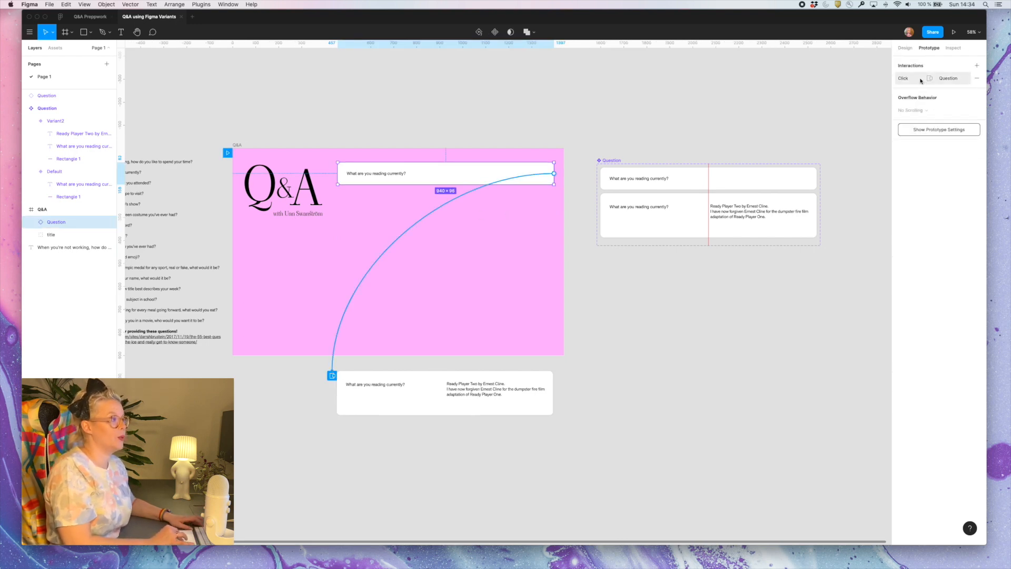
click(943, 78)
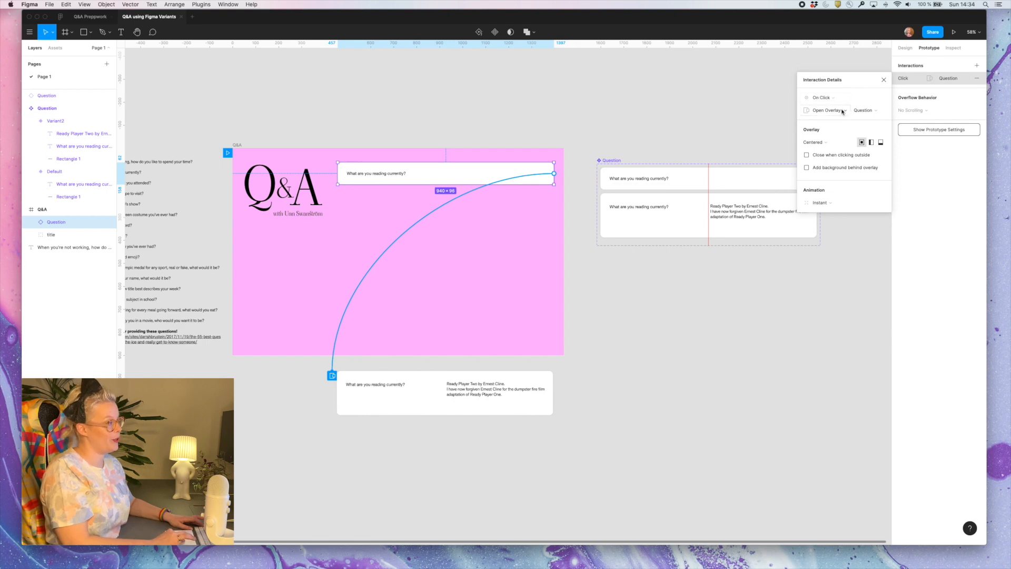
Set the overlay position to Manual, place the answer directly over the question card, and present the prototype
click(826, 142)
click(824, 215)
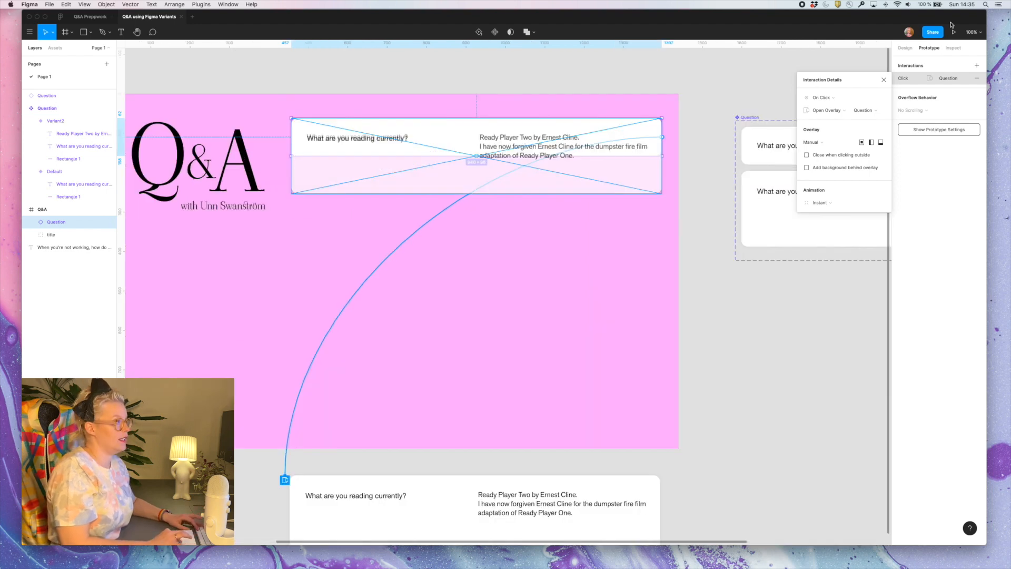
click(954, 31)
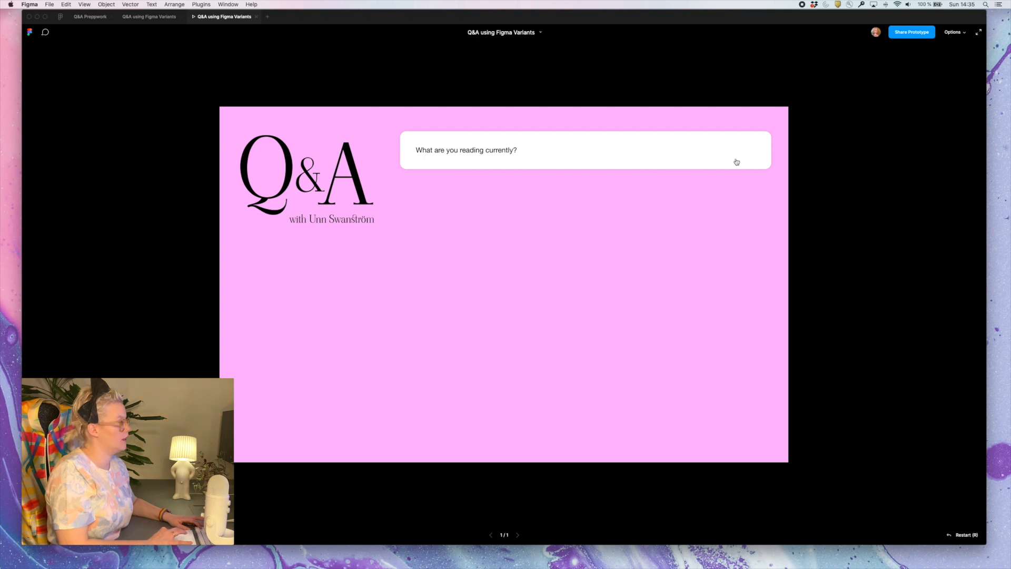
Test the question card in the prototype and add an on-click Close Overlay interaction to the answer card below the Q&A frame
click(737, 162)
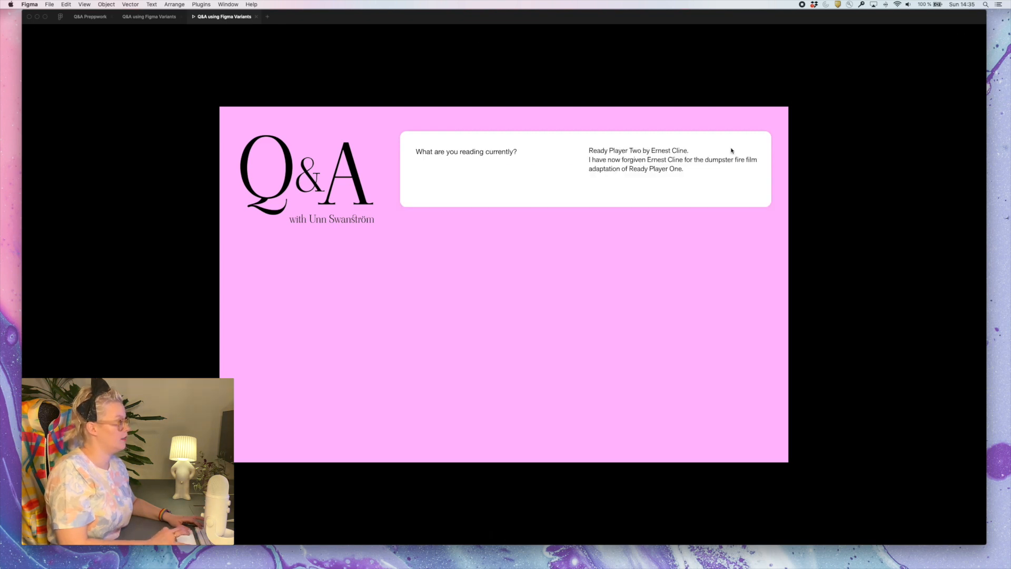
click(149, 16)
scroll(425, 480, down, 3)
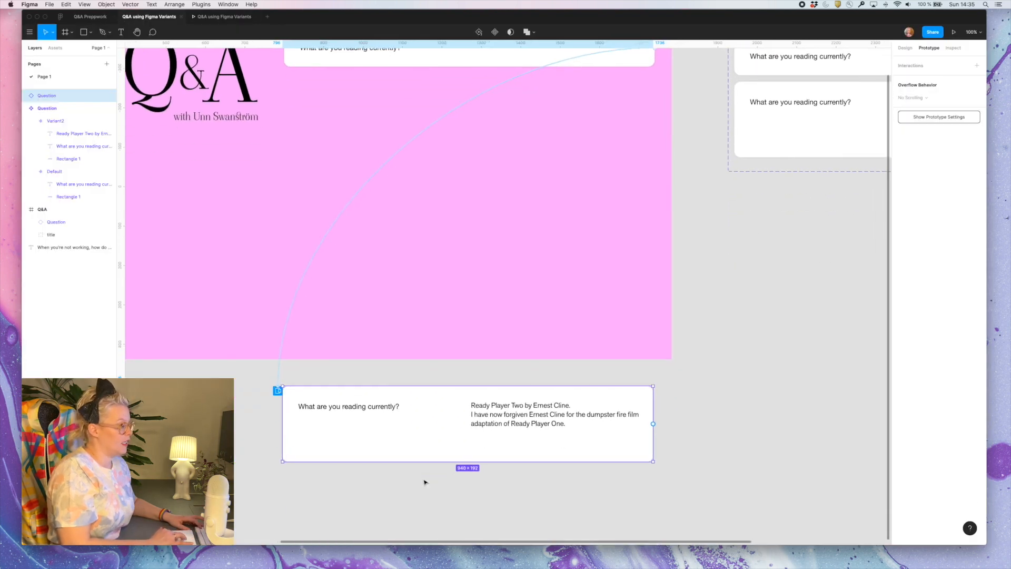
scroll(685, 408, down, 2)
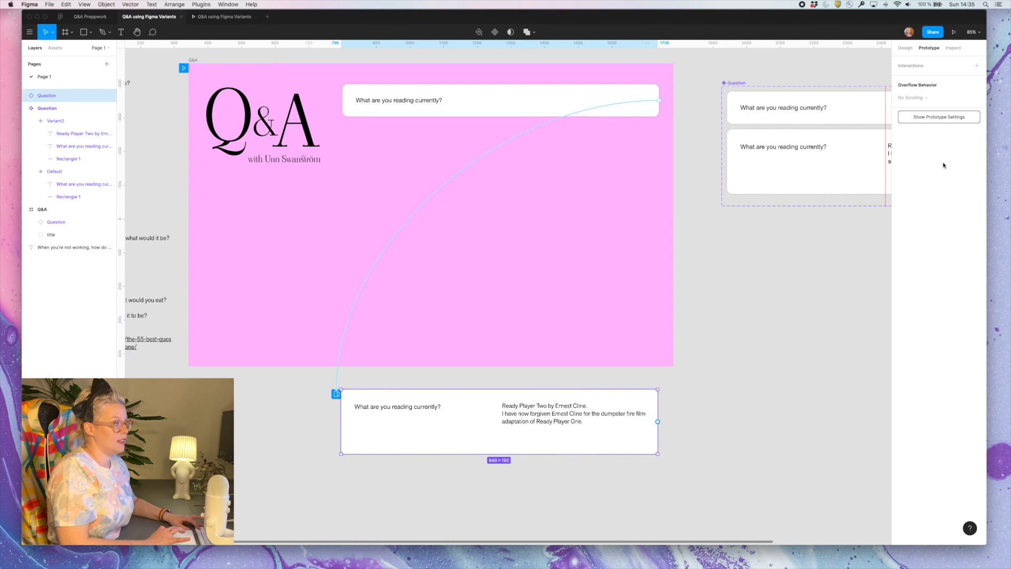
click(909, 67)
click(951, 80)
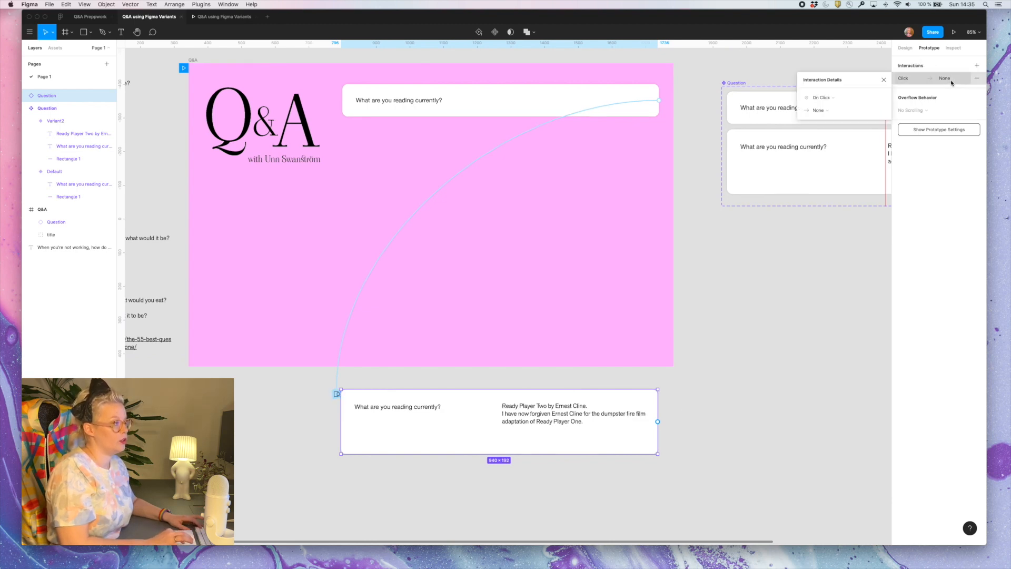
click(813, 112)
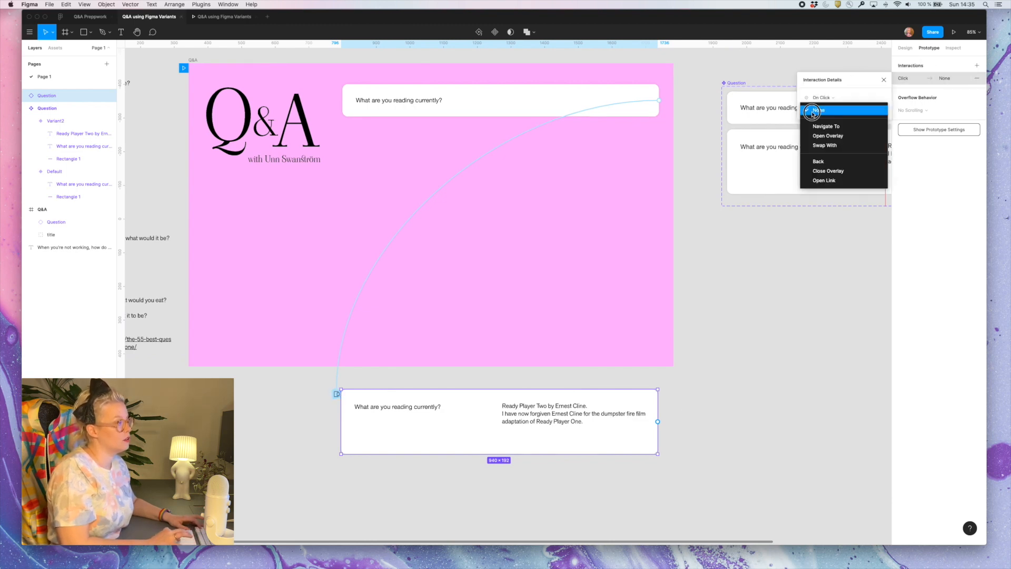
click(840, 173)
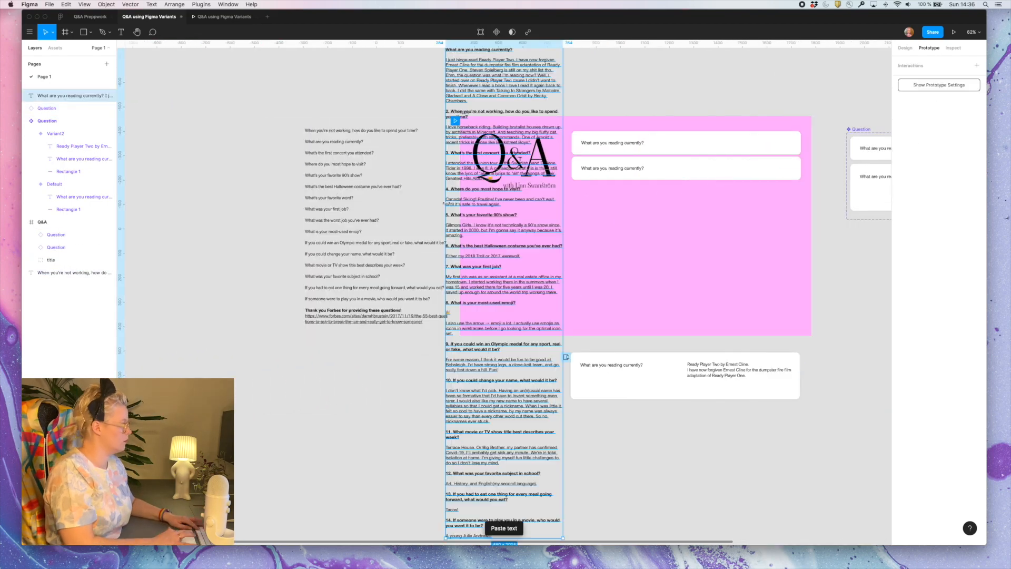
Even out the vertical spacing between the five numbered question cards and apply auto layout to them
double_click(523, 139)
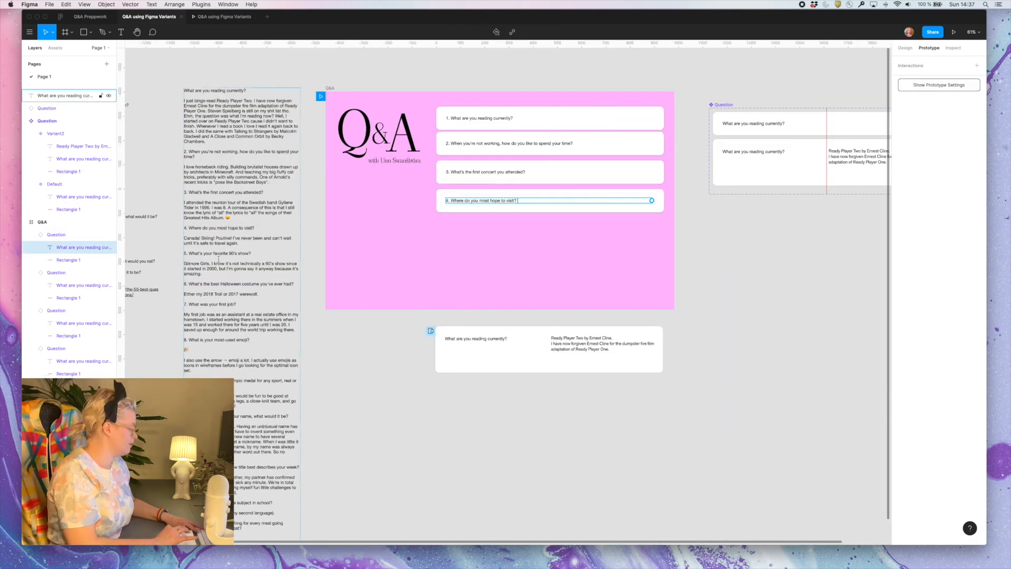
drag(542, 282, 524, 117)
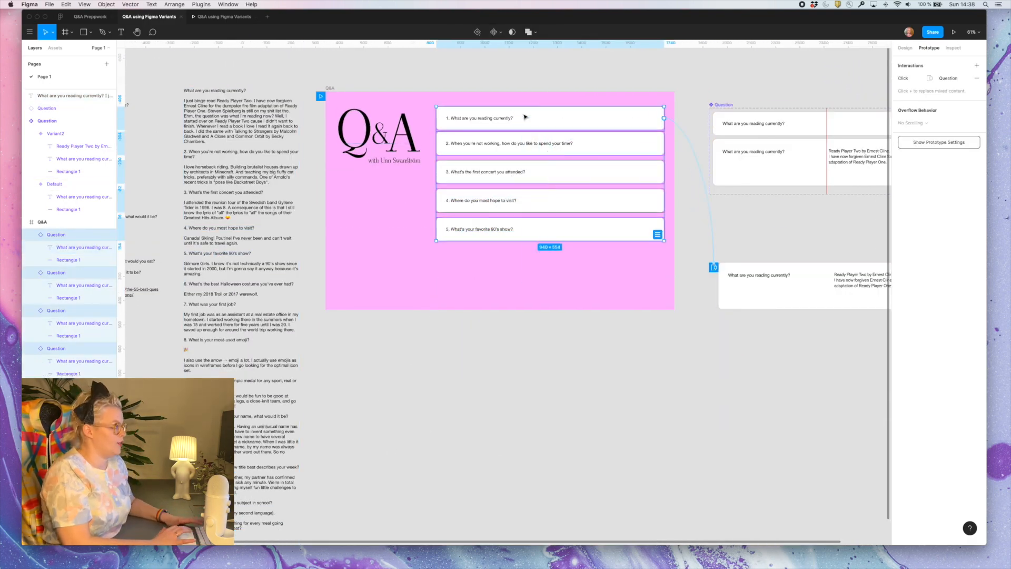
scroll(540, 129, up, 5)
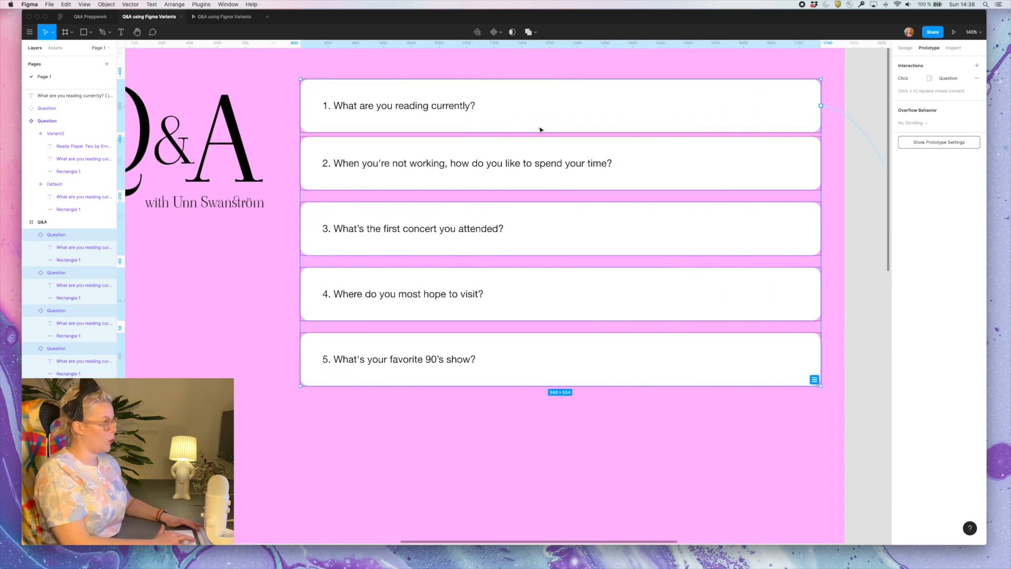
scroll(540, 130, down, 1)
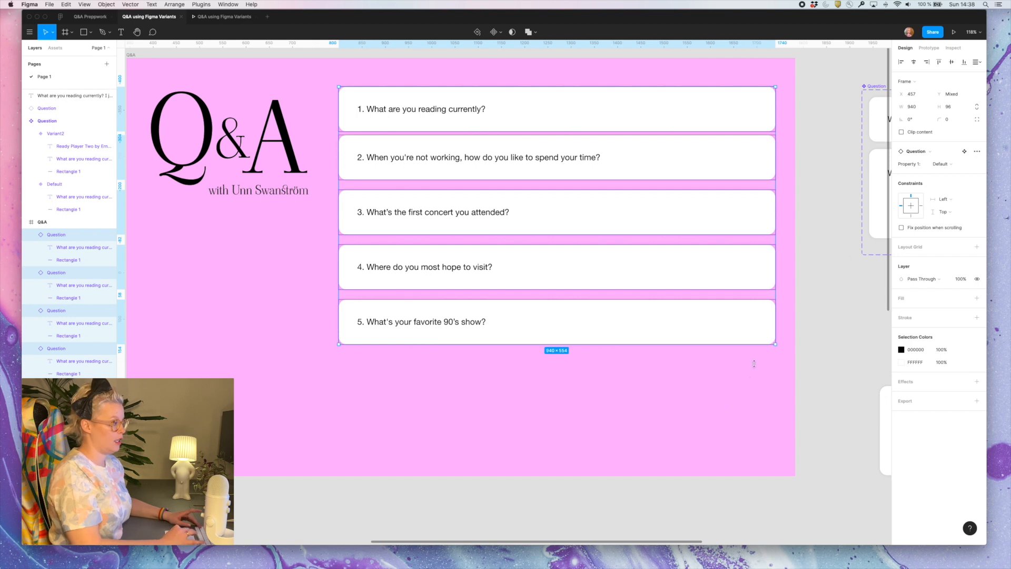
mouse_move(769, 343)
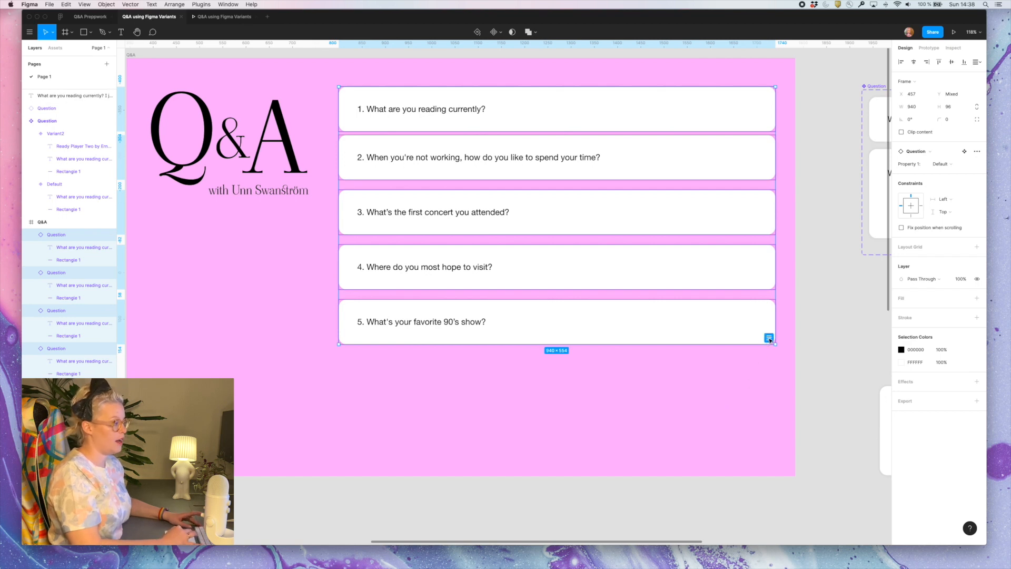
click(769, 339)
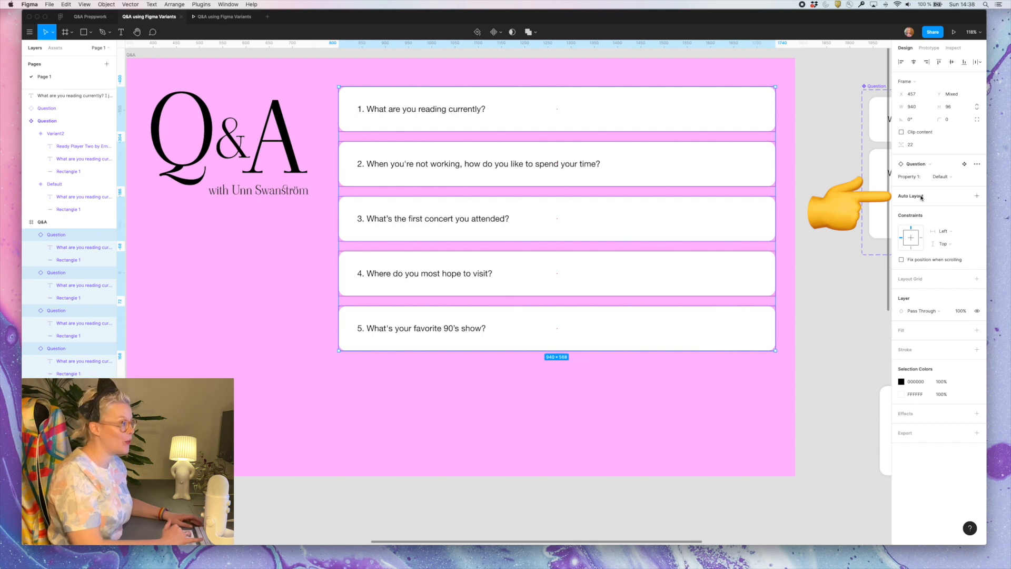
click(978, 196)
Reorder the auto layout stack by moving question 2 below question 3
click(682, 170)
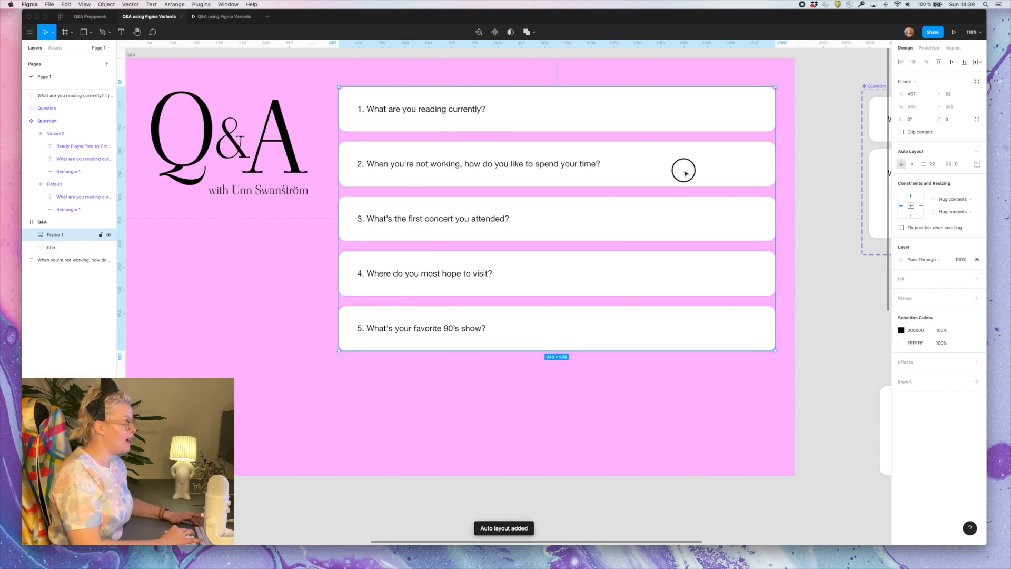
drag(685, 171, 663, 169)
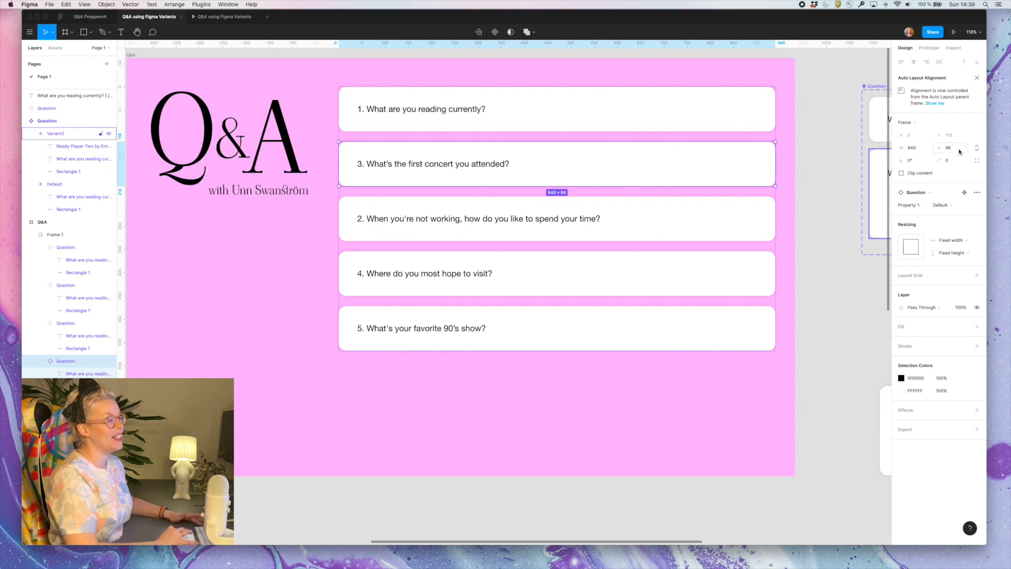
click(727, 290)
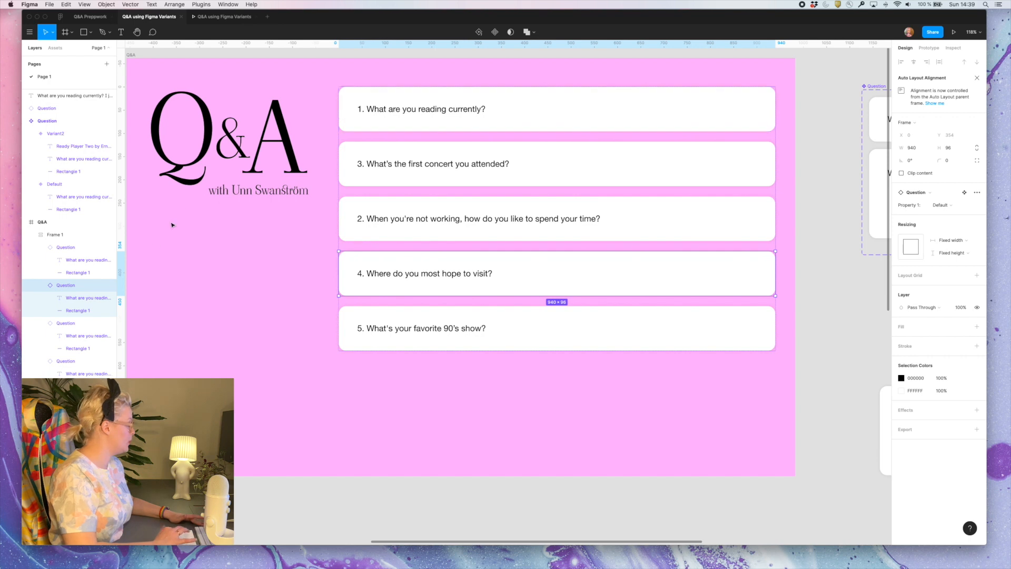
Set the spacing between items in the question stack's auto layout frame to 8
click(79, 235)
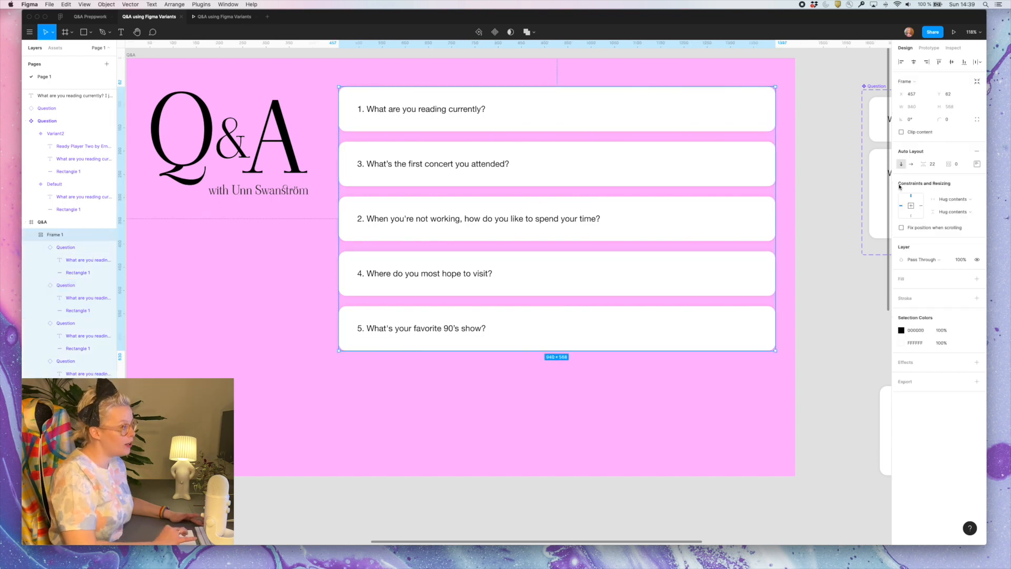
click(938, 166)
text(8)
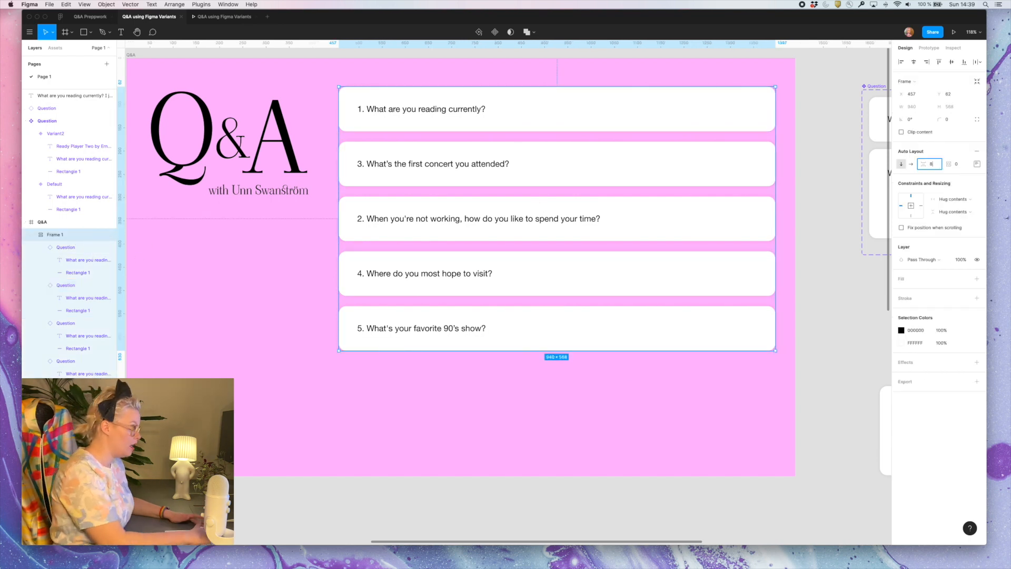
key(Return)
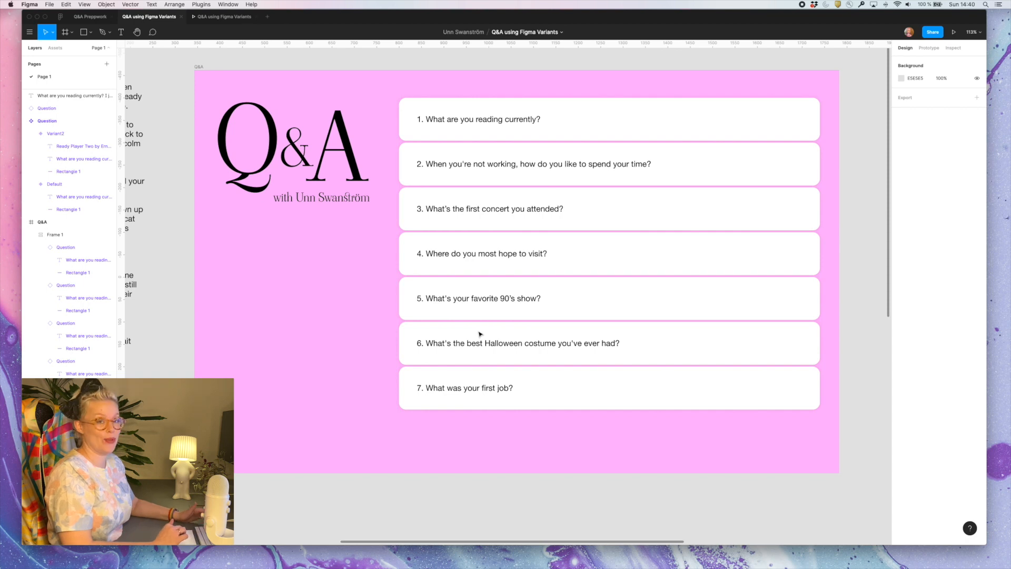
Insert an instance of the local Question component below question 7 in the auto layout stack
click(60, 51)
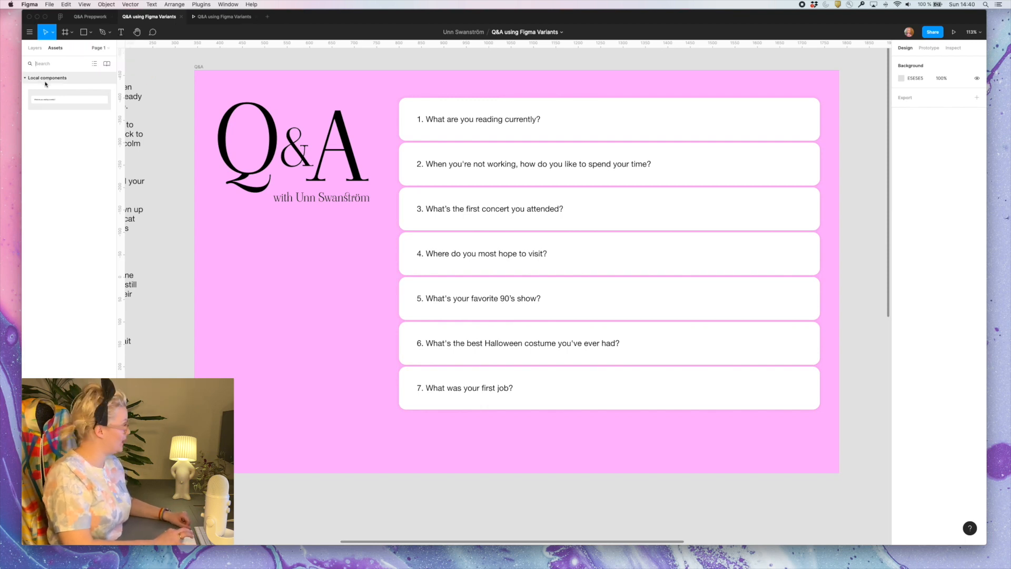
click(46, 99)
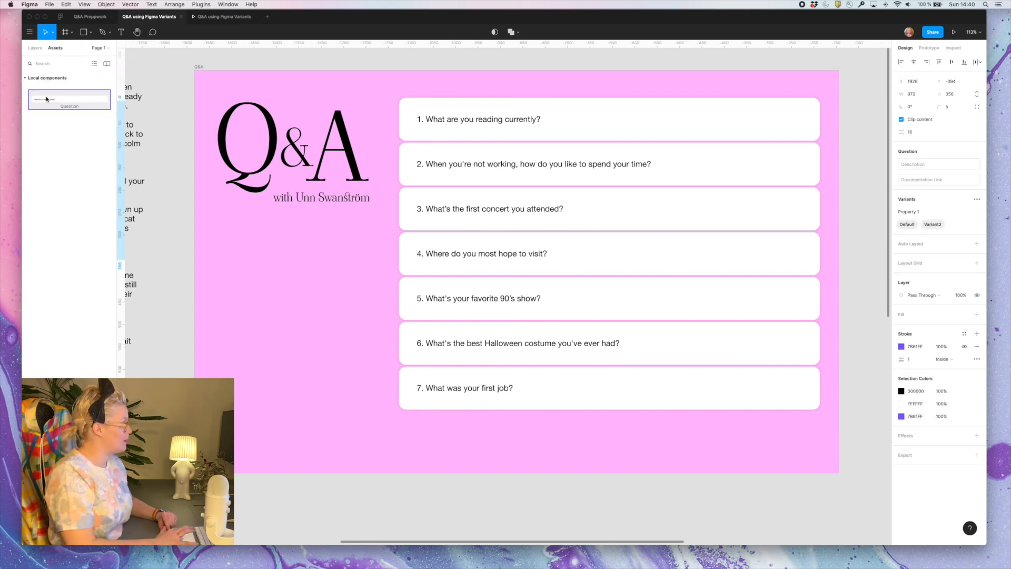
drag(46, 98, 437, 406)
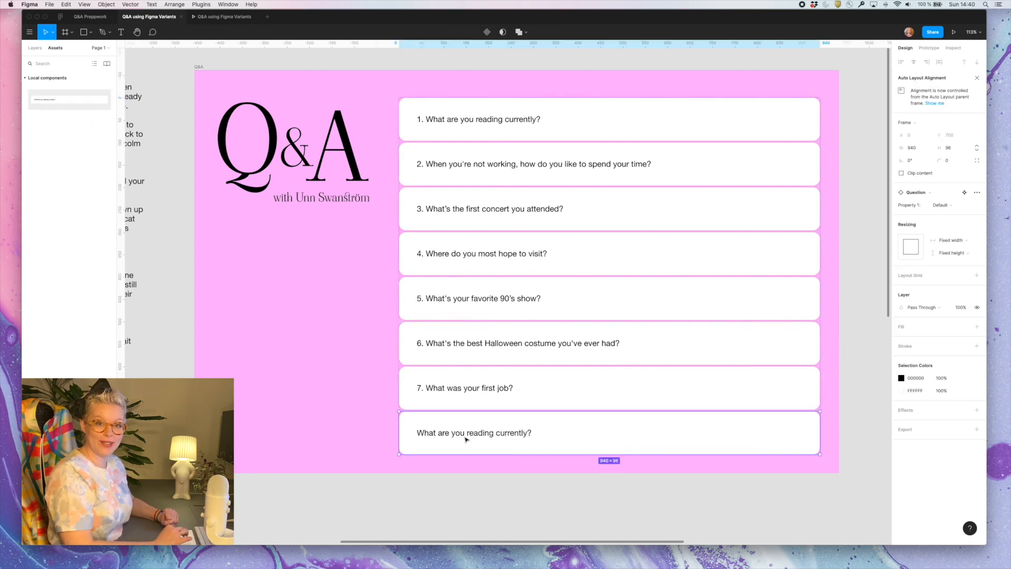
double_click(372, 416)
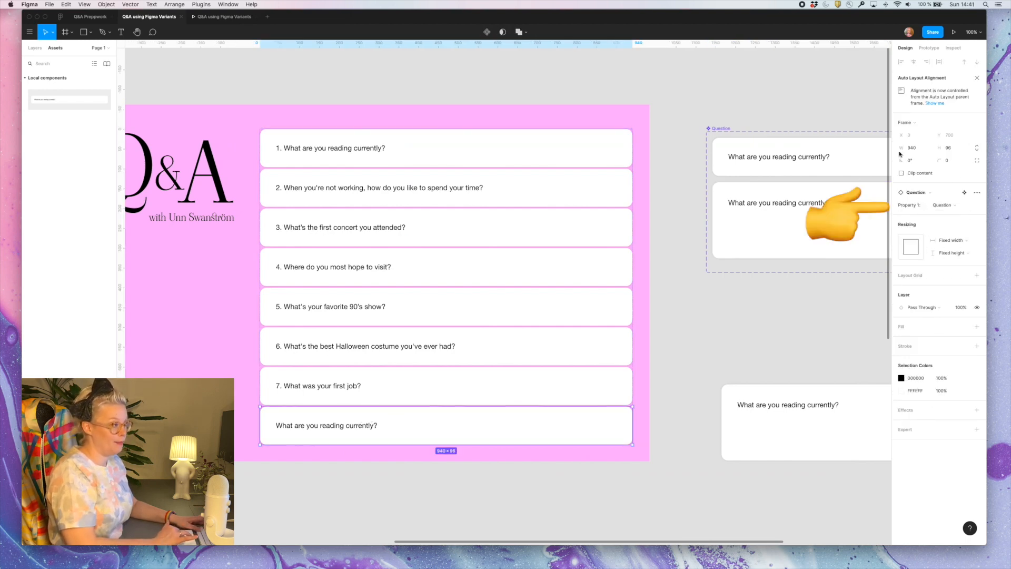
Switch Property 1 of the last card in the stack to Answer and back to Question
click(953, 210)
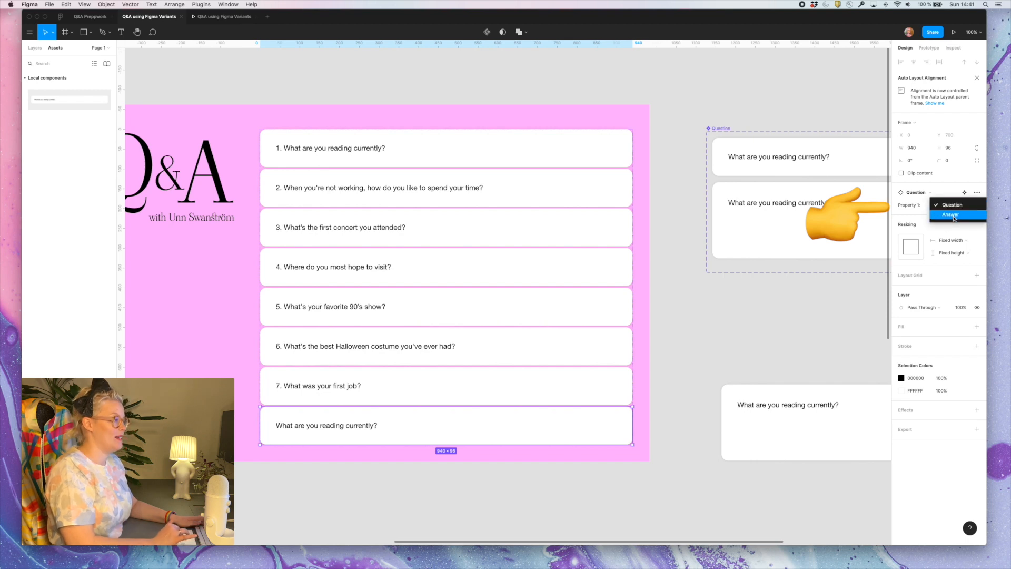
click(954, 218)
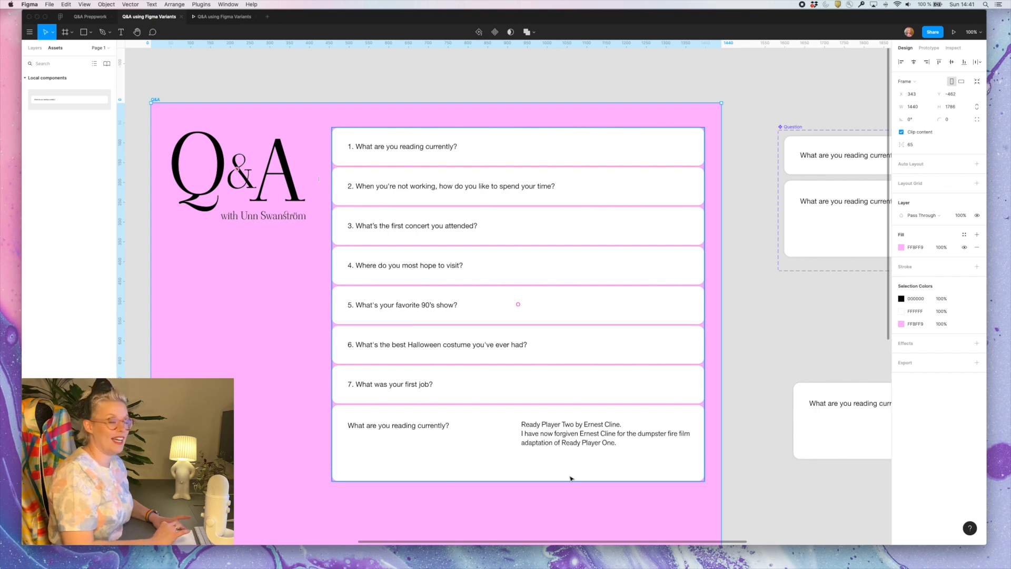
click(573, 457)
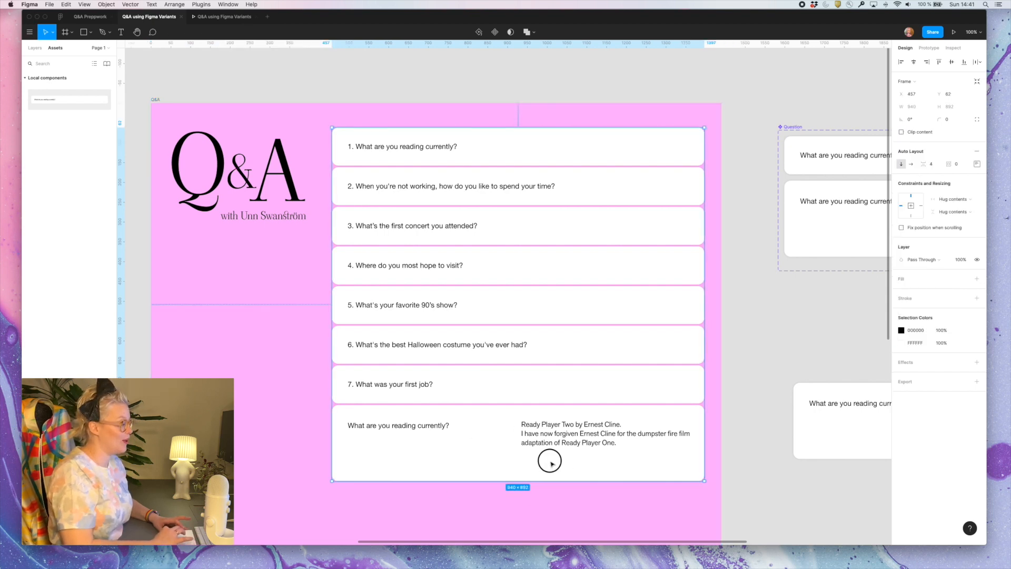
click(551, 463)
click(952, 204)
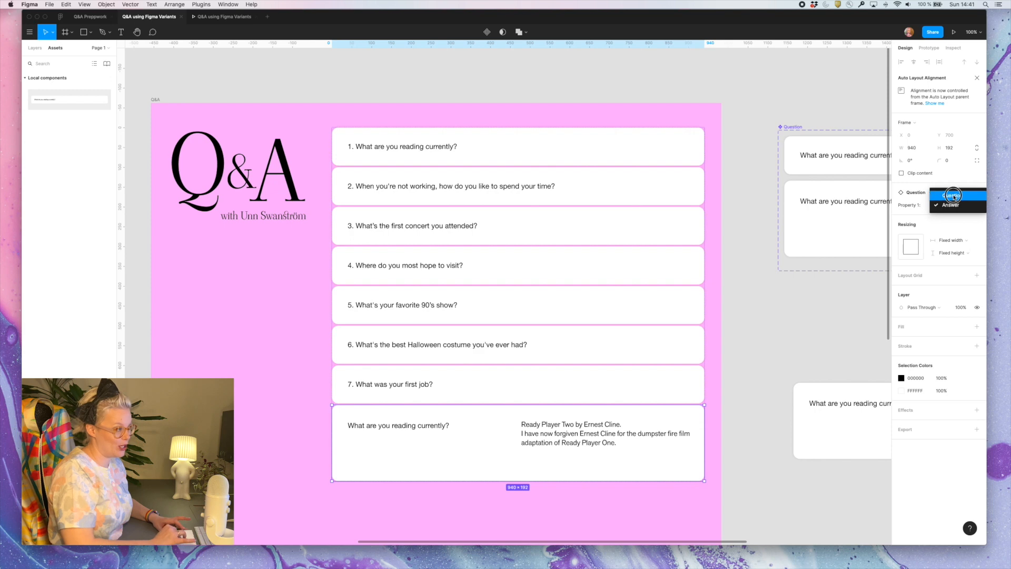
click(945, 193)
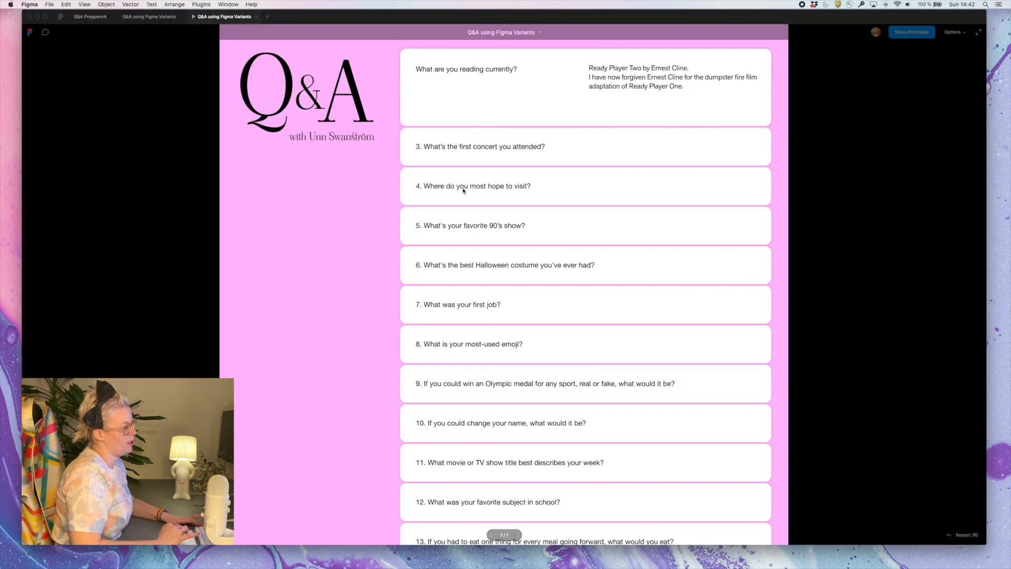
Preview scrolling through the 14 questions in the prototype and enable Fix position when scrolling for the Q&A title
scroll(463, 191, down, 5)
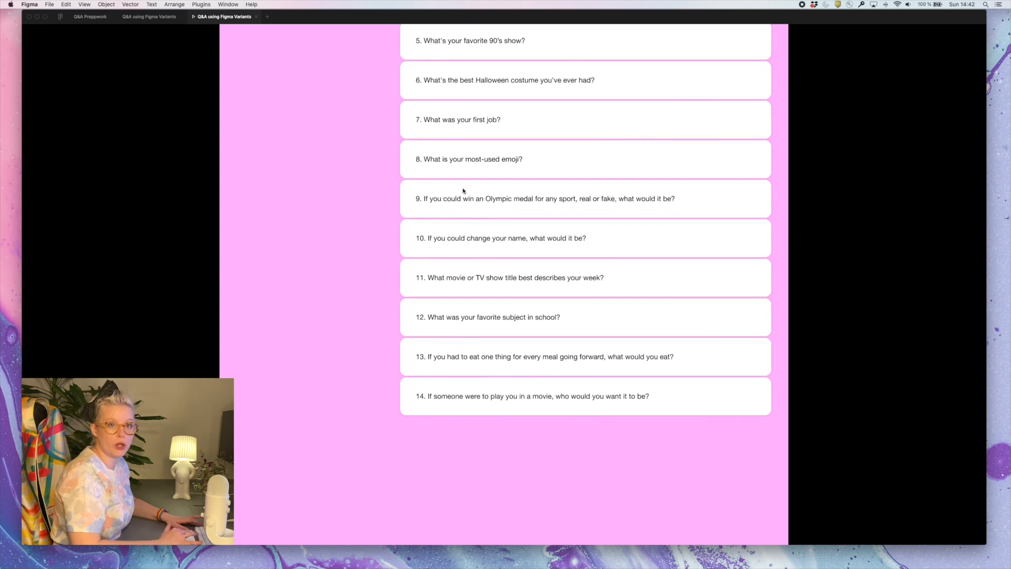
scroll(463, 191, up, 5)
scroll(464, 191, down, 3)
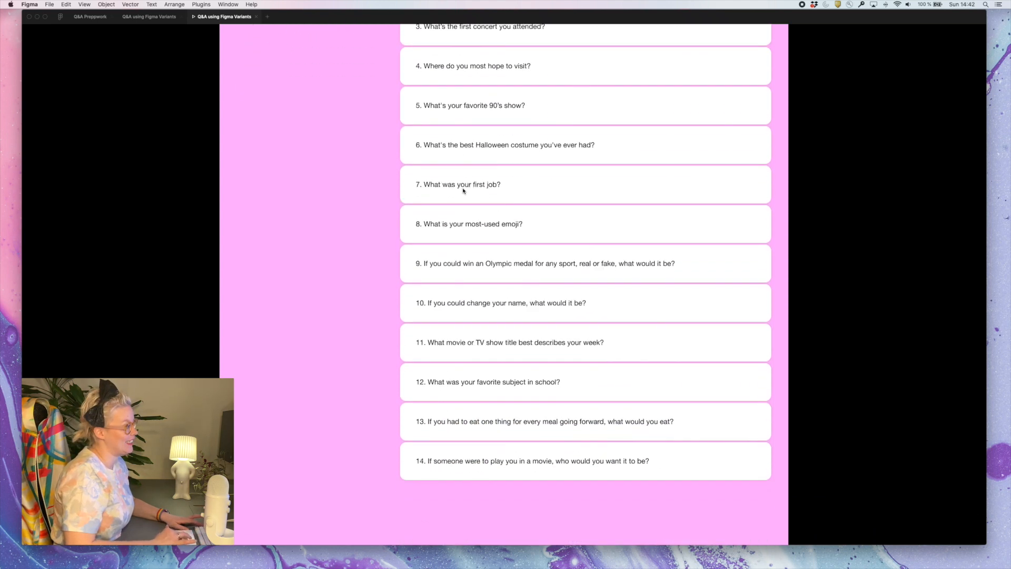
scroll(464, 191, up, 3)
click(149, 16)
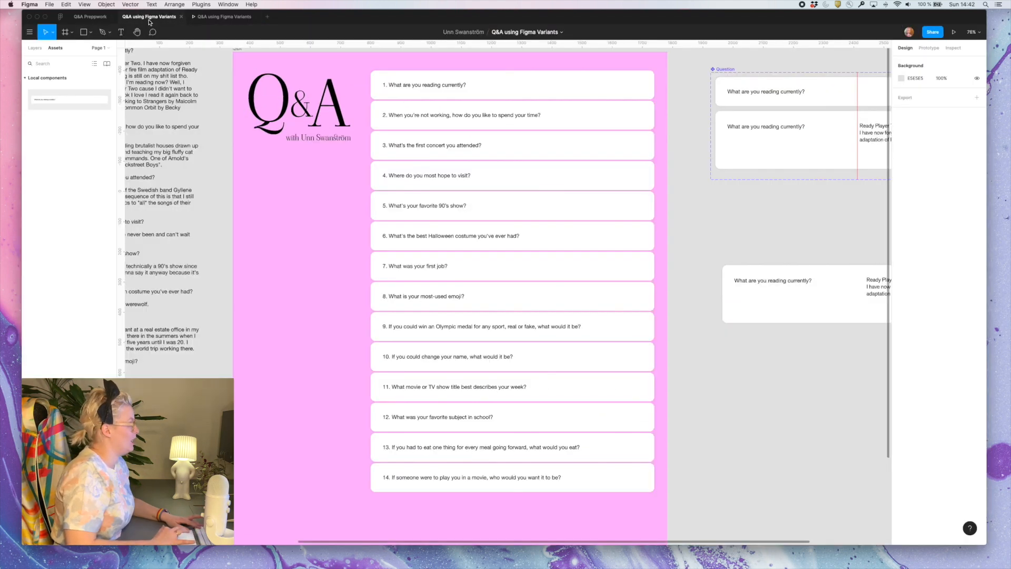
click(316, 109)
click(901, 203)
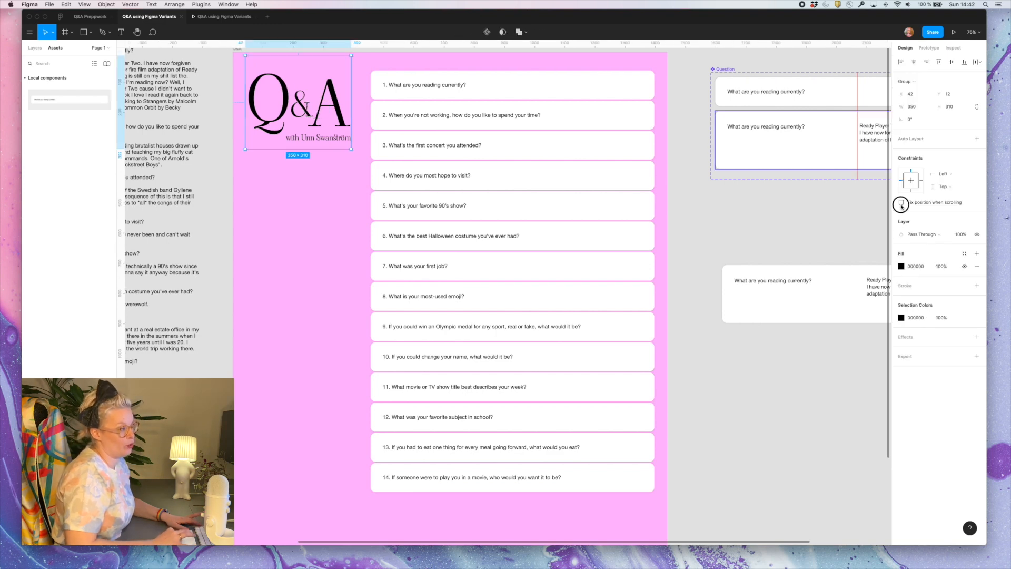
Check the title's scrolling behavior in the prototype, test the first question's answer overlay, and return to the design file
click(224, 17)
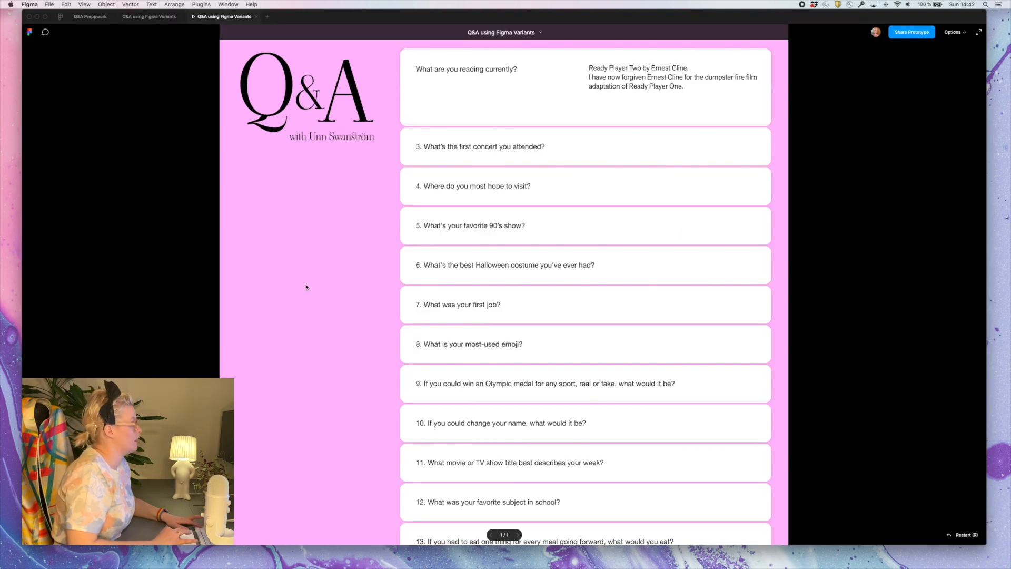
scroll(305, 286, down, 3)
scroll(306, 287, up, 2)
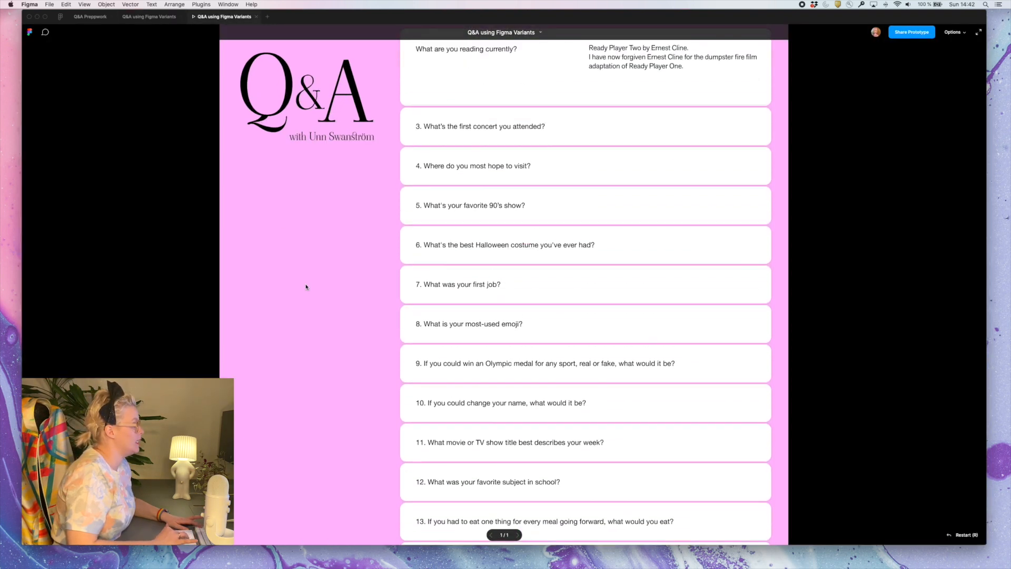
click(507, 99)
click(576, 79)
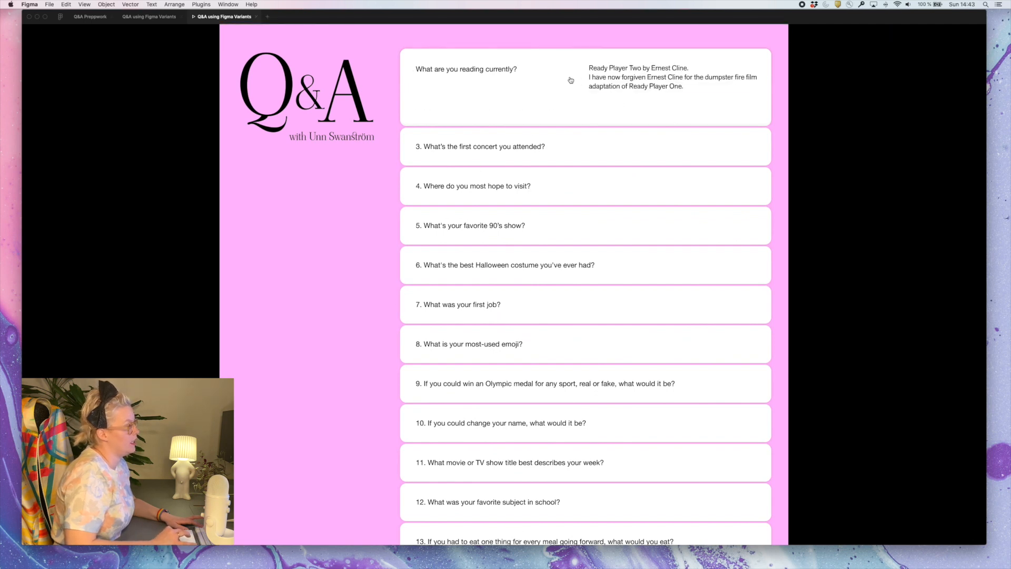
click(571, 77)
click(151, 18)
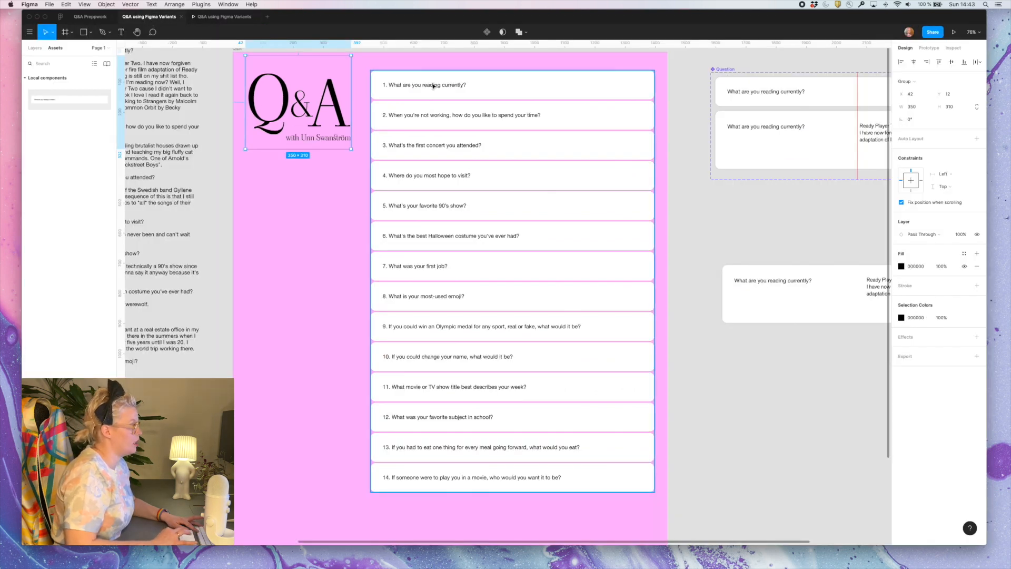
Add the number "1." before the question text on the separate "What are you reading currently?" answer card
click(753, 282)
double_click(756, 281)
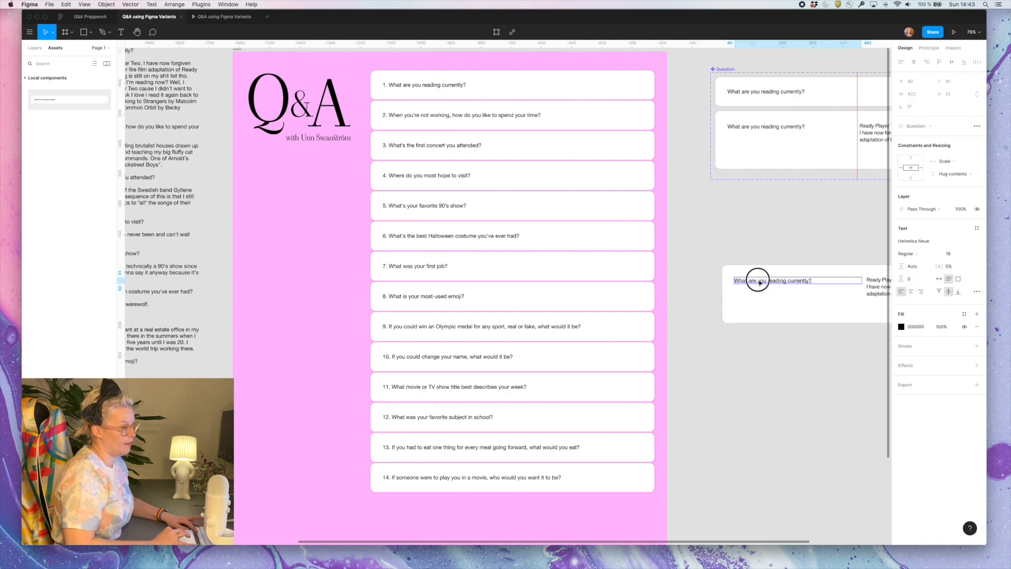
double_click(757, 280)
click(758, 280)
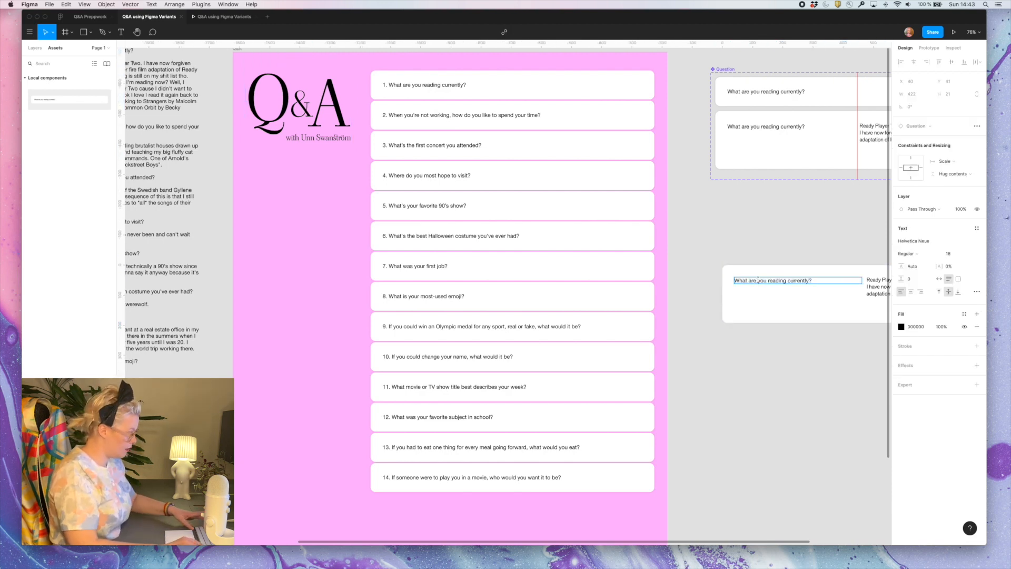
key(super+Left)
text(1.)
click(727, 459)
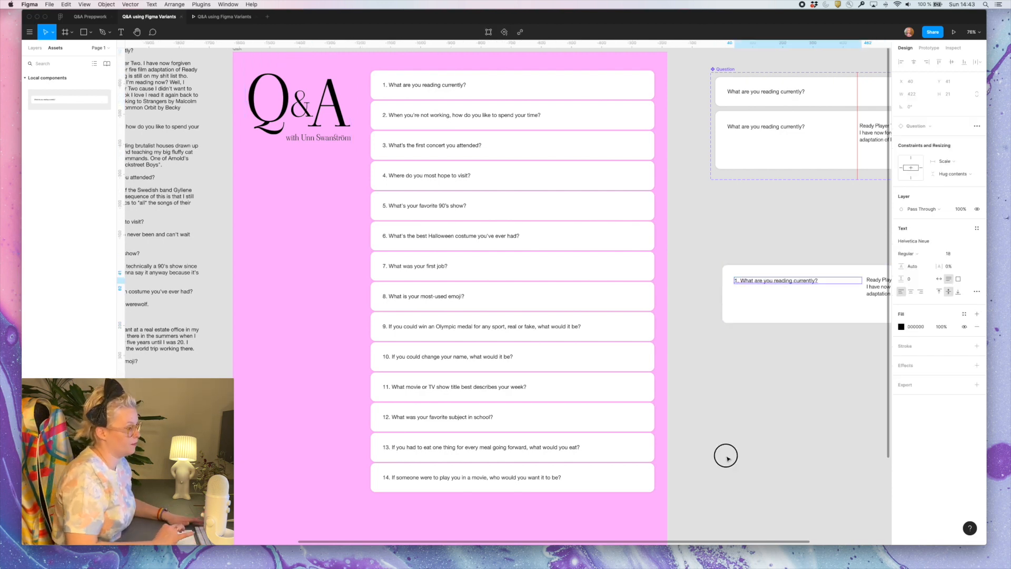
Test opening and closing question 1's answer overlay in the prototype, comparing the question text position between both states
click(221, 16)
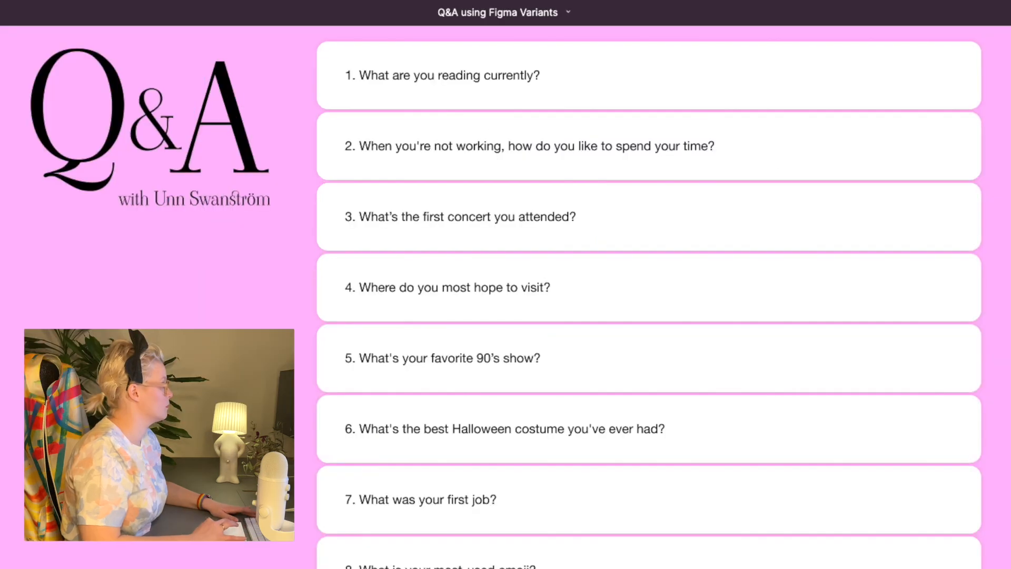
click(560, 87)
click(560, 80)
click(560, 81)
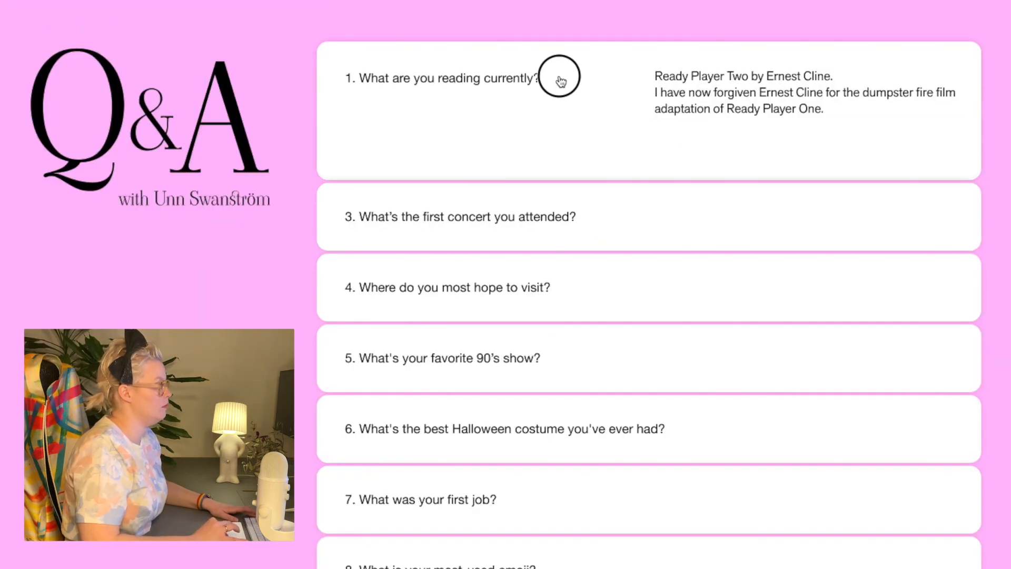
click(560, 80)
click(560, 81)
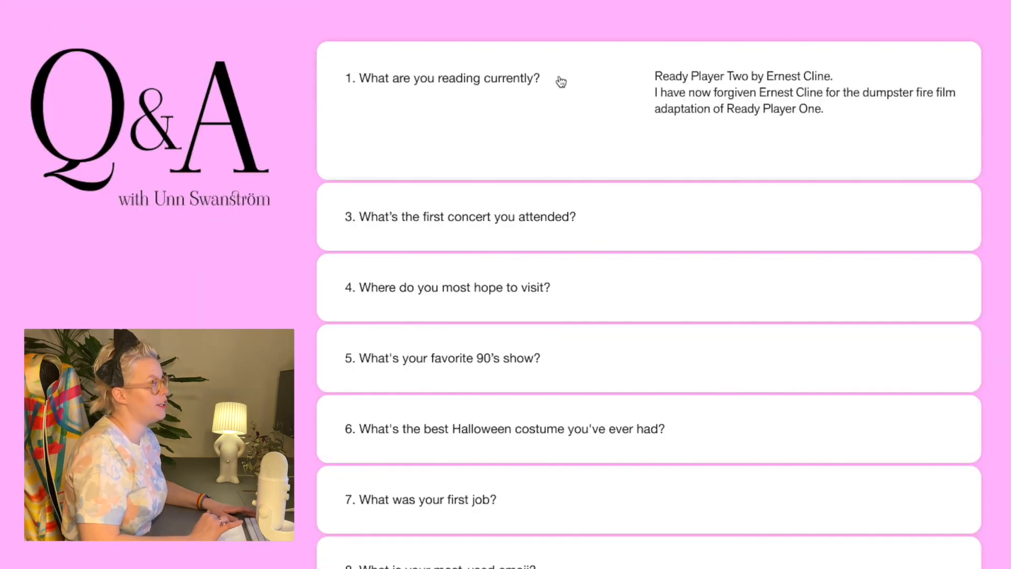
click(489, 84)
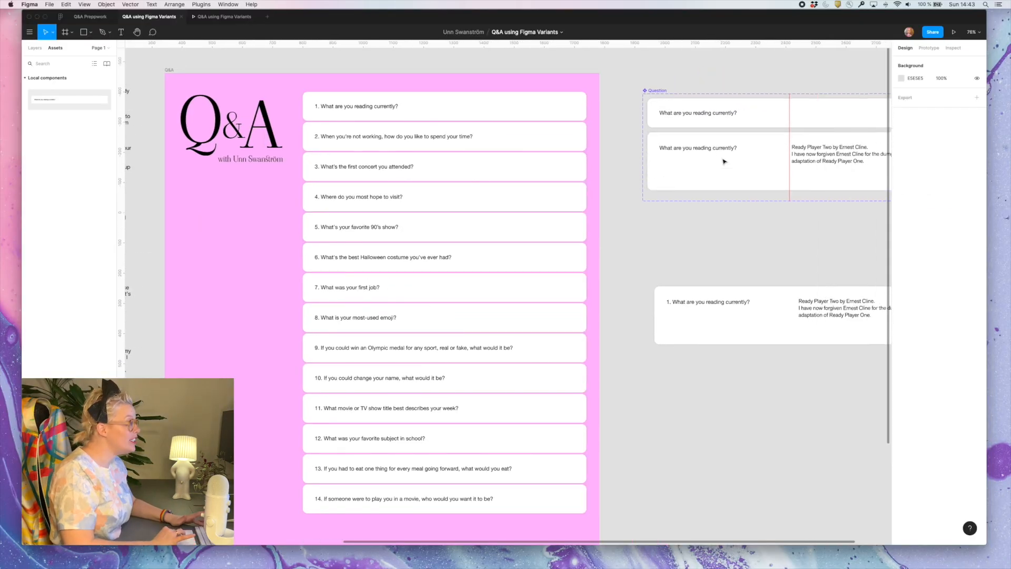
Nudge the question text in the Question component's Answer variant up to Y 37
scroll(724, 162, right, 5)
scroll(724, 162, up, 1)
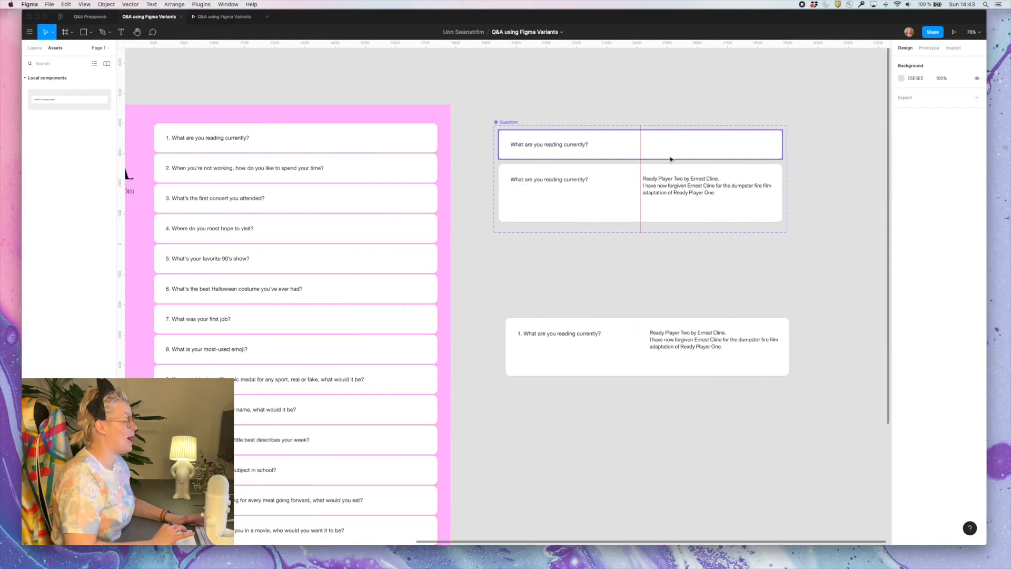
click(590, 190)
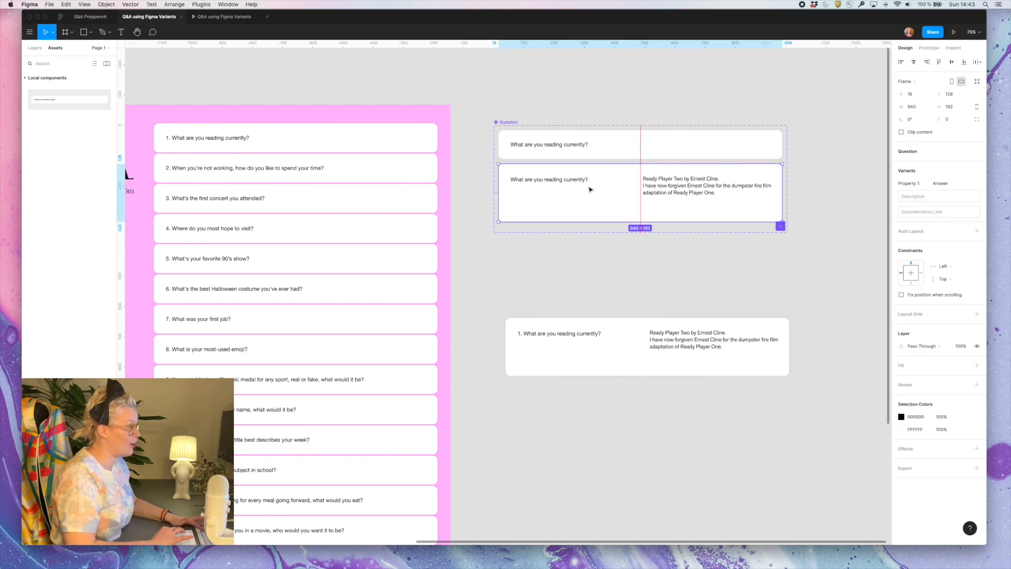
scroll(585, 184, up, 5)
double_click(575, 175)
key(shift+0)
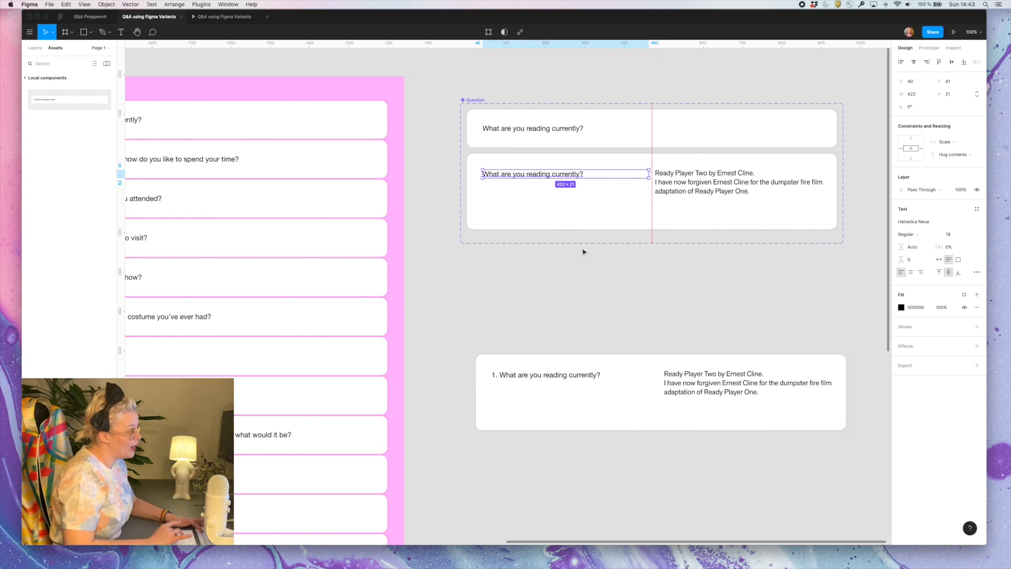
key(alt)
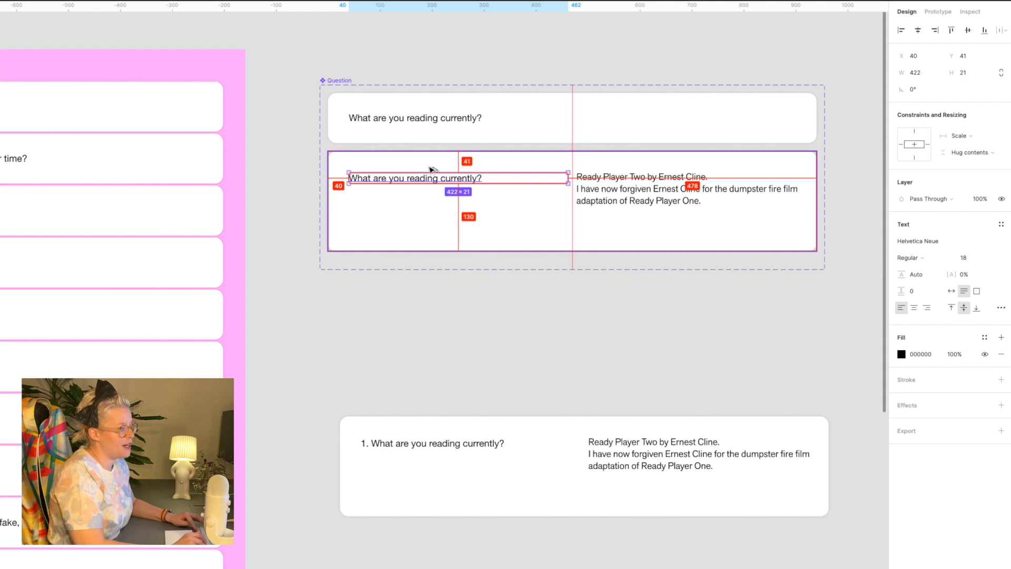
key(Up)
key(Up)
key(Up)
key(Up)
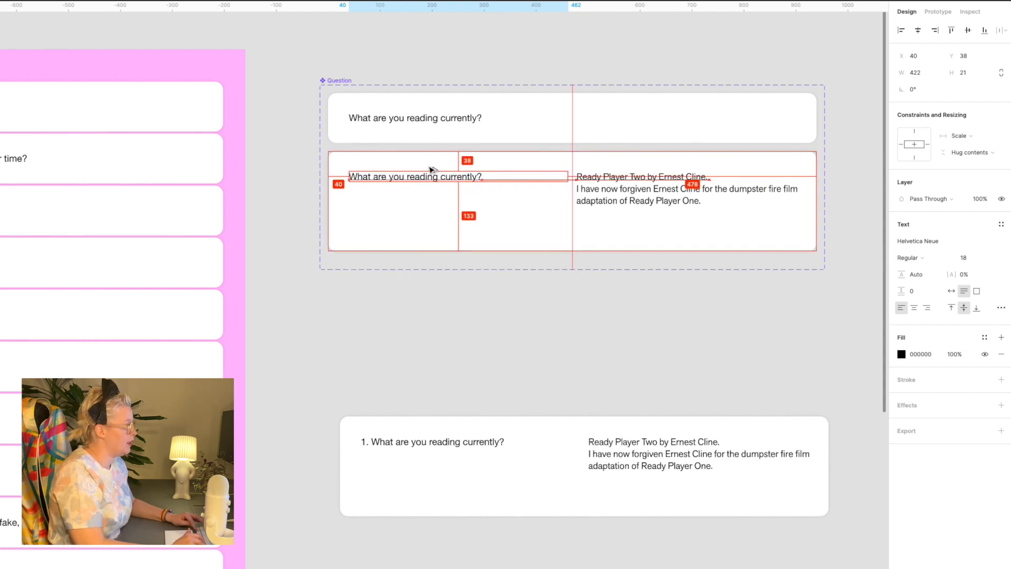
key(Down)
key(Down)
key(Down)
key(Down)
key(Down)
key(Down)
key(Down)
key(Down)
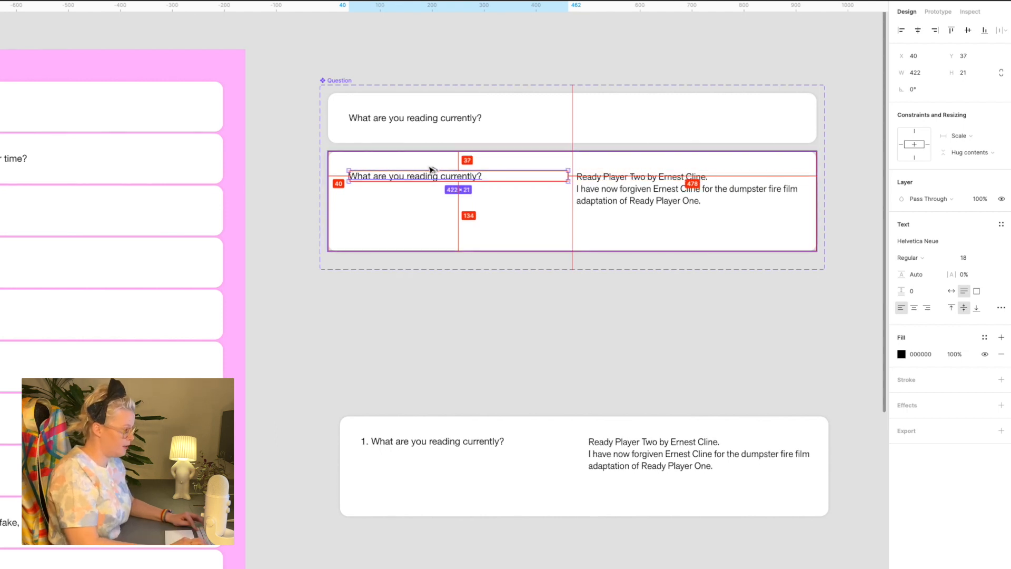
Try moving the Answer variant's question text up and down repeatedly in large nudges
key(shift+Up)
key(shift+Down)
key(shift+Up)
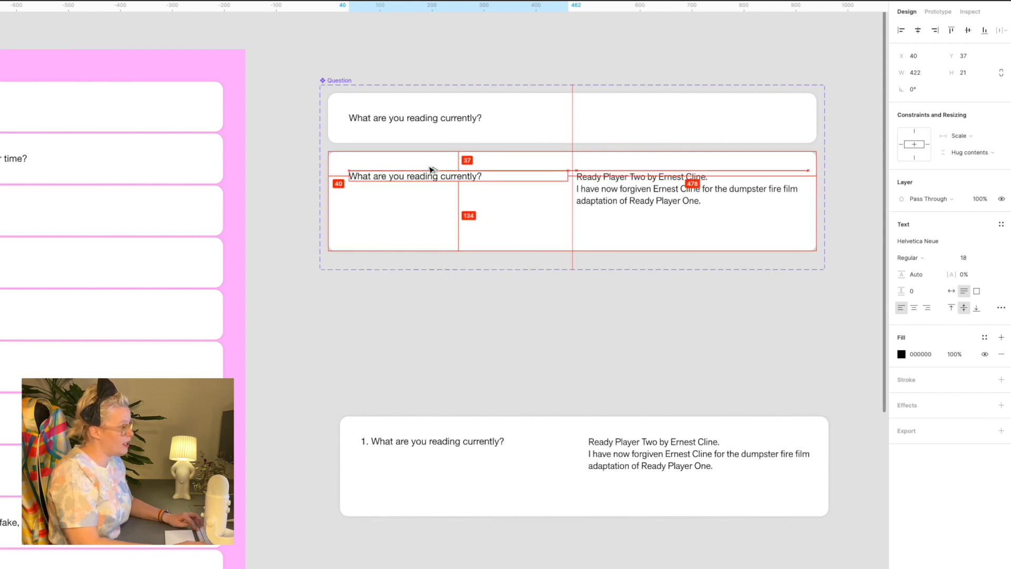
key(shift+Down)
key(shift+Up)
key(shift+Down)
key(shift+Up)
key(shift+Down)
key(shift+Up)
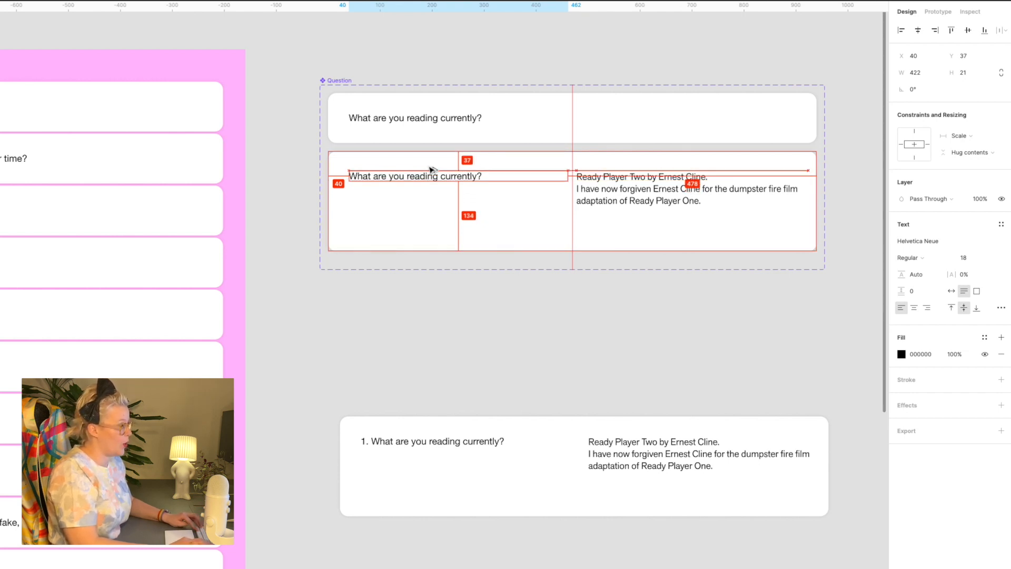
key(shift+Down)
key(shift+Up)
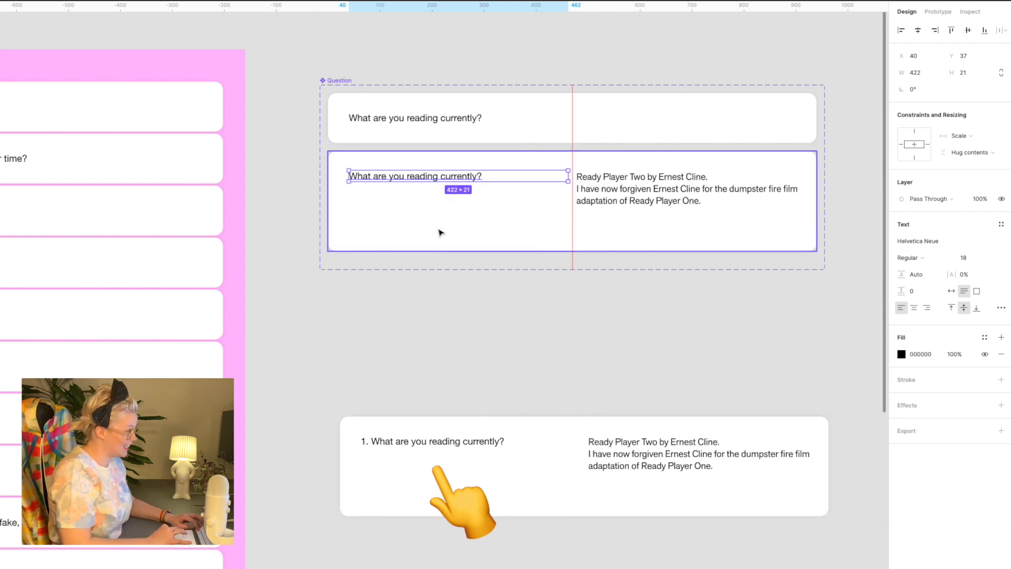
Compare the question text offsets in both variants and align the Answer variant's text with the Question variant's at Y 37
key(shift+Up)
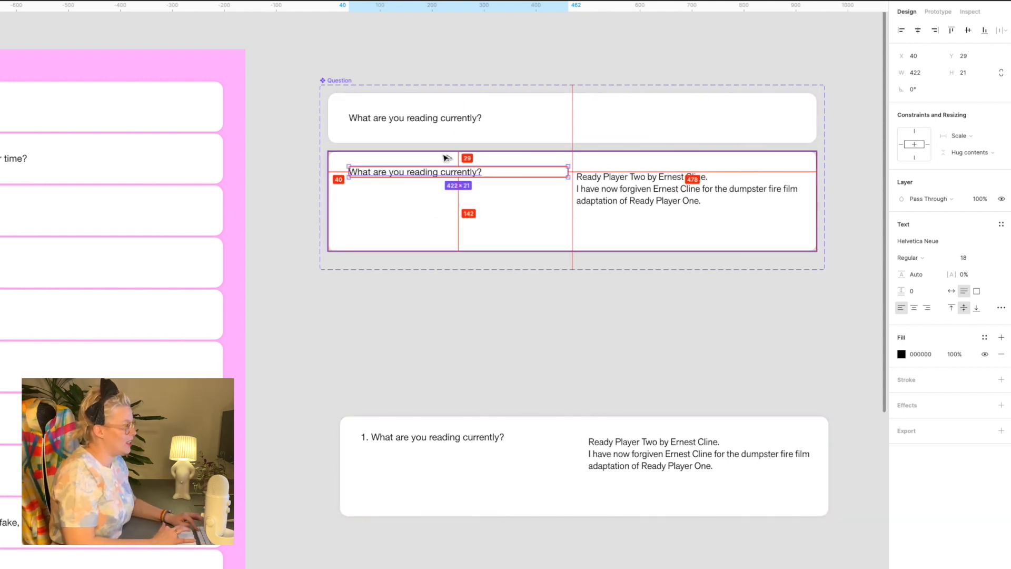
key(Down)
key(Down)
key(Down)
key(Down)
key(Down)
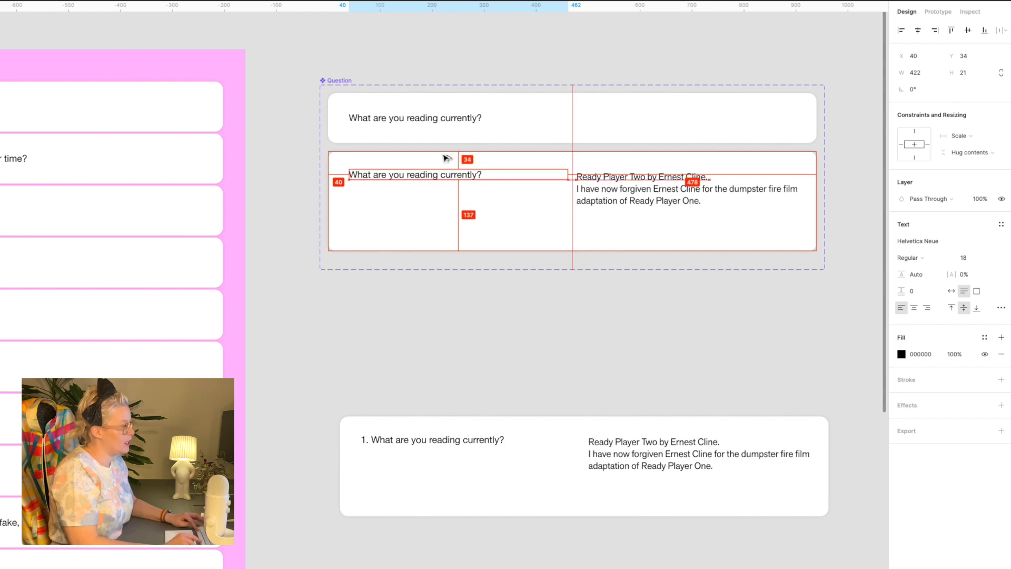
click(443, 121)
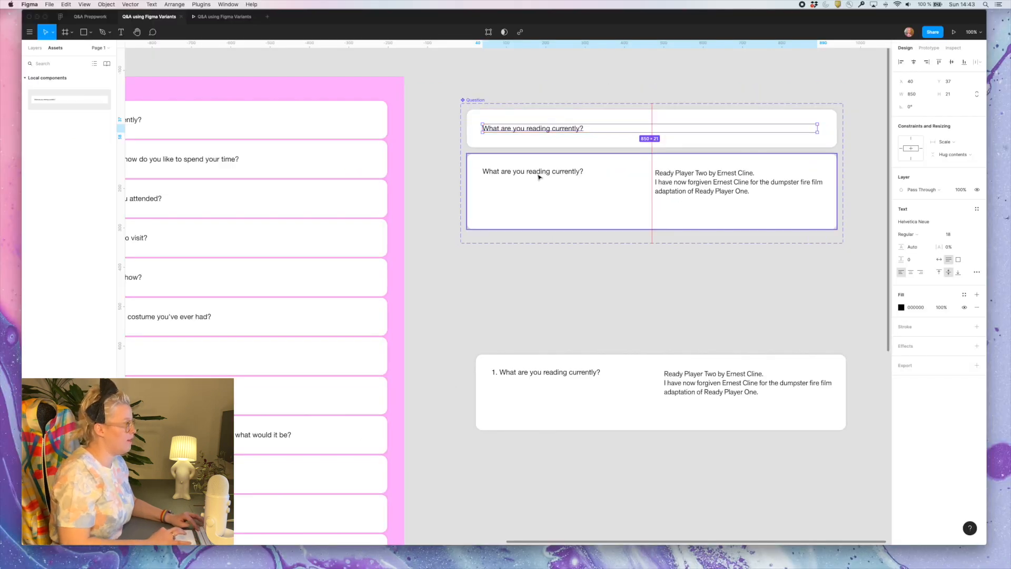
click(538, 176)
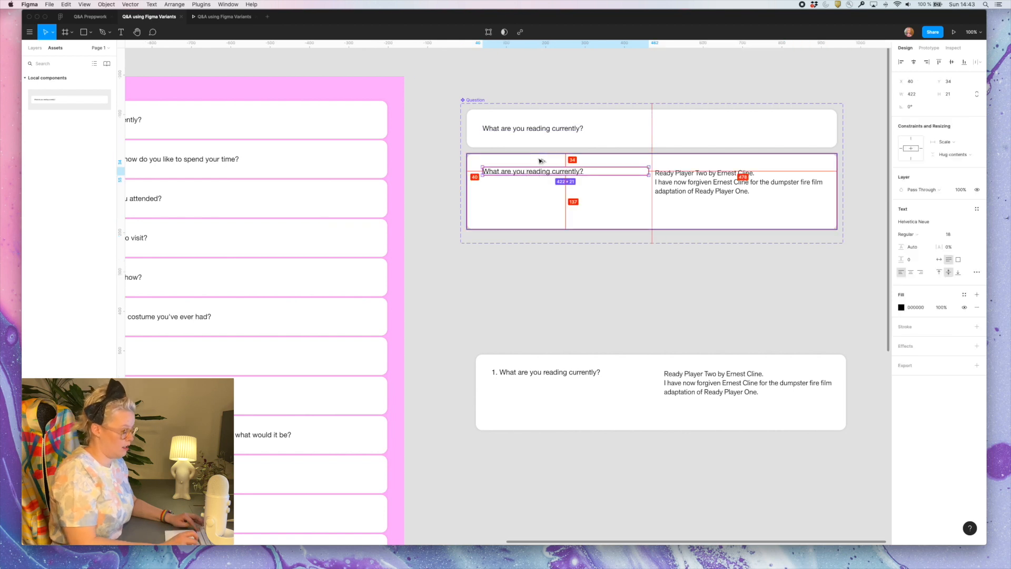
click(527, 301)
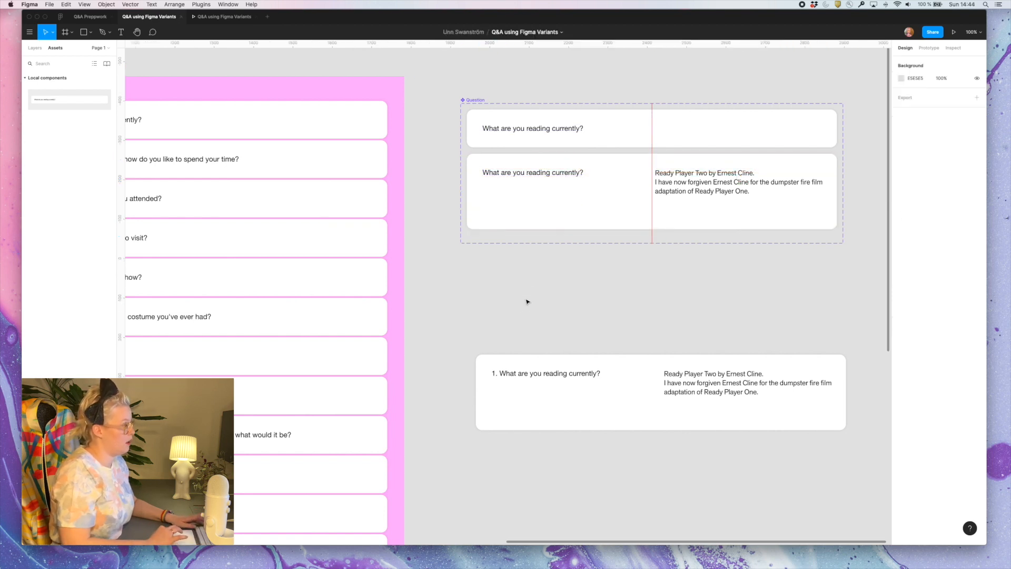
Retest opening and closing question 1's answer in the prototype to check that the question text stays in place
click(564, 79)
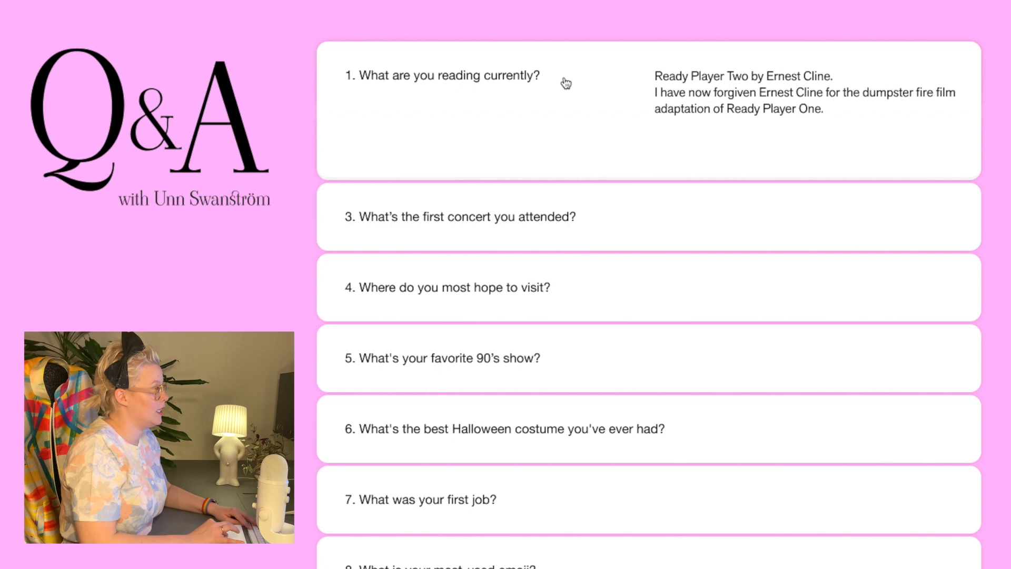
click(564, 79)
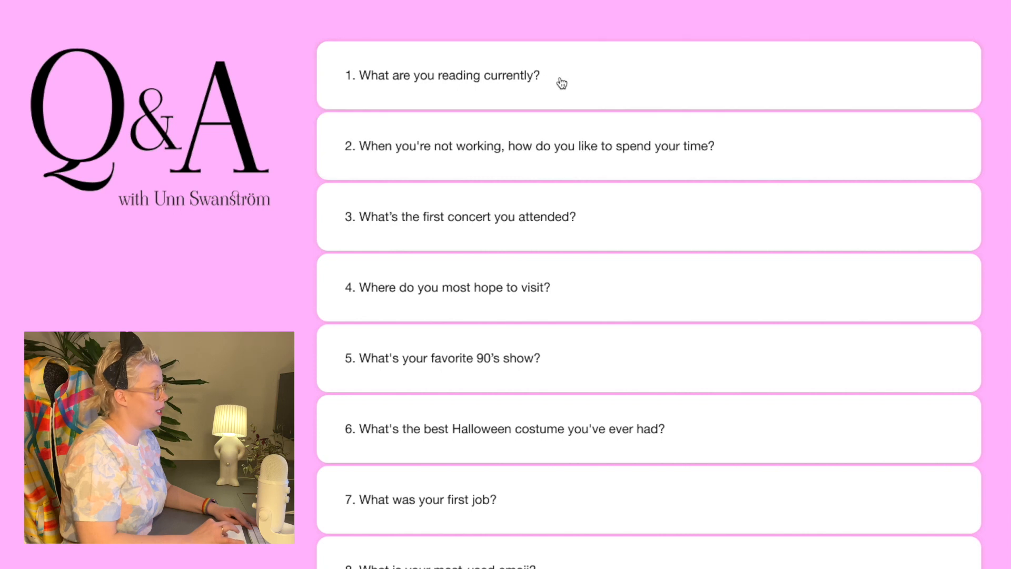
click(611, 87)
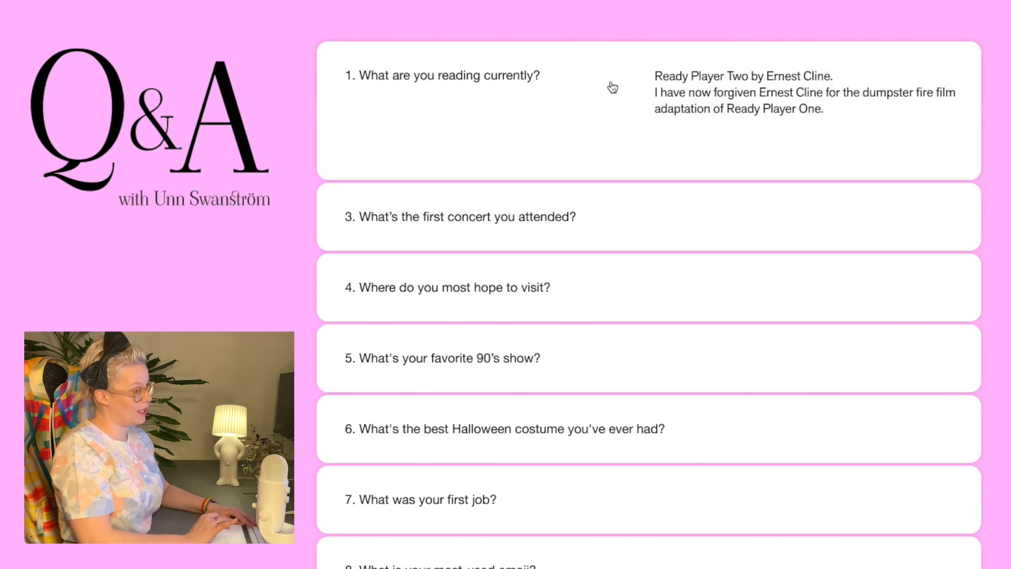
click(611, 88)
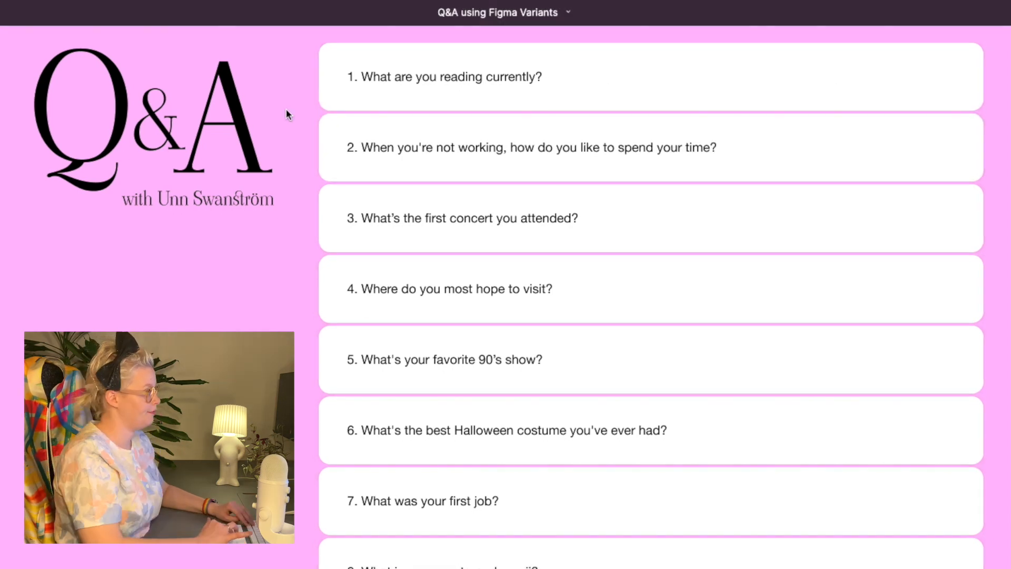
click(670, 90)
click(640, 77)
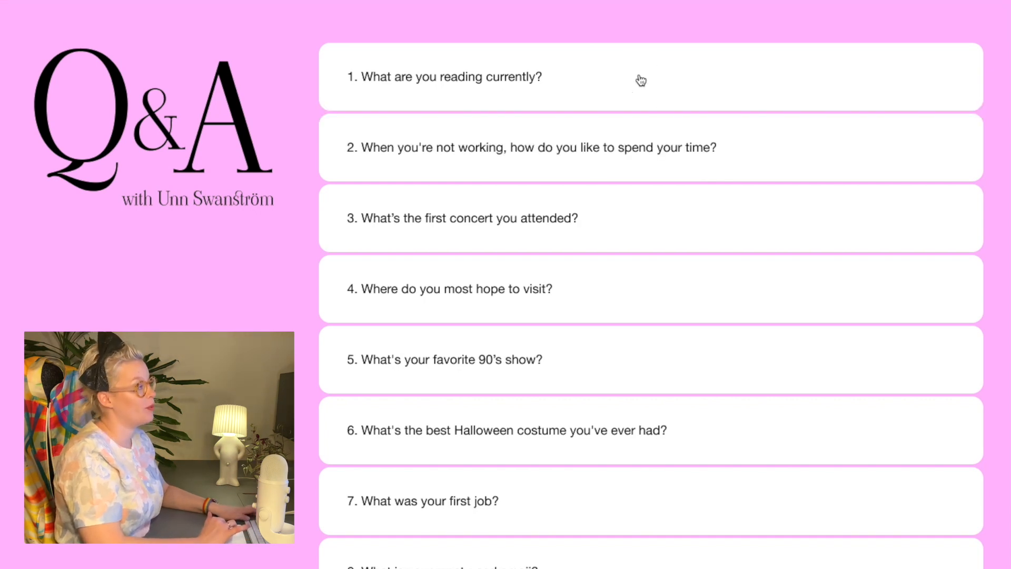
click(641, 78)
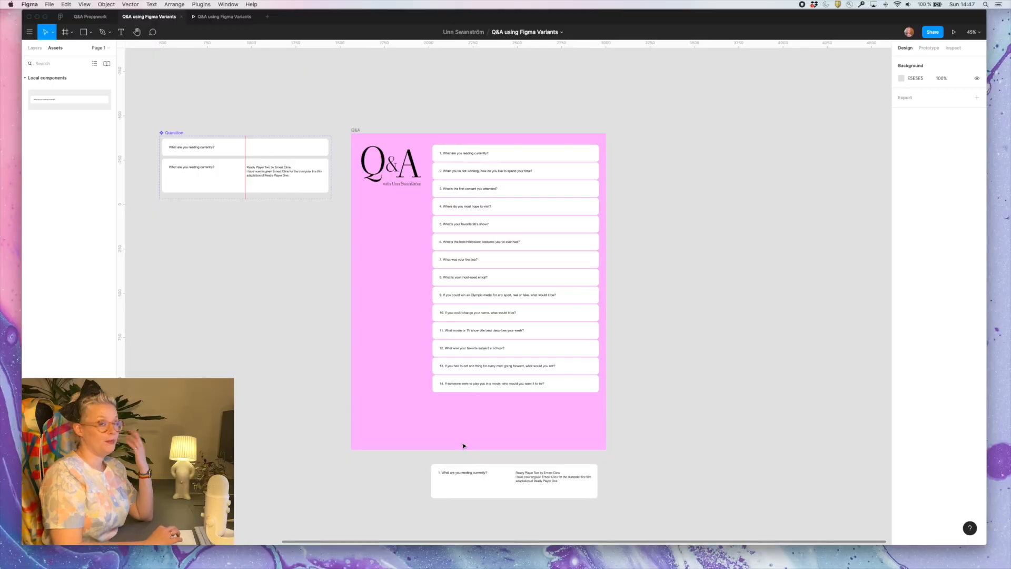
Copy the question 2 card out of the stack to below the first answer card and set its Property 1 to Answer
double_click(470, 172)
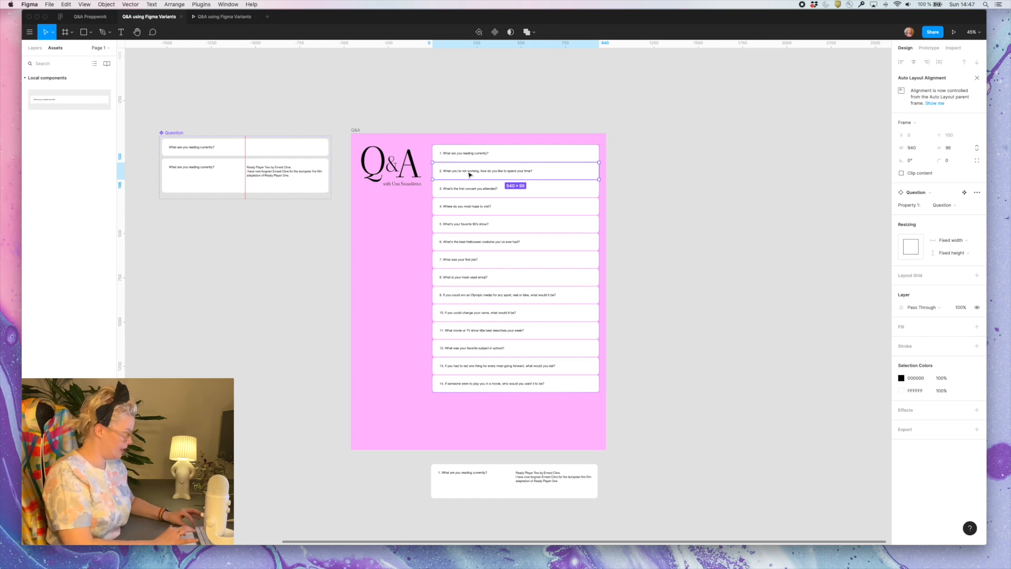
drag(470, 174, 466, 512)
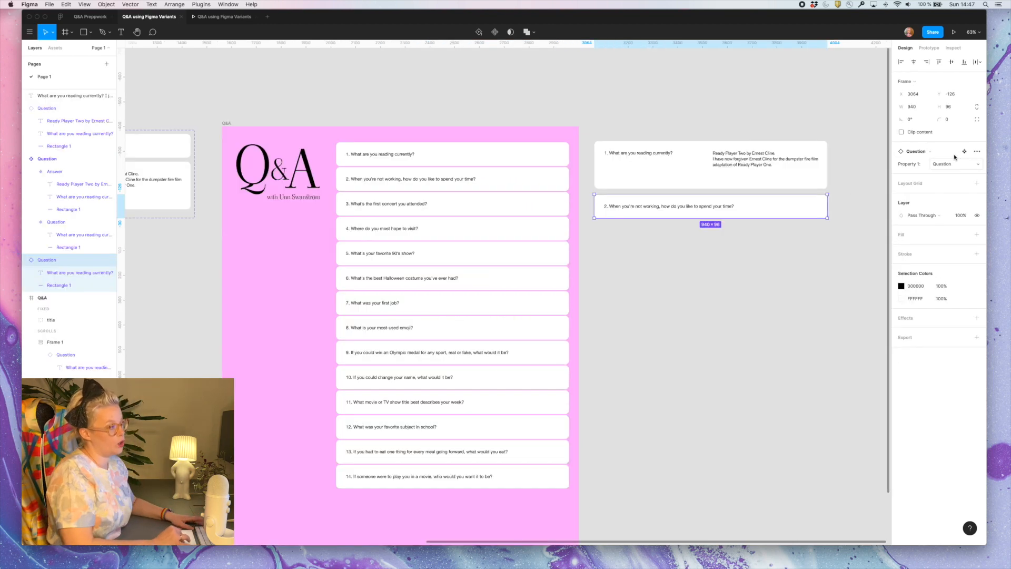
click(944, 167)
click(947, 172)
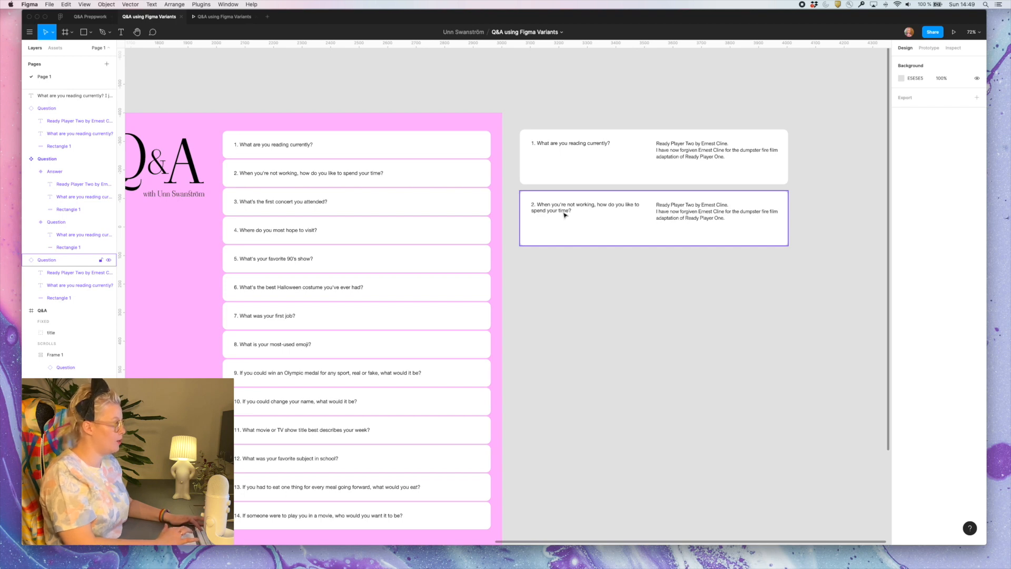
Replace the placeholder answer on the question 2 answer card with the copied text starting "I love horseback riding"
key(Escape)
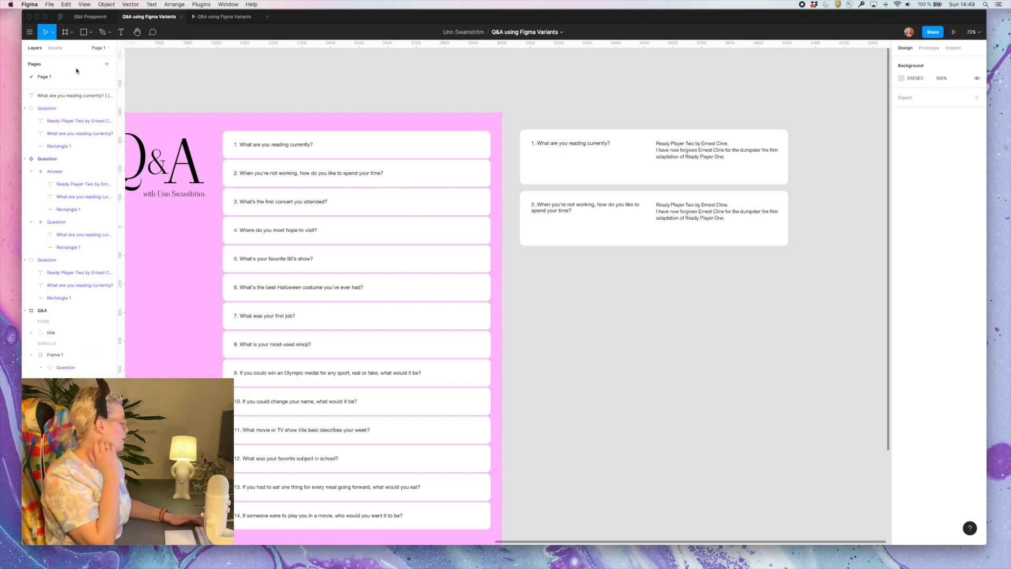
text(I love horseback riding. Building brutalist houses drawn up by architects in Minecraft. And teaching my big, fluffy cat tricks, preferably with silly commands. One of Arnold's recent tricks is "pose like Backstreet Boys".)
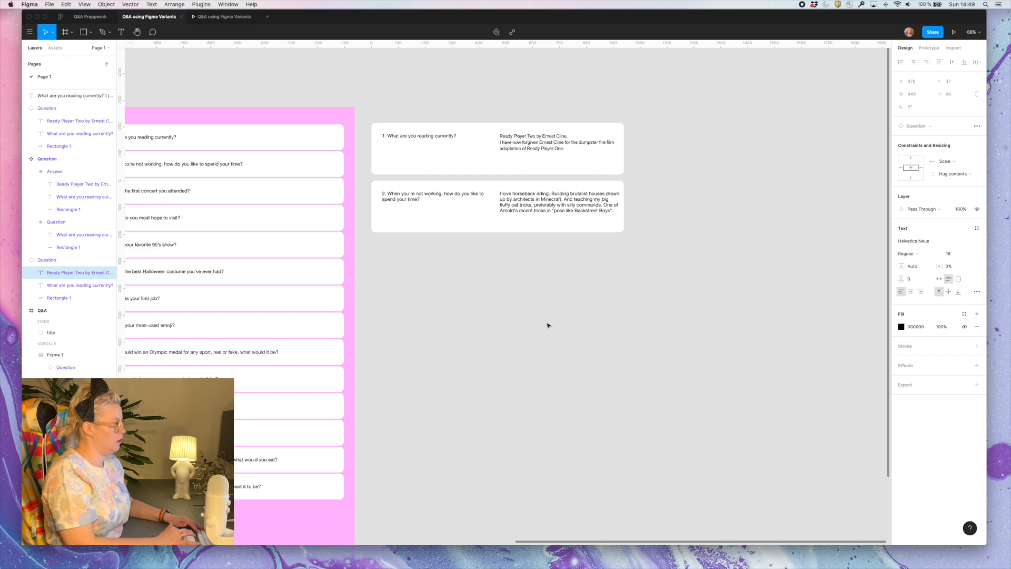
click(555, 330)
click(555, 330)
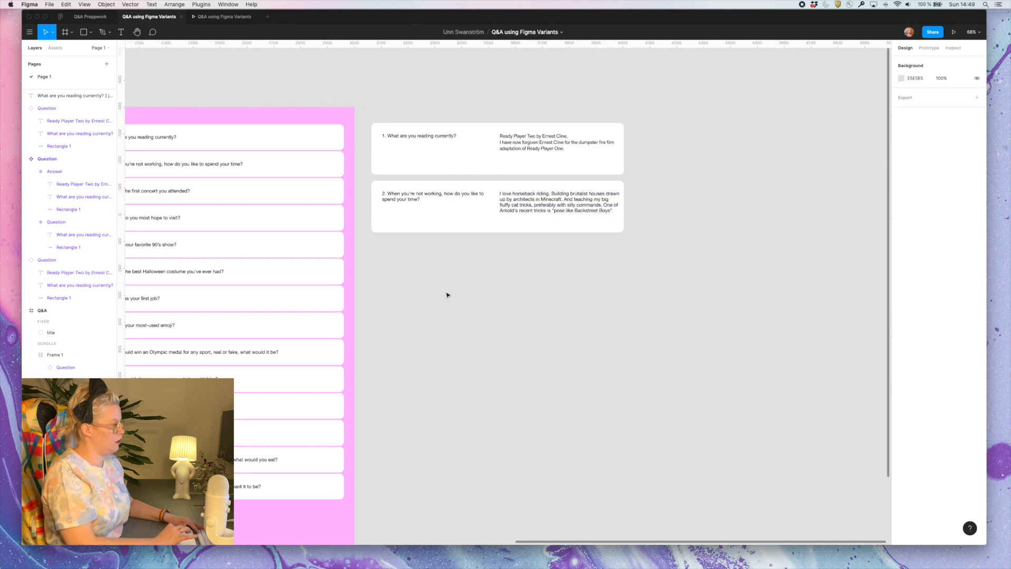
Copy the question 3 card from the stack to below the question 2 answer card
scroll(447, 294, left, 5)
scroll(447, 293, up, 1)
click(445, 176)
click(445, 176)
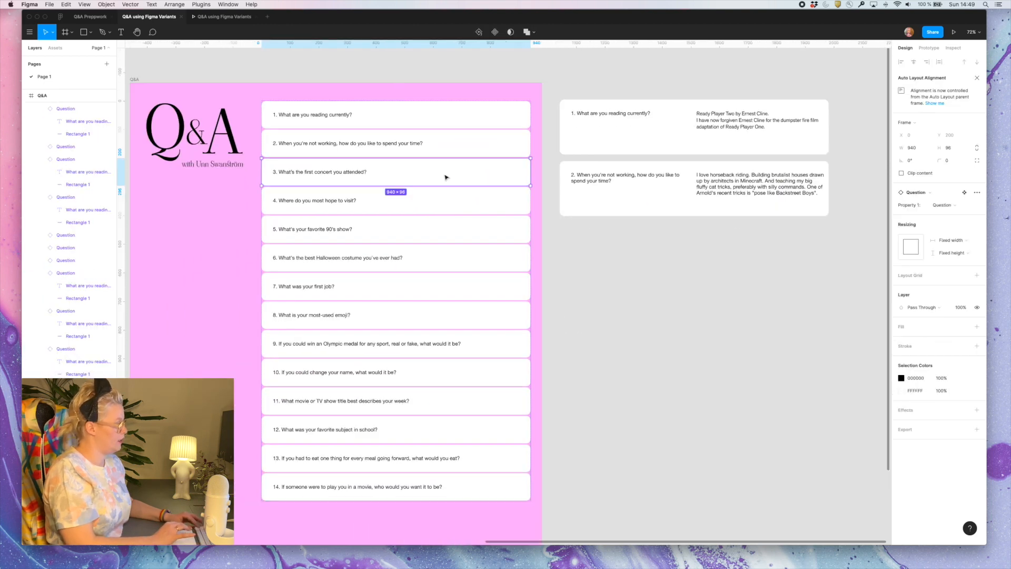
drag(445, 176, 744, 238)
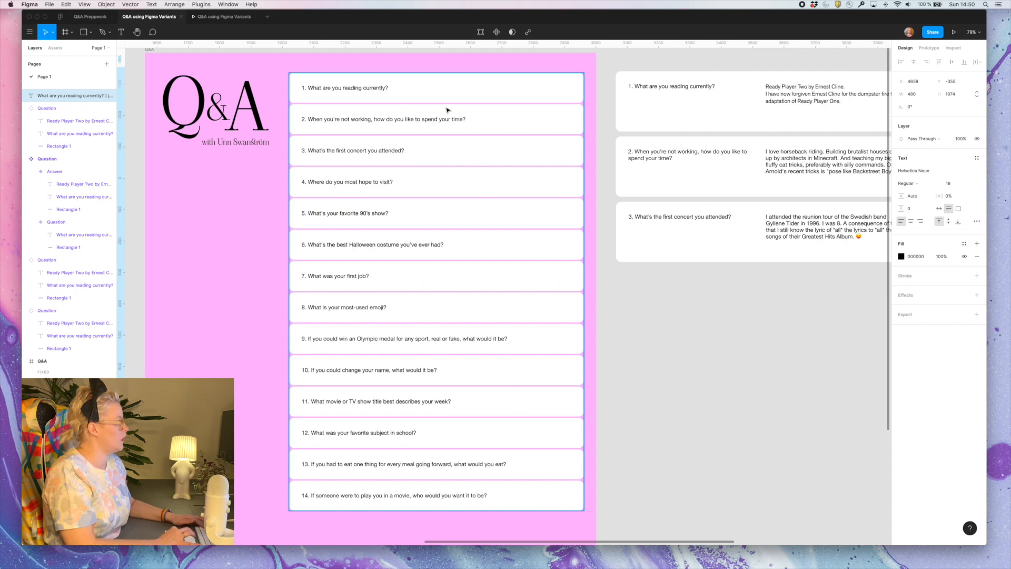
Link the question 2 card to its answer card as an on-click overlay with manual position over the question, closing when clicking outside
click(447, 112)
double_click(448, 115)
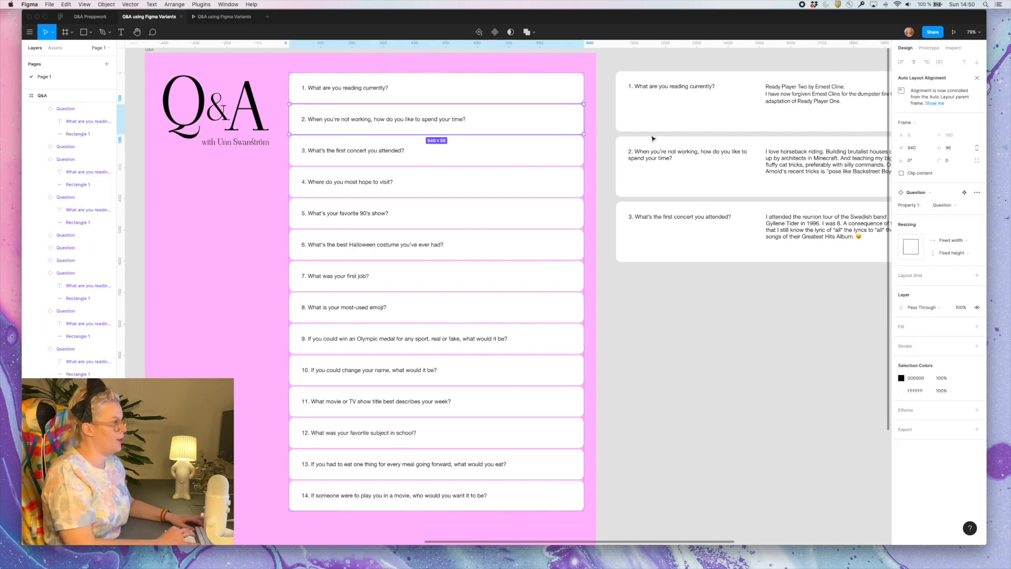
click(929, 47)
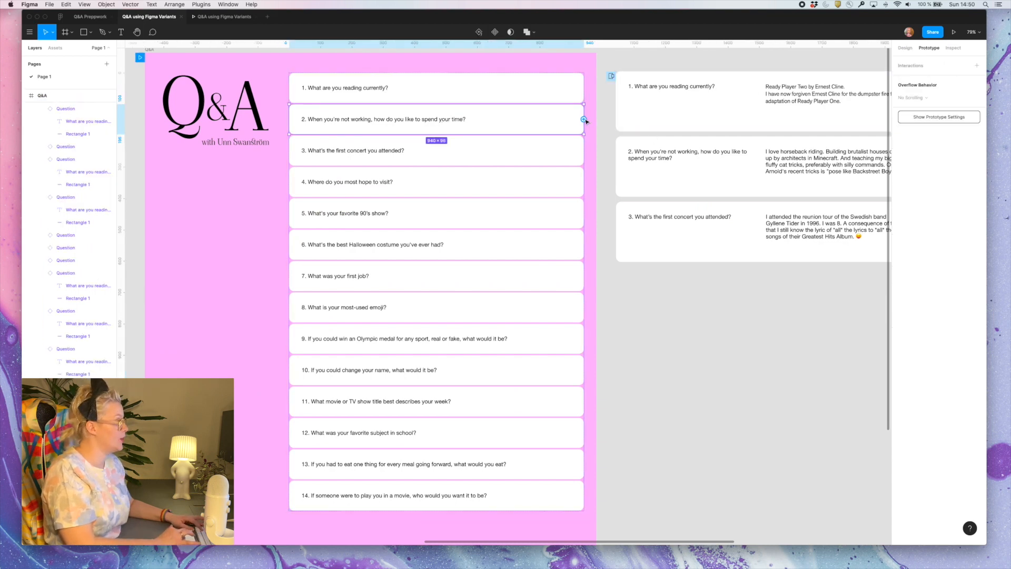
drag(585, 120, 626, 154)
click(826, 111)
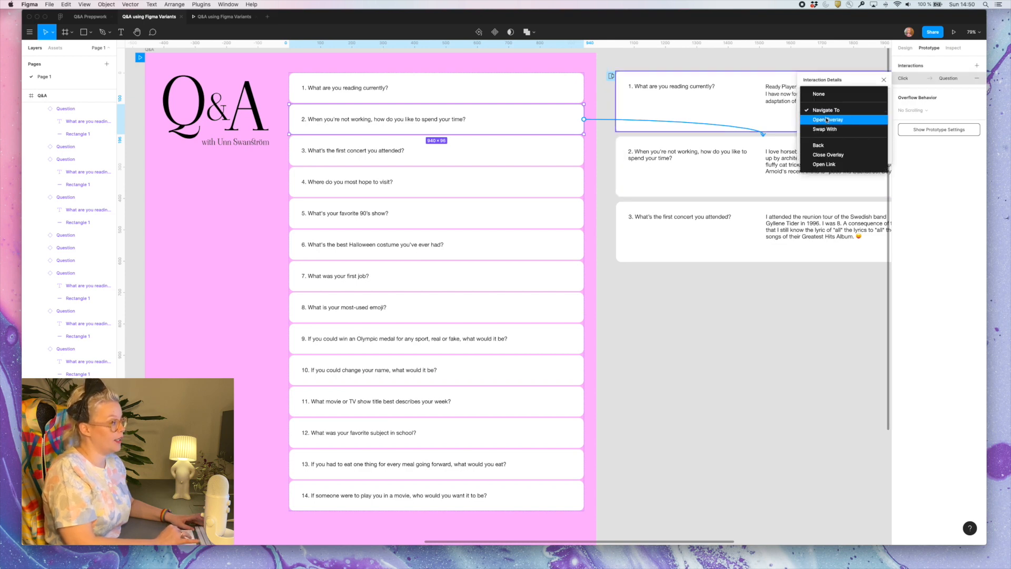
click(827, 120)
click(821, 142)
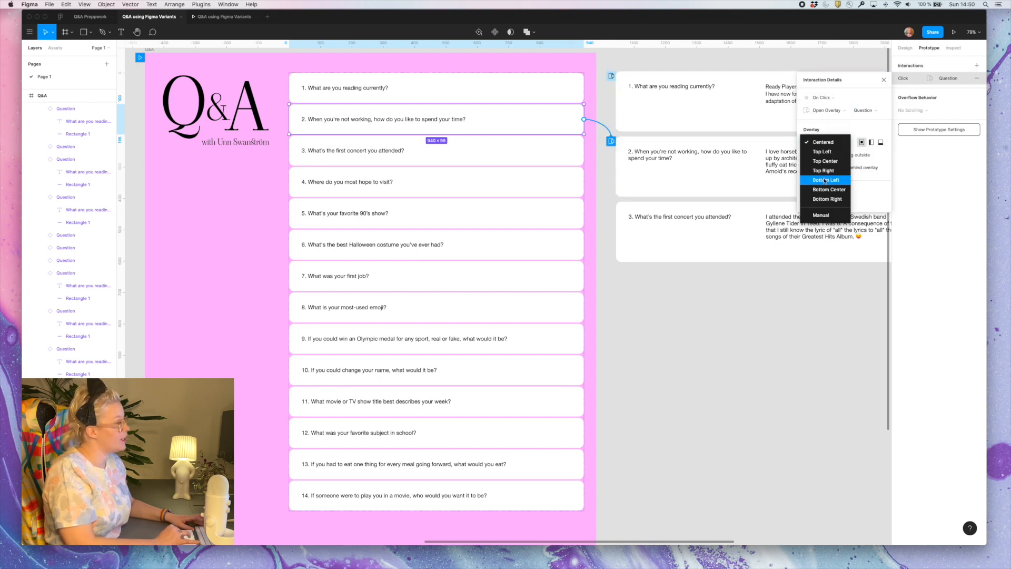
click(825, 216)
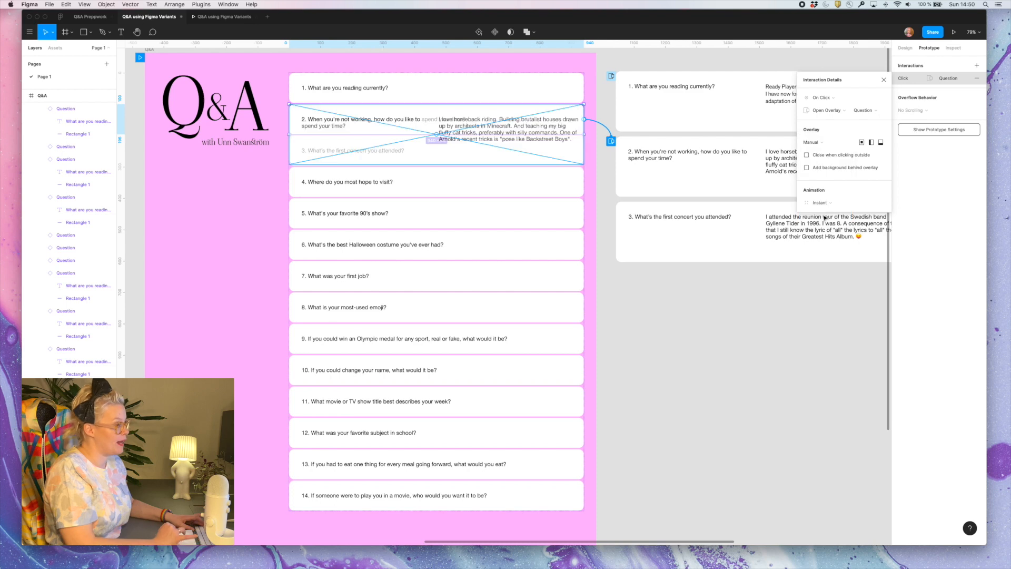
click(807, 154)
Add an on-click interaction to the question 2 answer card with the Close Overlay action
click(752, 154)
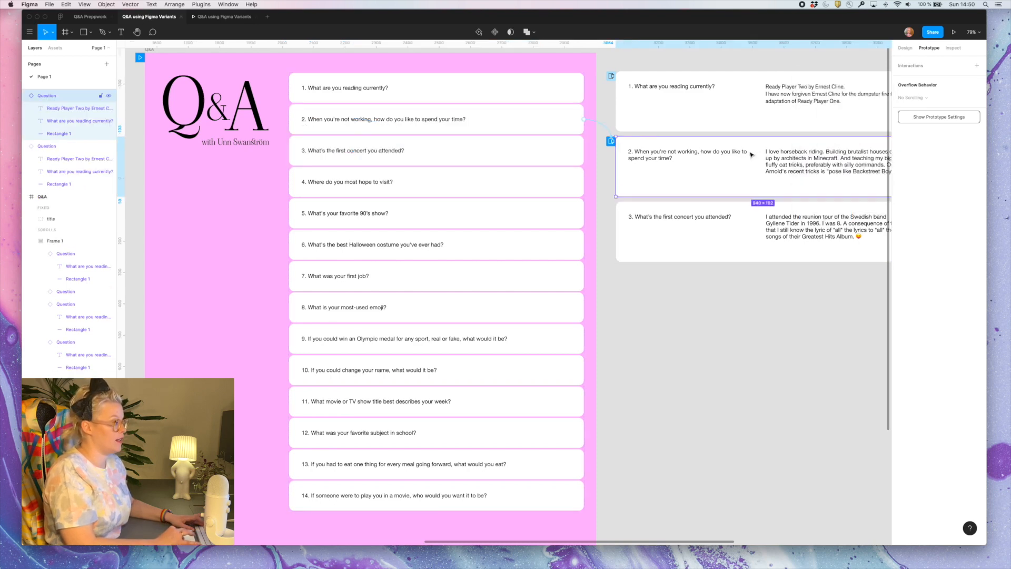
scroll(751, 155, right, 5)
click(912, 66)
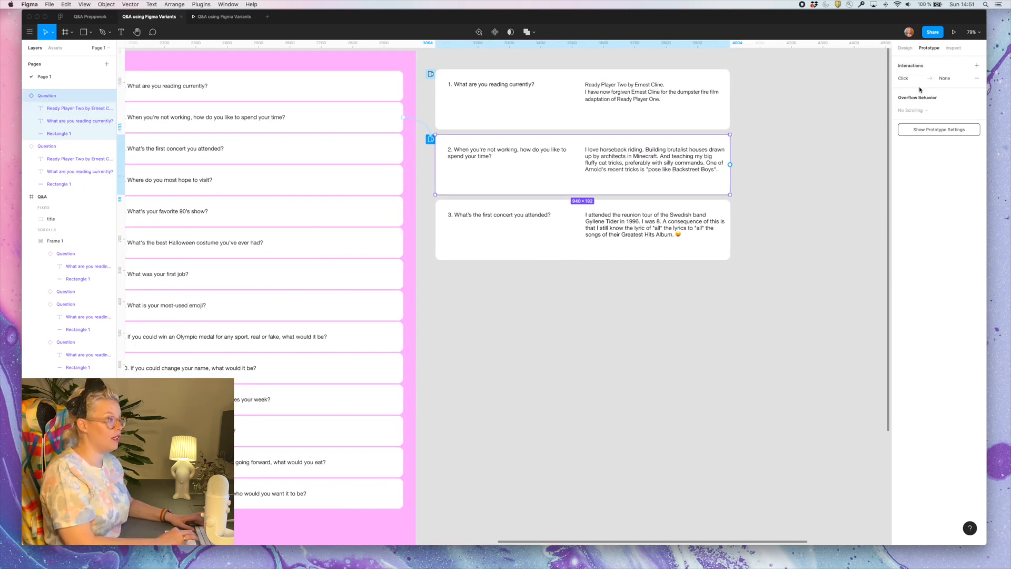
click(920, 79)
click(817, 111)
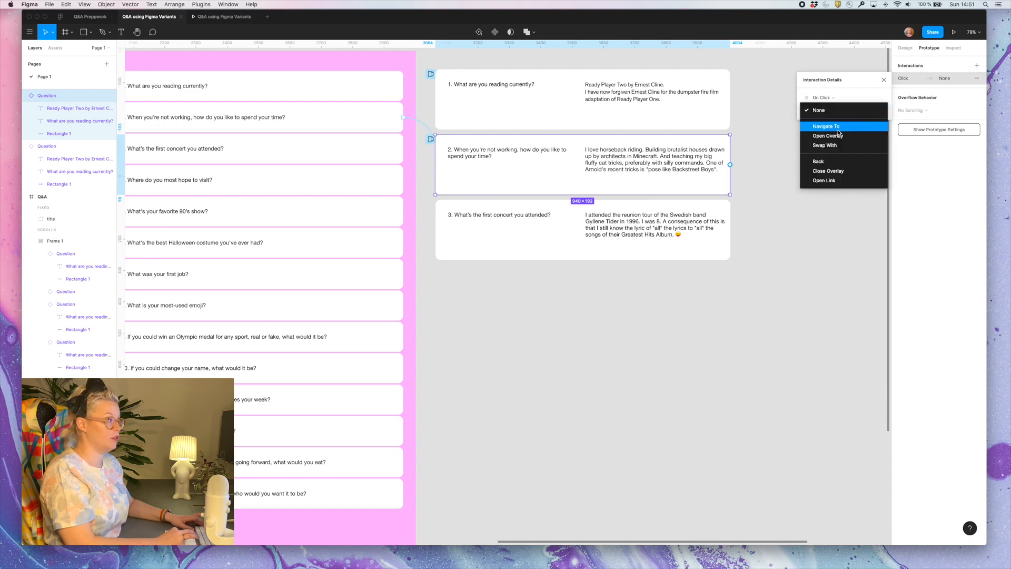
click(833, 171)
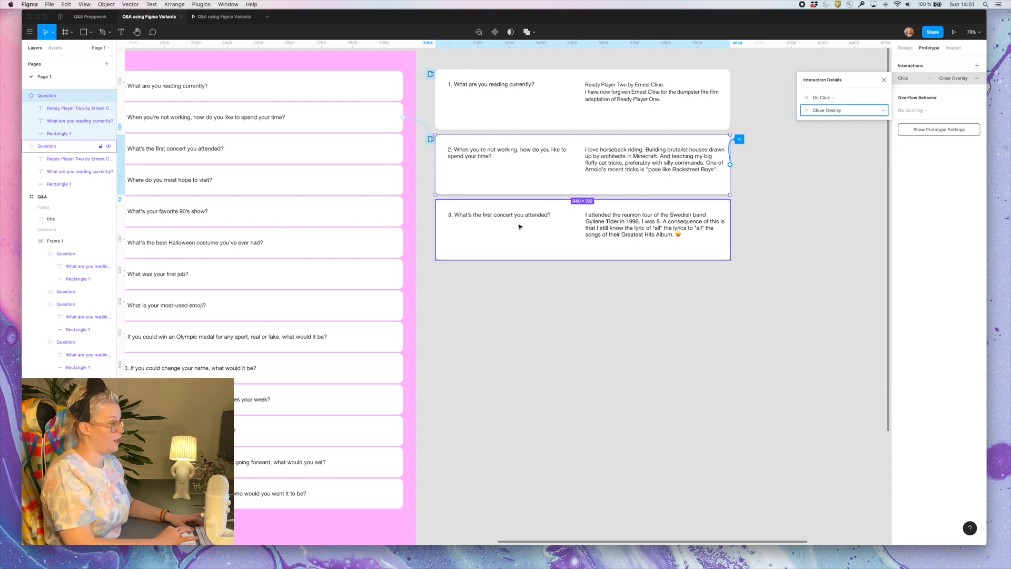
Test in the prototype preview that the answers to questions 3 and 2 open and close
scroll(518, 225, left, 4)
key(ctrl+Tab)
click(496, 156)
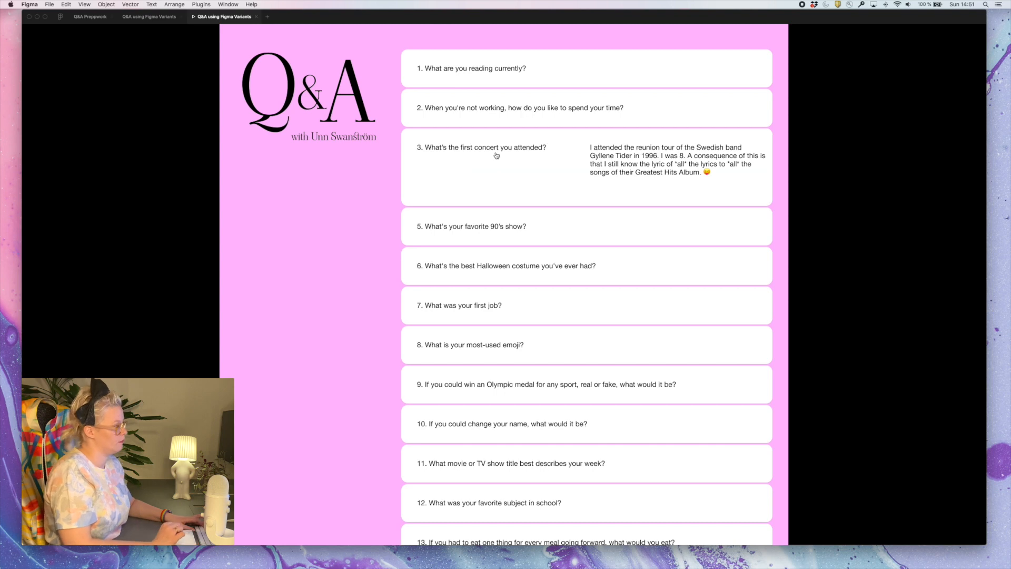
click(548, 115)
click(548, 114)
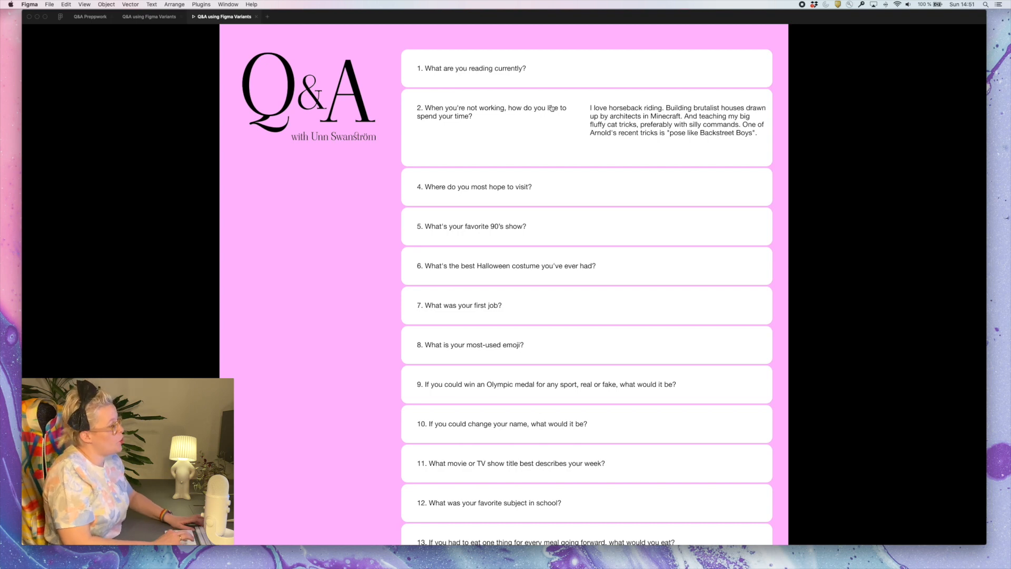
Return to the design file and examine the answer text's size and constraints in the Question component's Answer variant
click(149, 17)
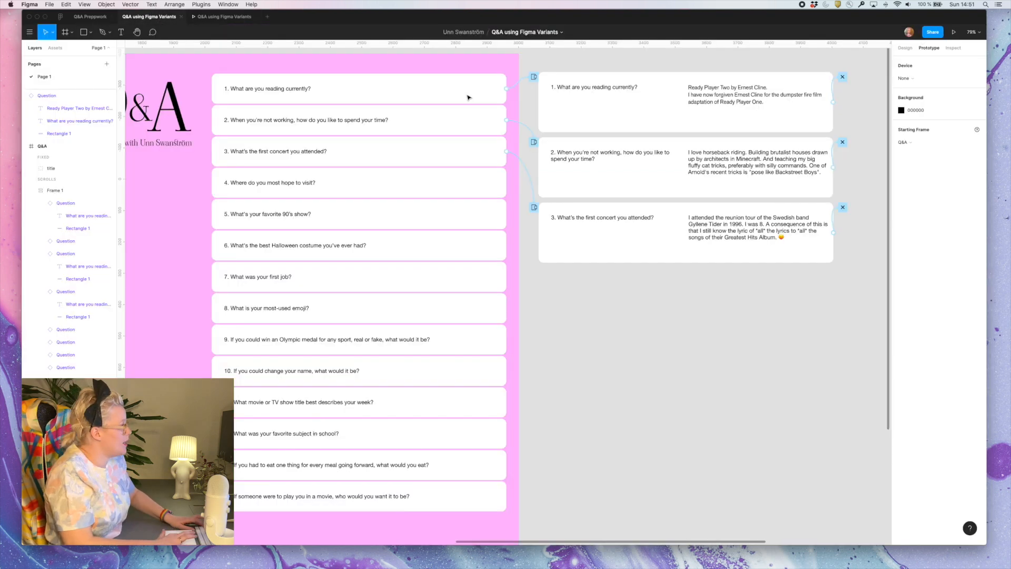
scroll(537, 131, right, 2)
double_click(725, 162)
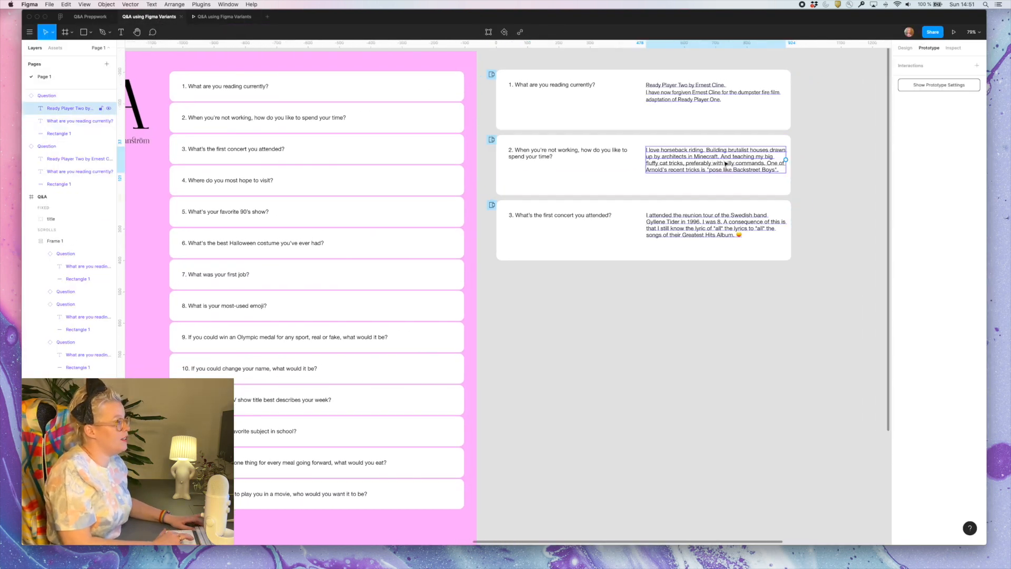
scroll(726, 163, down, 5)
scroll(724, 163, left, 5)
click(342, 158)
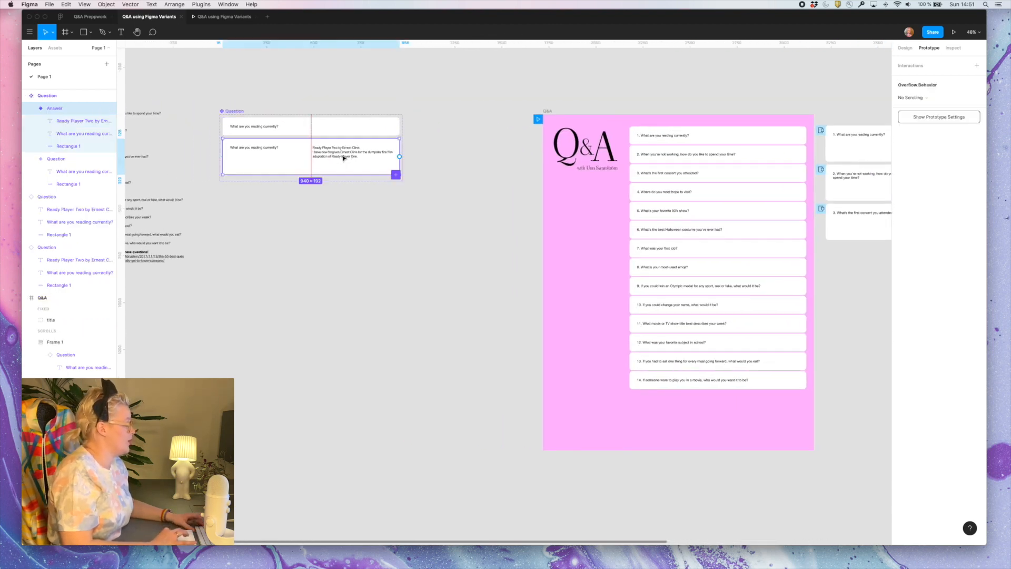
scroll(342, 157, up, 5)
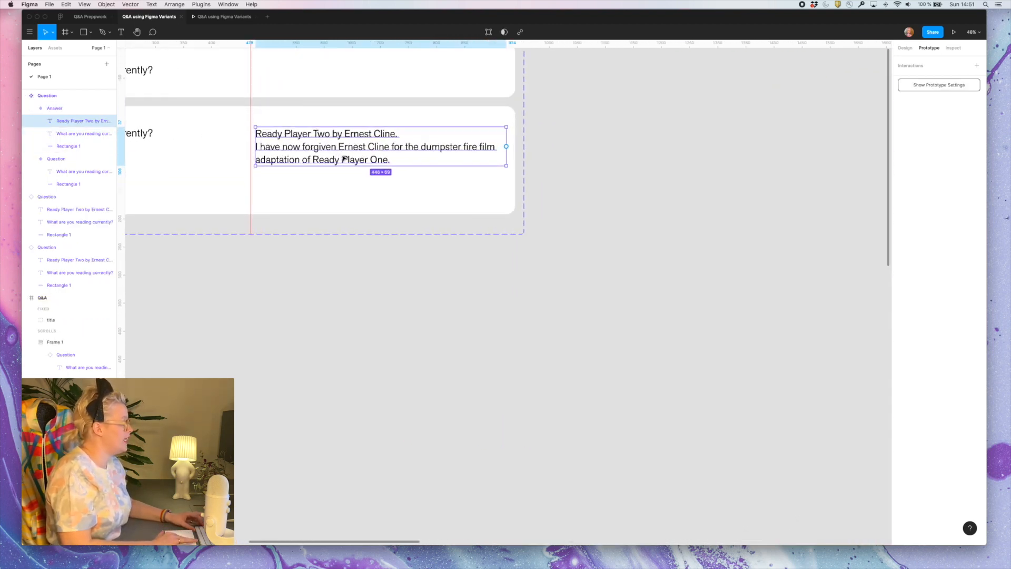
click(905, 48)
Line the Question component set up above the answer cards and narrow the Answer variant's answer text to a width of 422
scroll(641, 332, down, 5)
scroll(642, 333, right, 5)
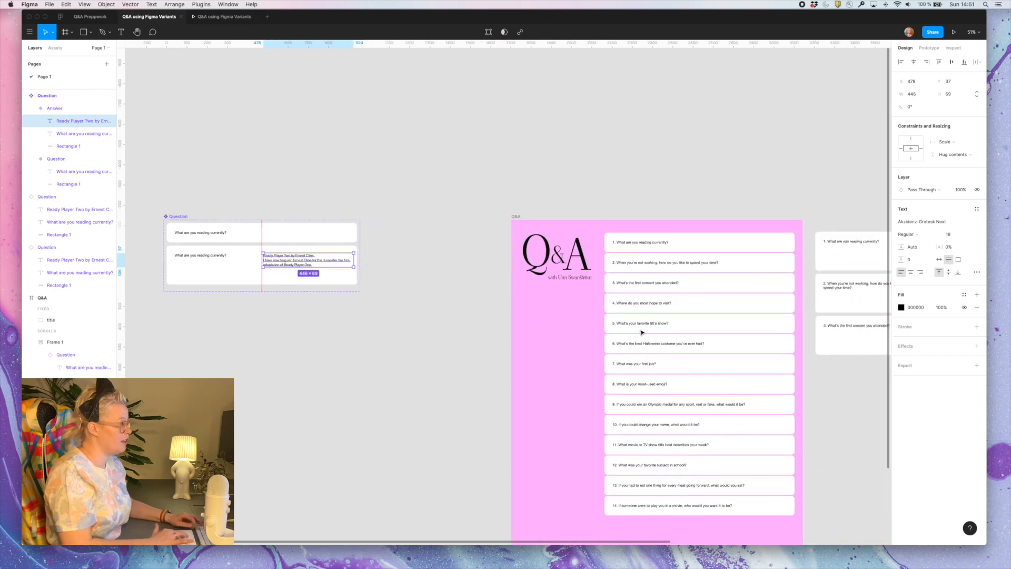
drag(154, 217, 859, 93)
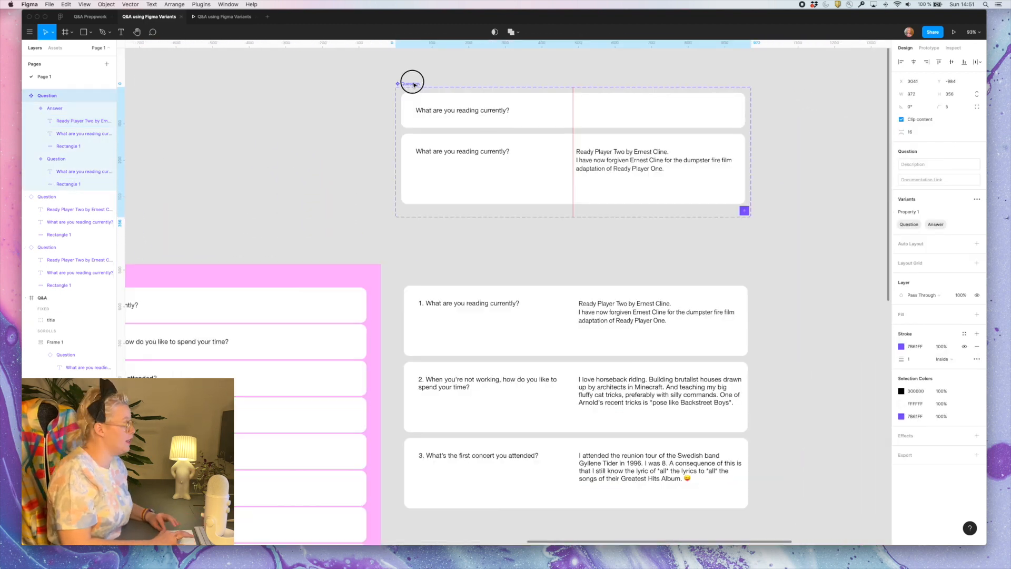
drag(412, 84, 414, 84)
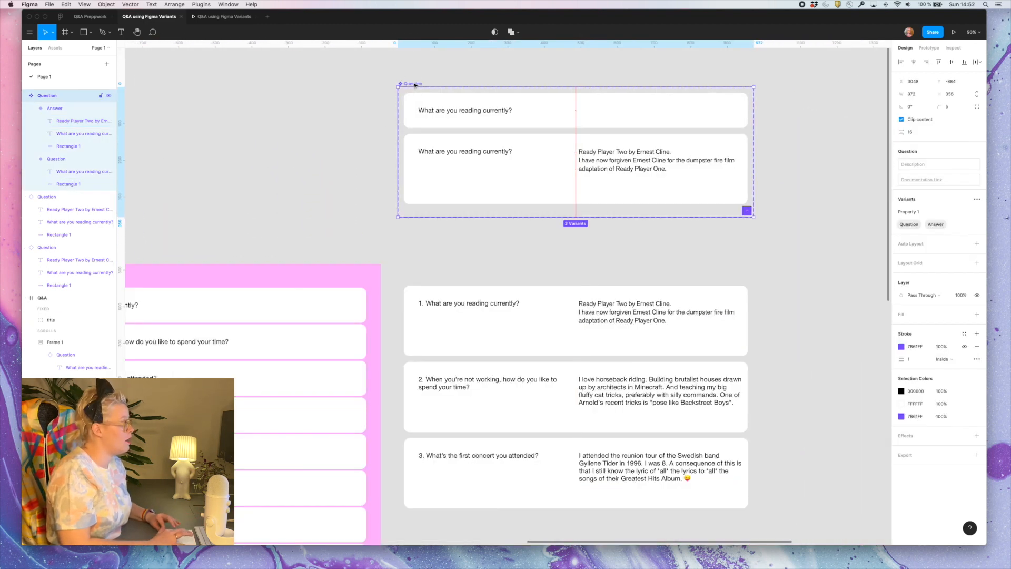
double_click(643, 156)
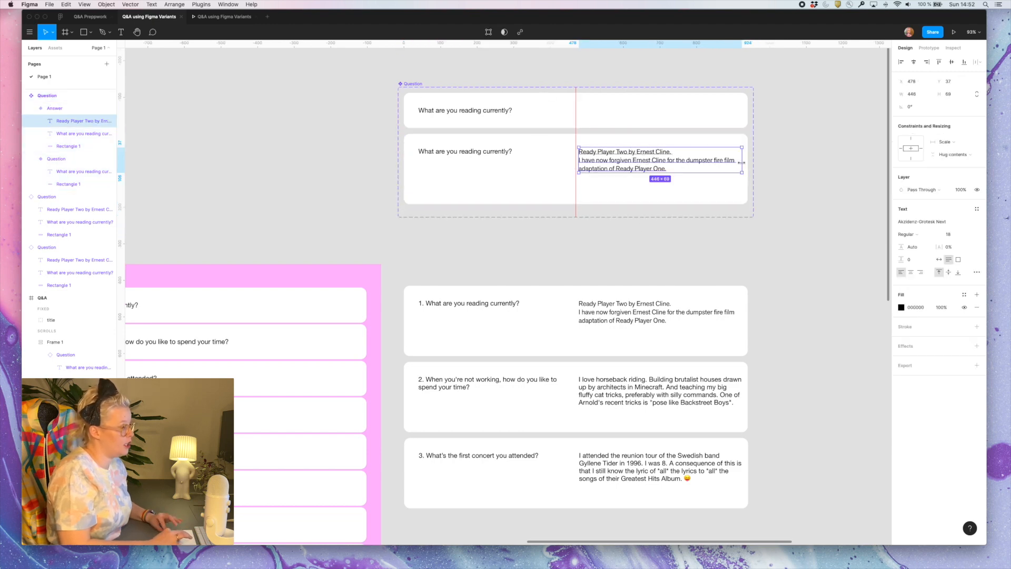
drag(742, 163, 730, 163)
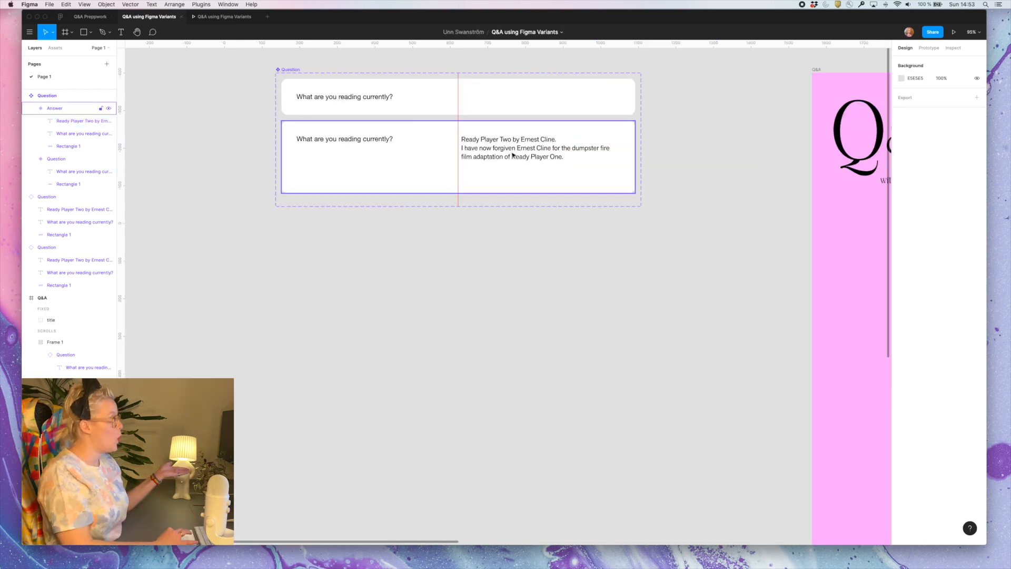
Add a third variant based on Answer and replace its answer with the longer text starting "I just binge-read Ready Player Two"
click(512, 184)
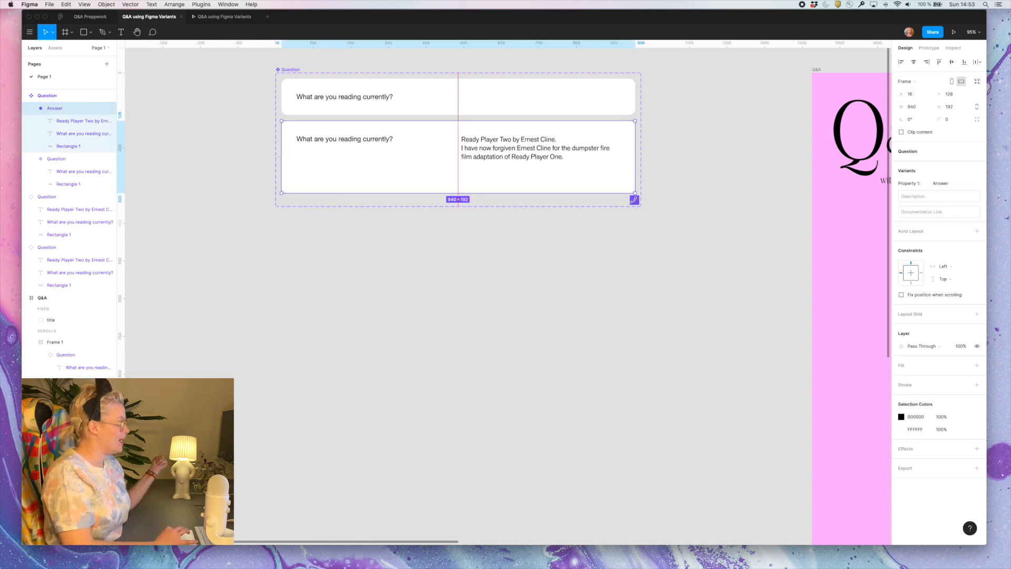
click(635, 200)
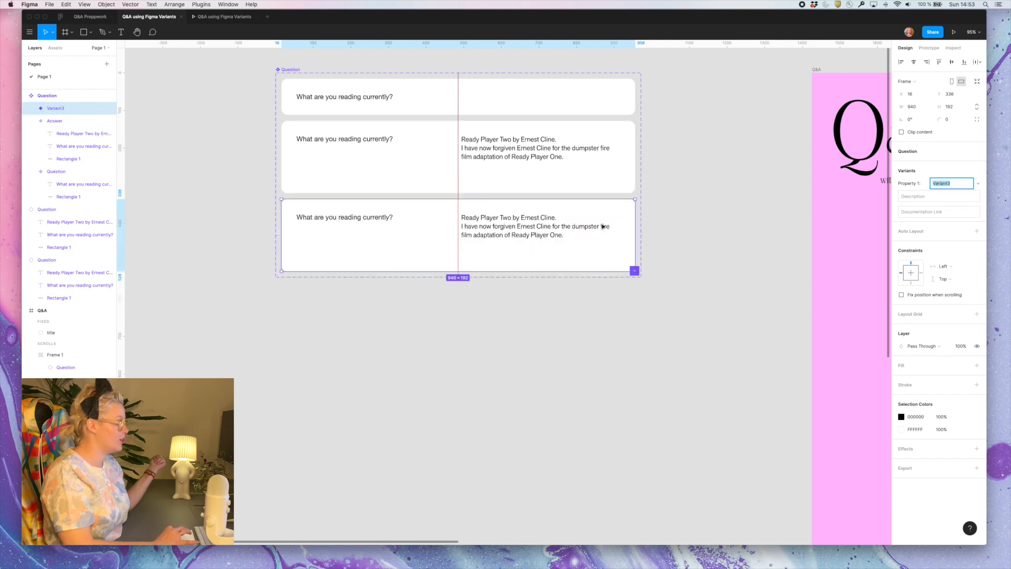
key(shift+1)
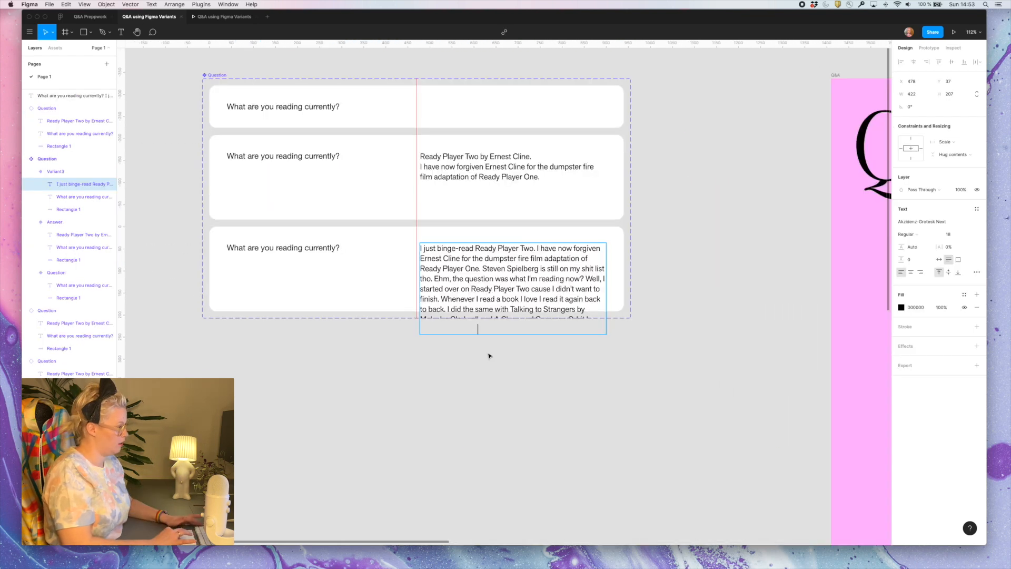
Set the third variant's height to 288 and extend the Question component set to about 741 high
click(381, 296)
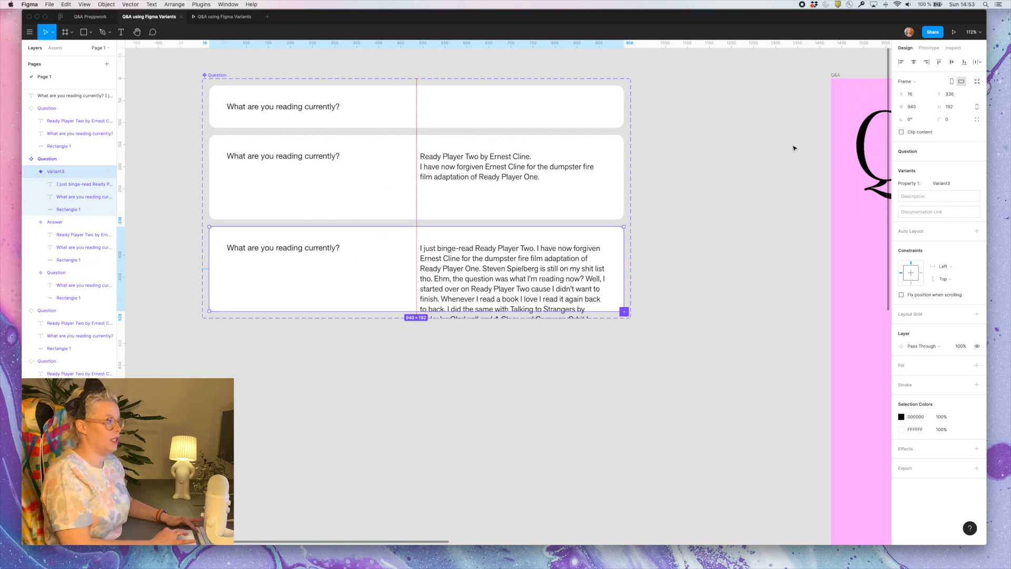
click(923, 110)
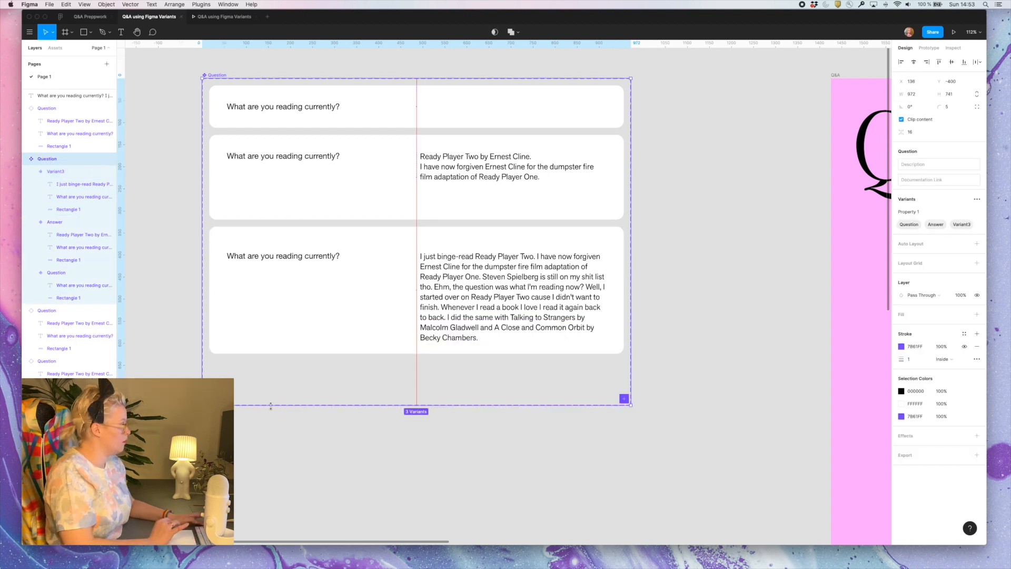
click(374, 314)
Move the question and answer texts in the third variant up together to Y 37
click(459, 284)
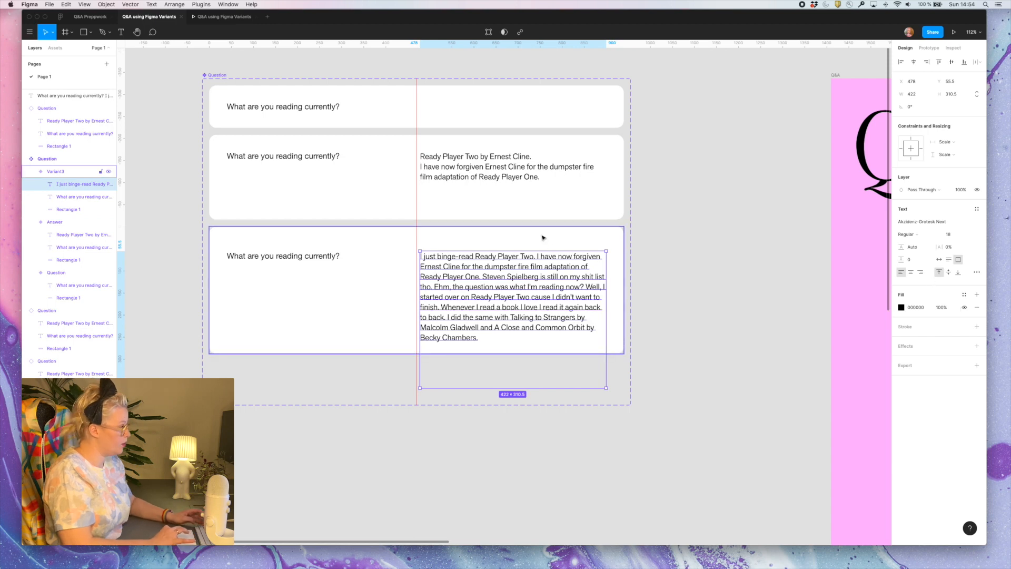
key(alt)
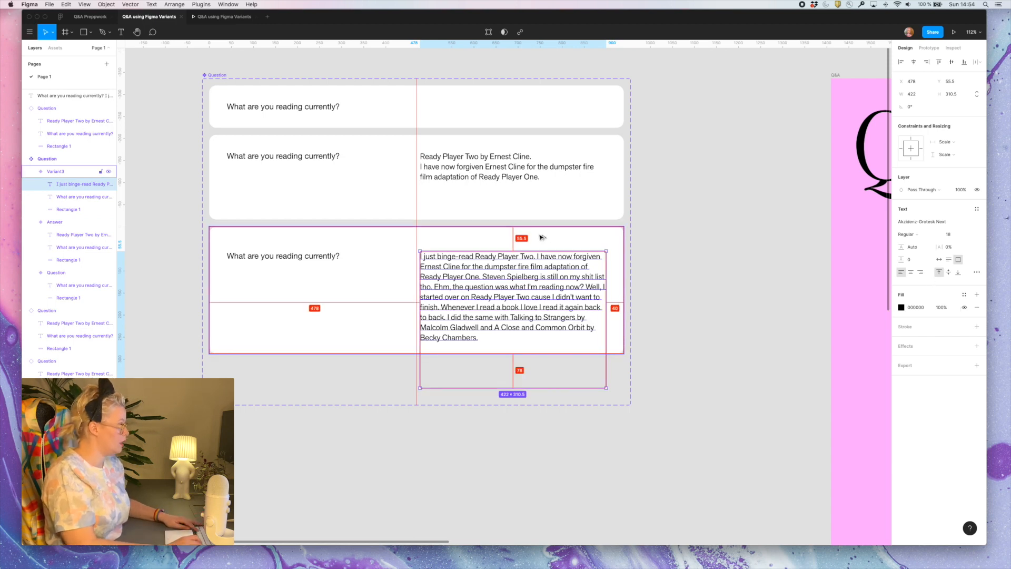
shift+click(389, 265)
key(shift+Up)
key(Up)
key(Up)
key(Up)
key(Up)
key(Up)
key(Up)
key(Up)
key(Up)
key(Up)
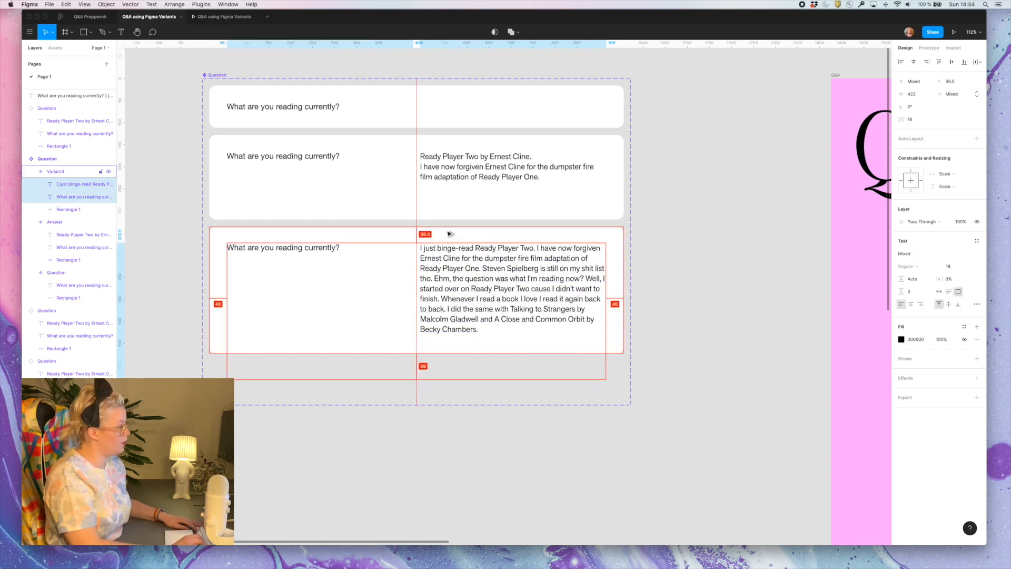
key(Down)
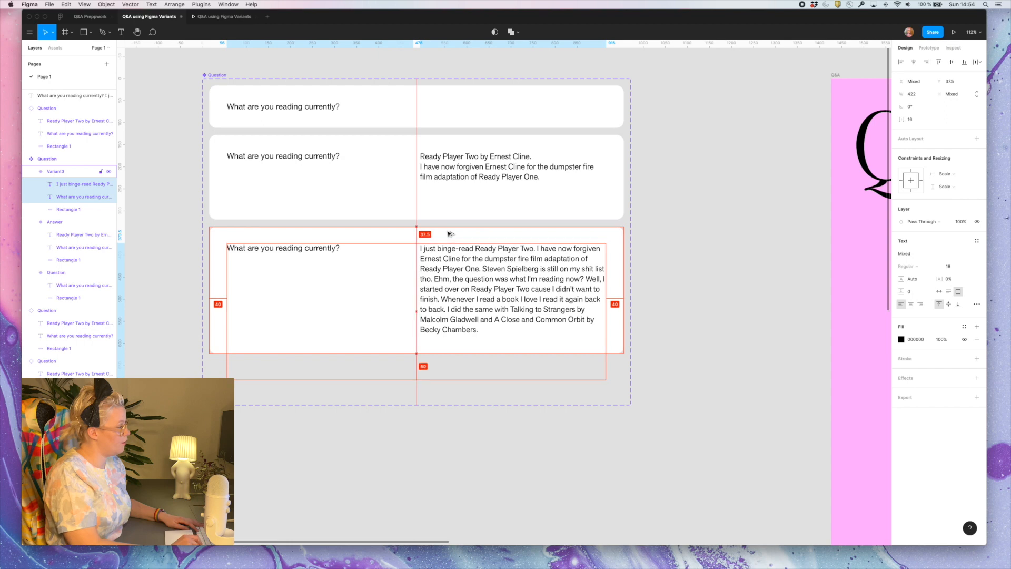
click(962, 83)
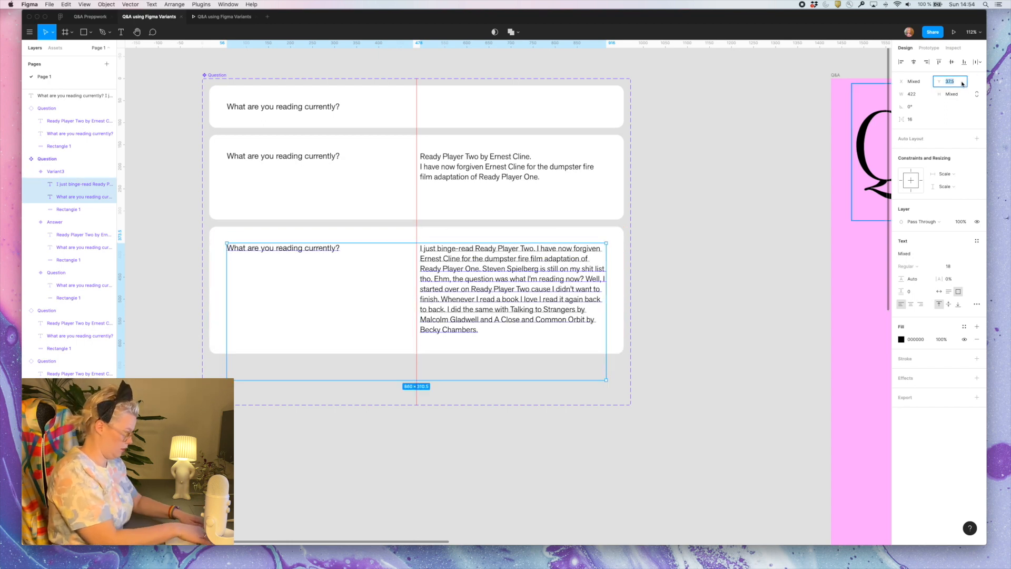
text(37)
key(Return)
key(Escape)
Add a fourth variant based on the third one and extend the Question component set to about 1187 high
click(340, 339)
scroll(340, 339, down, 3)
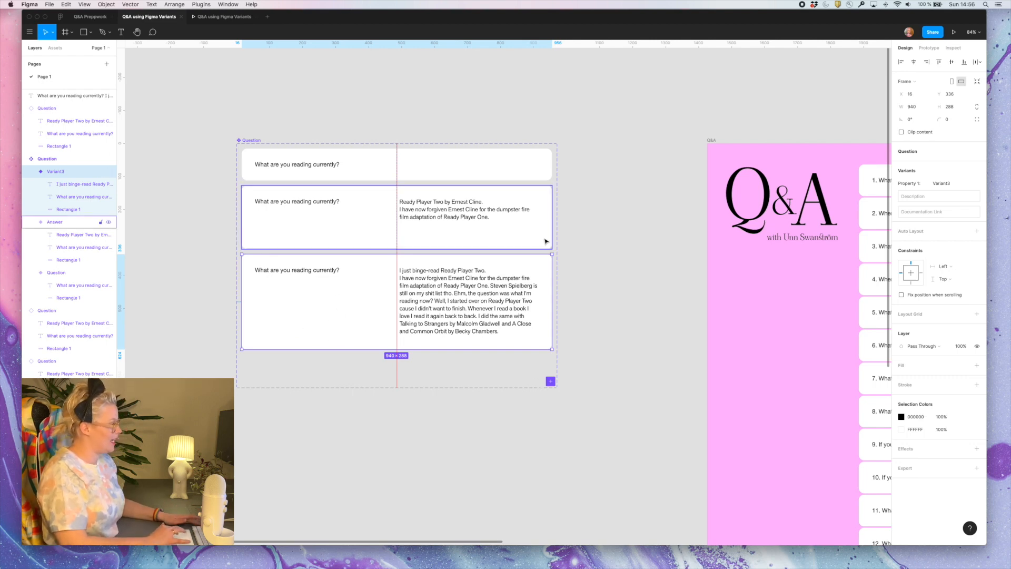
click(551, 381)
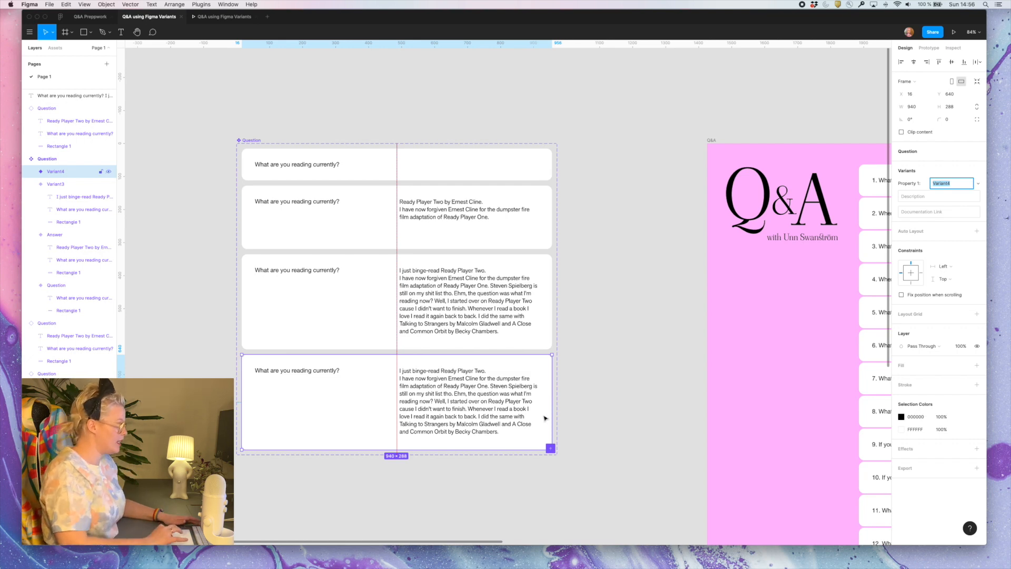
click(252, 140)
drag(314, 454, 314, 533)
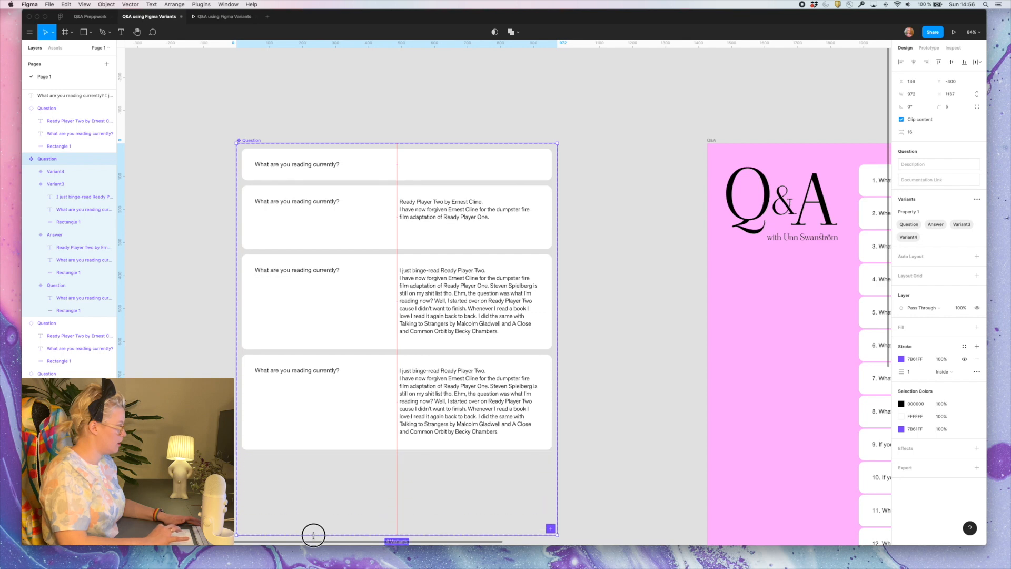
Try stretching the fourth variant taller from its lower edge
click(357, 435)
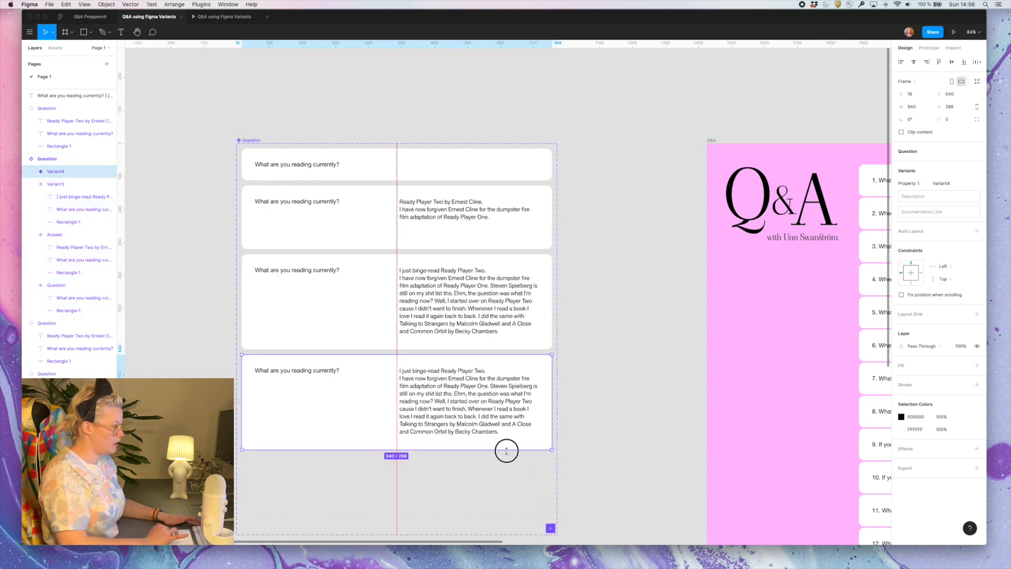
drag(508, 449, 507, 472)
key(super+z)
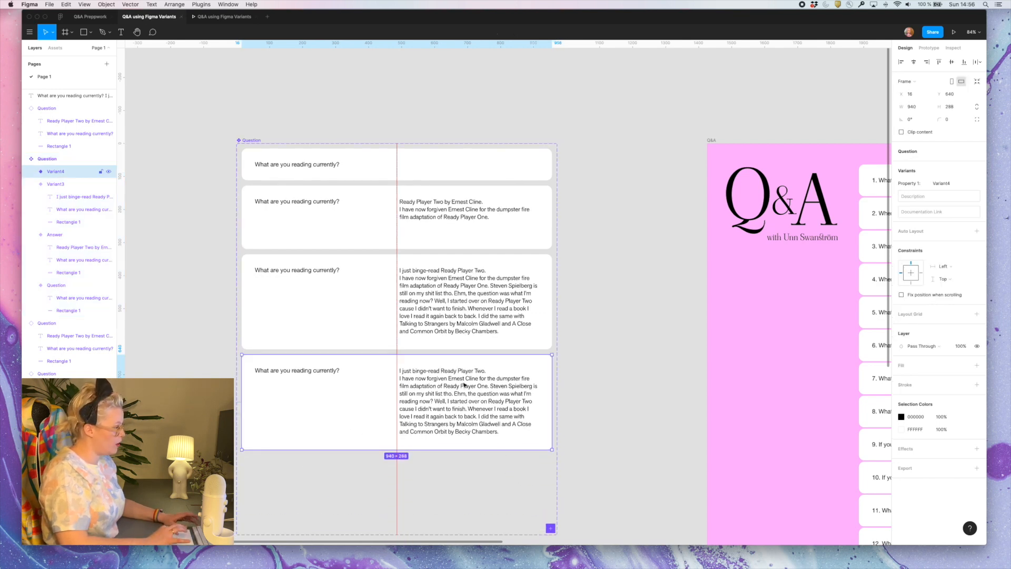
Constrain the question and answer texts to the top edge in the fourth and third variants
click(464, 385)
shift+click(314, 372)
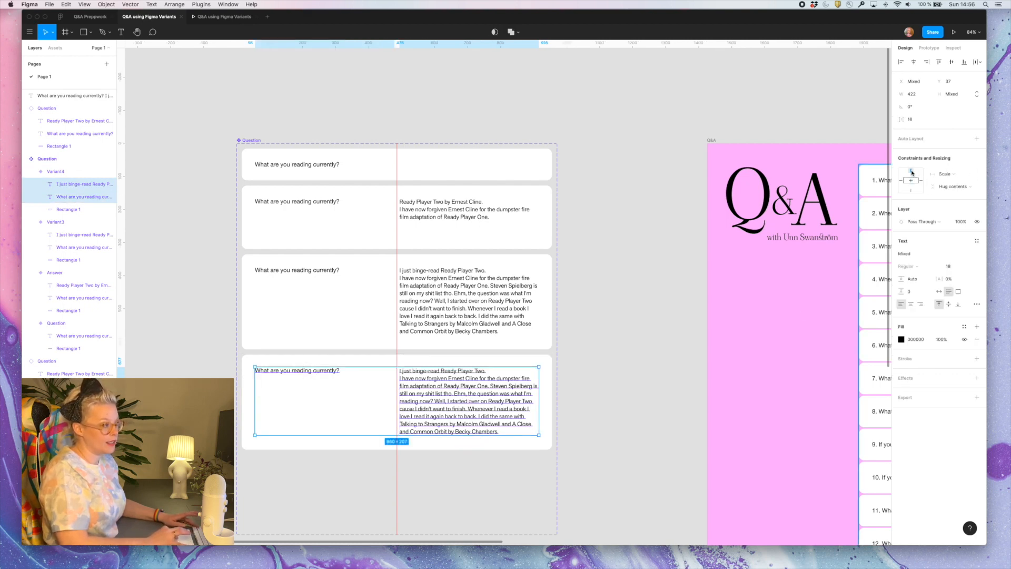
click(481, 287)
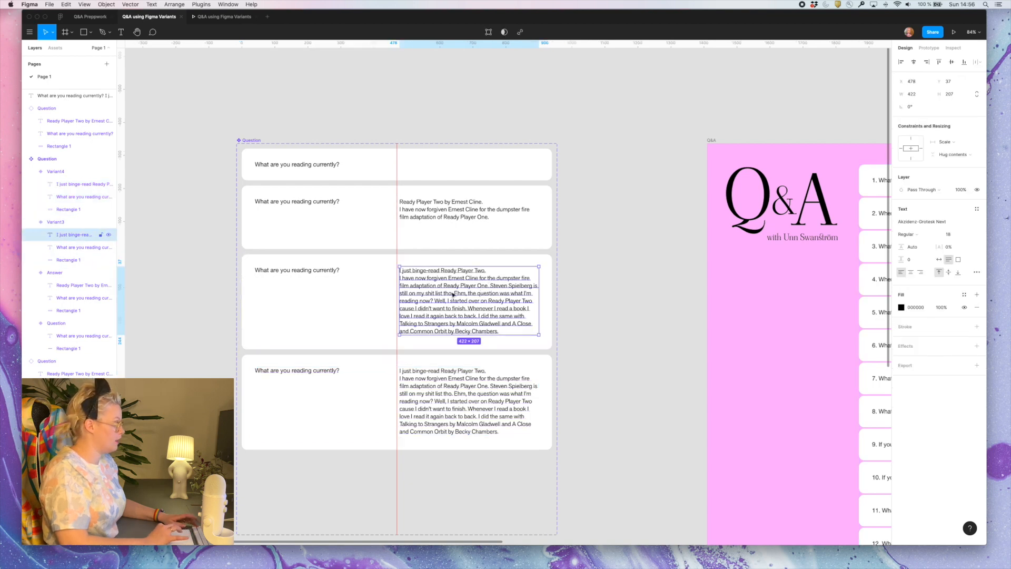
shift+click(300, 272)
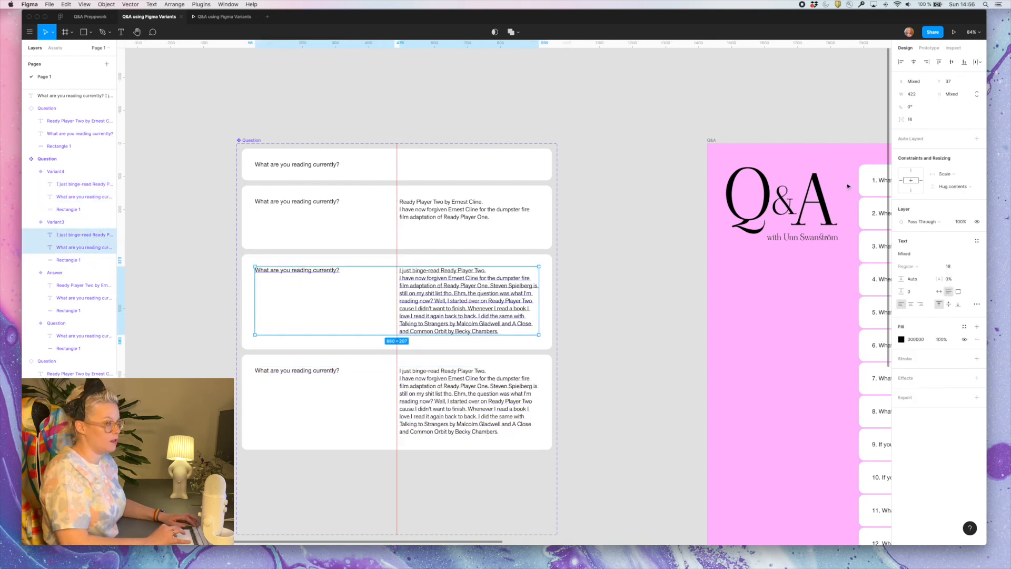
Constrain the question and answer texts in the Answer variant to its top edge
click(454, 213)
click(293, 201)
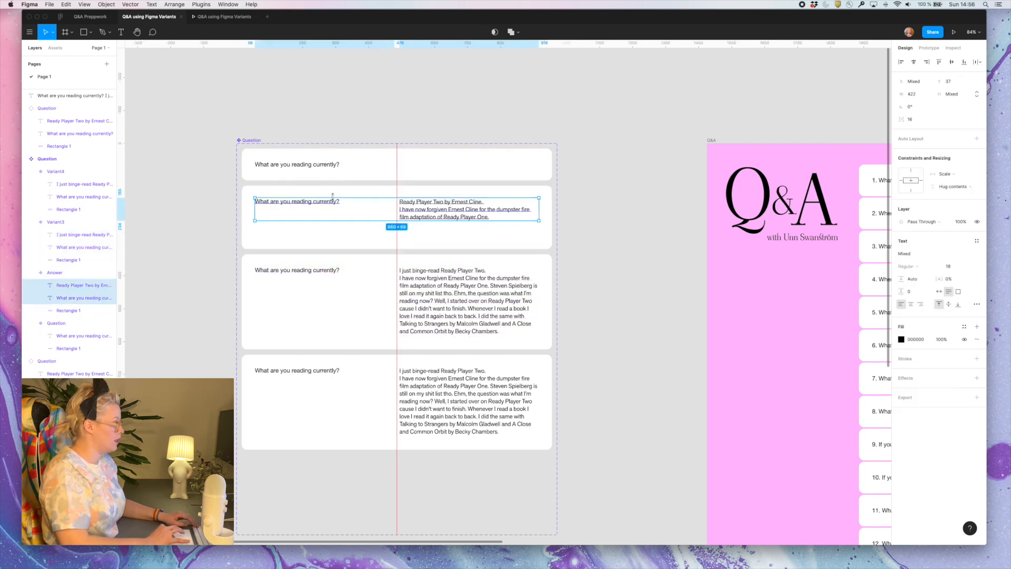
click(367, 193)
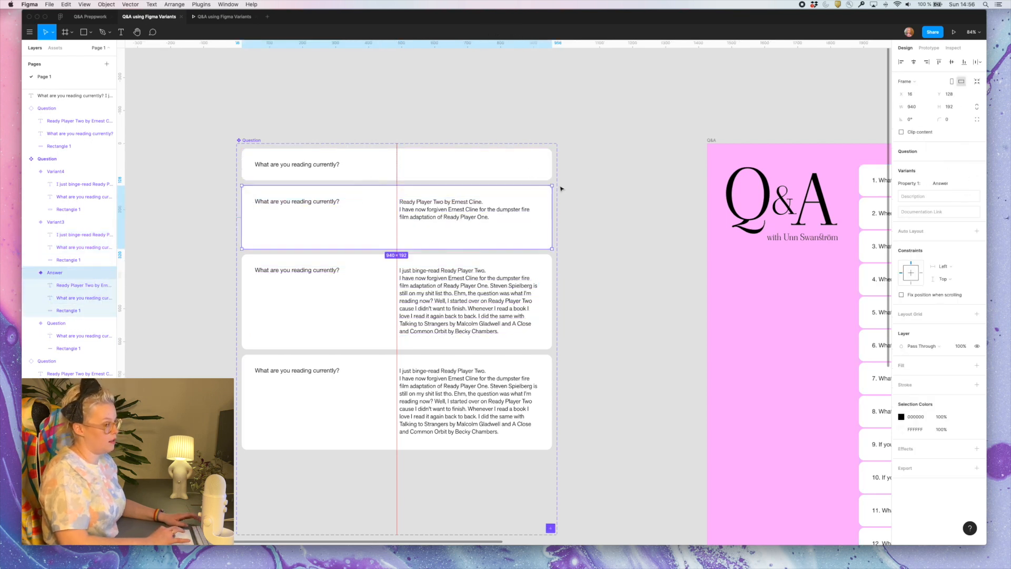
click(478, 212)
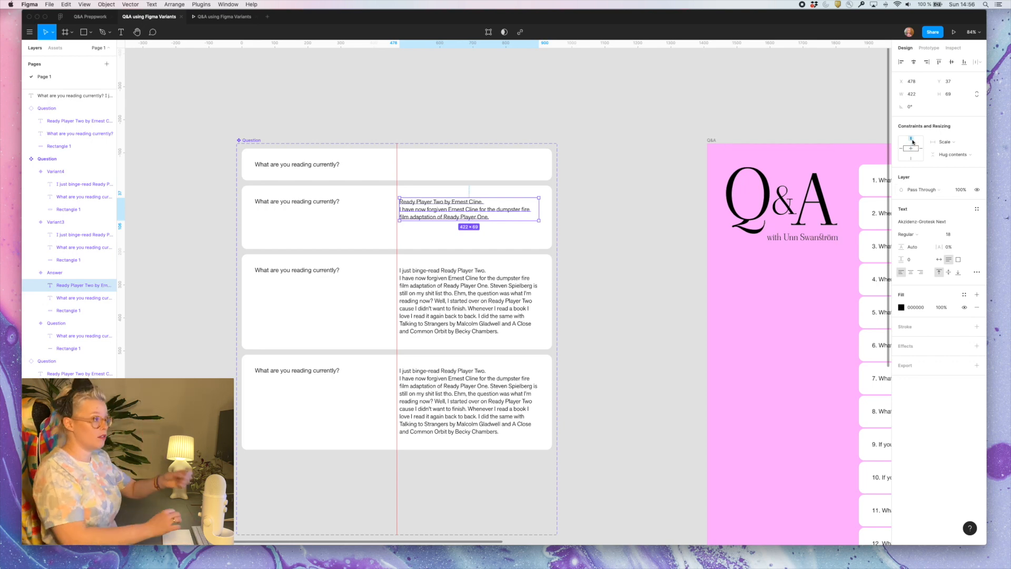
click(309, 201)
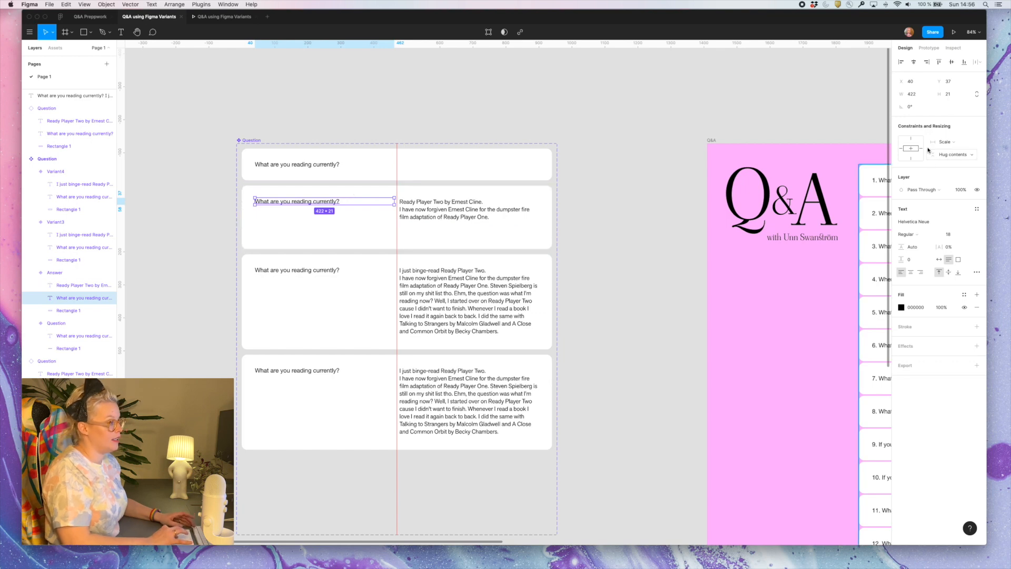
click(910, 139)
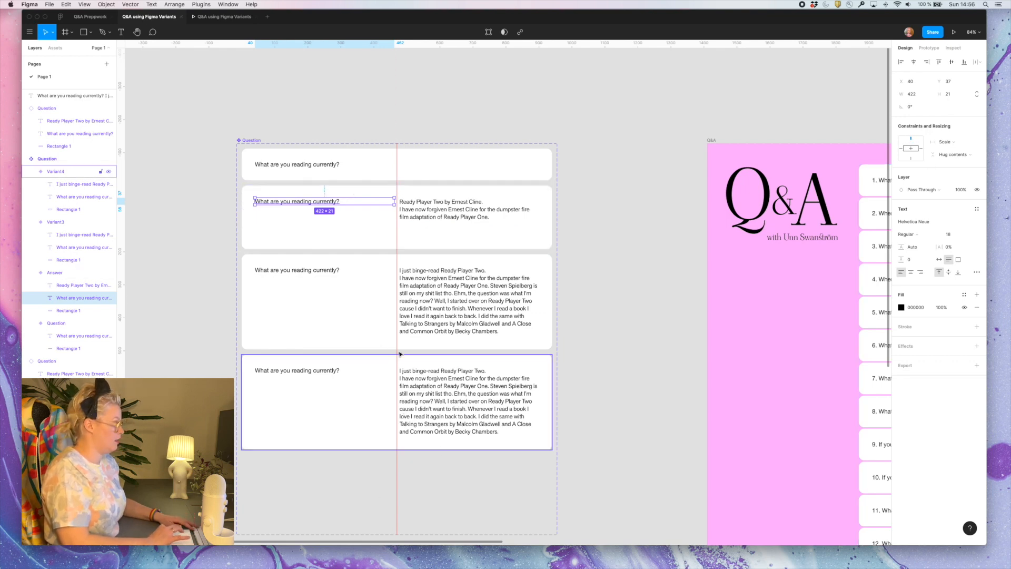
Stretch the fourth variant to about 462 high and draw a rectangle of about 454 × 255 beneath its answer text
click(359, 418)
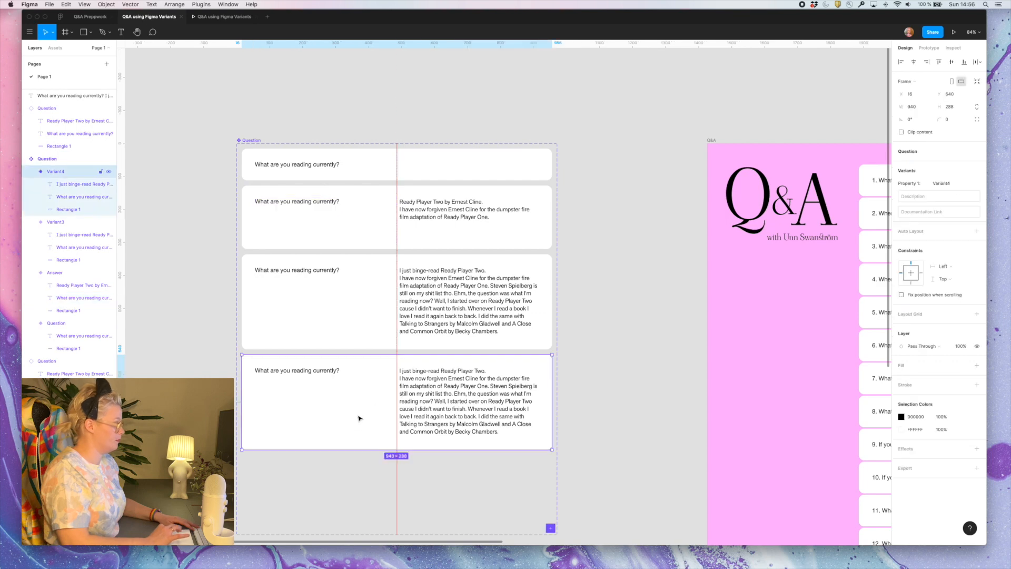
drag(343, 451, 361, 507)
key(r)
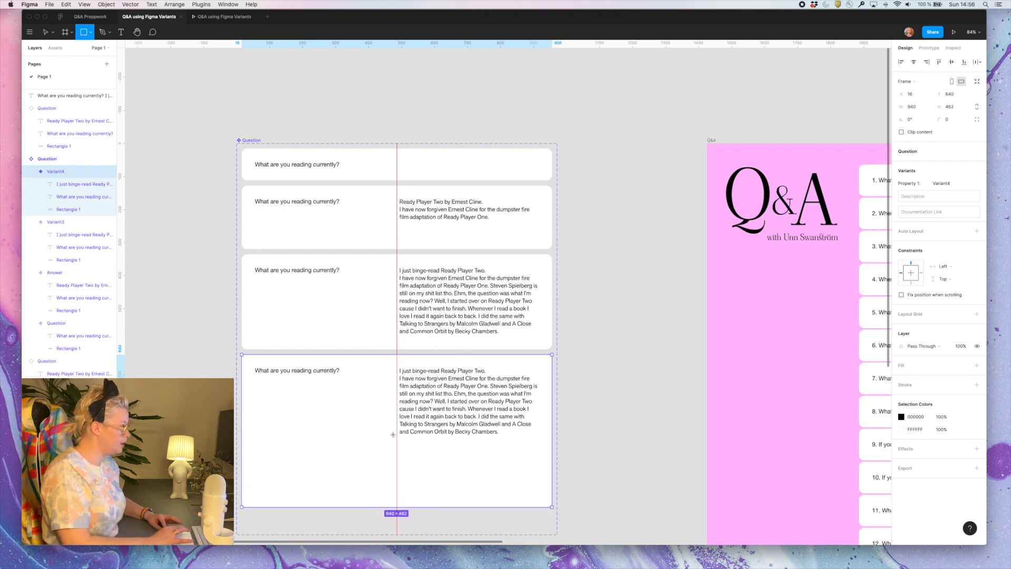
mouse_move(397, 443)
mouse_down()
mouse_move(481, 487)
mouse_move(544, 504)
mouse_move(539, 515)
mouse_up()
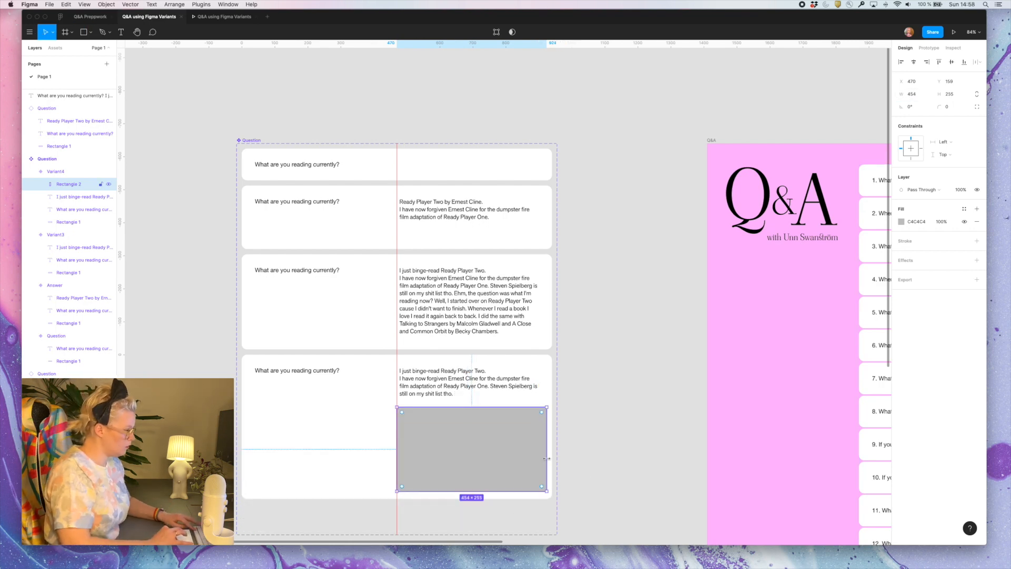
Round the corners of the new rectangle in the fourth variant to a radius of 16
key(alt)
scroll(552, 458, up, 5)
scroll(552, 458, down, 4)
click(431, 320)
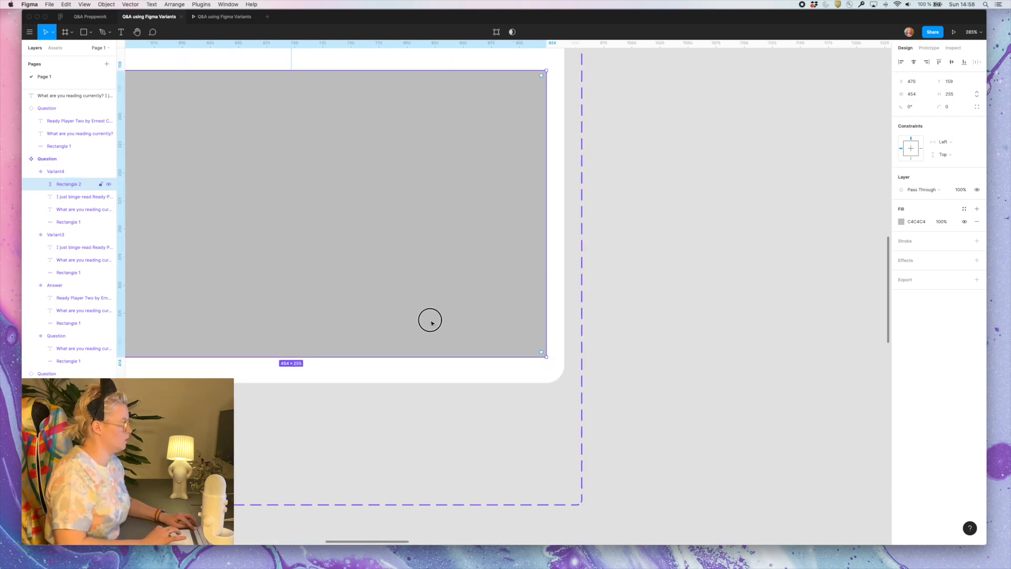
key(alt)
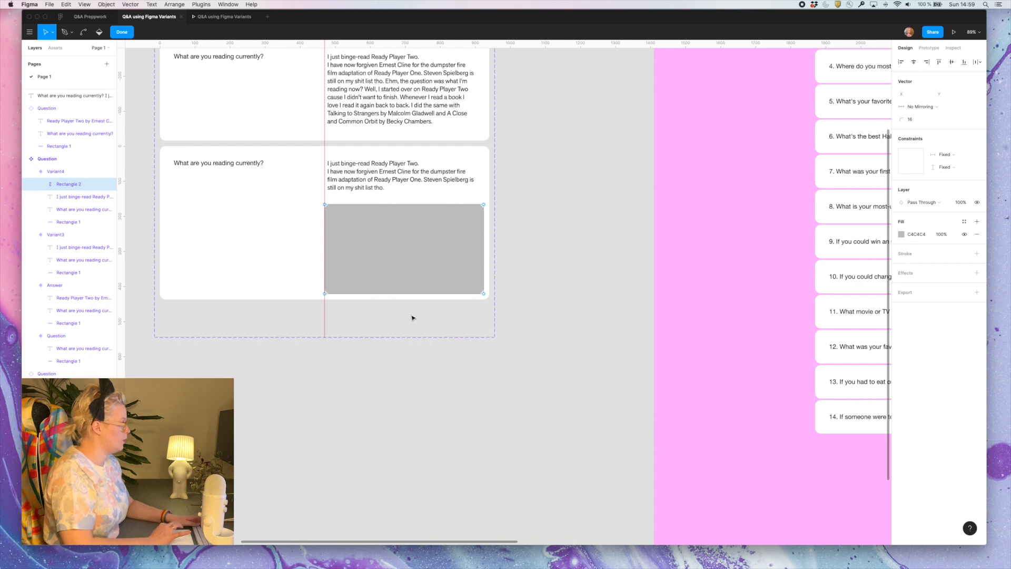
key(Escape)
key(Escape)
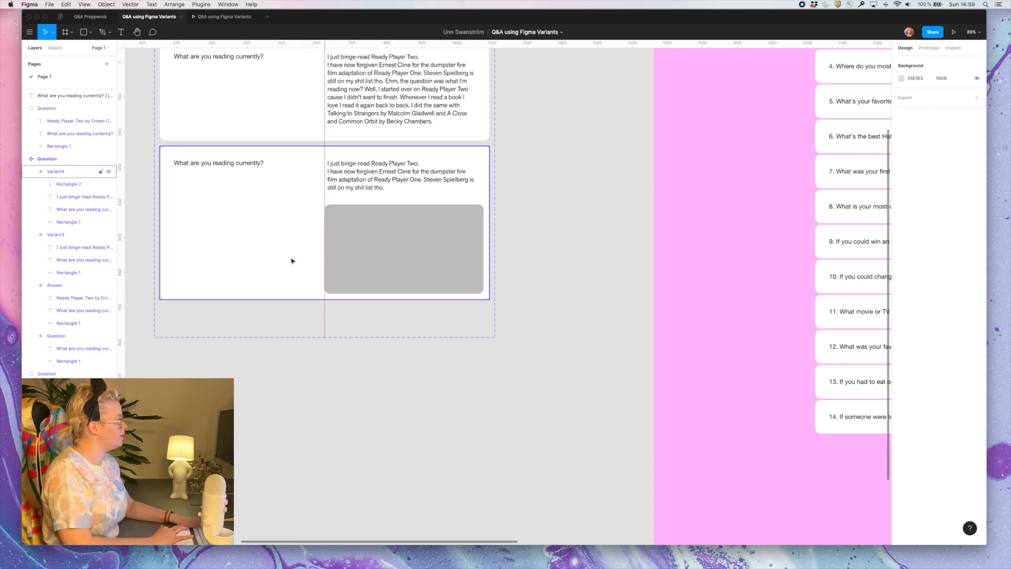
Constrain the grey rectangle to the bottom edge and reduce the fourth variant's height to about 421
scroll(389, 219, left, 4)
click(468, 247)
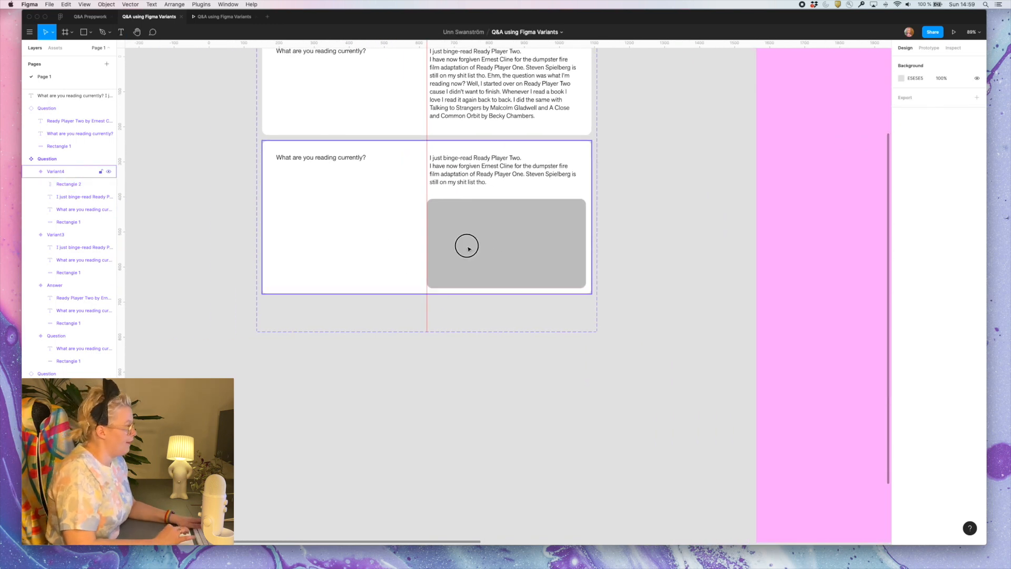
click(469, 248)
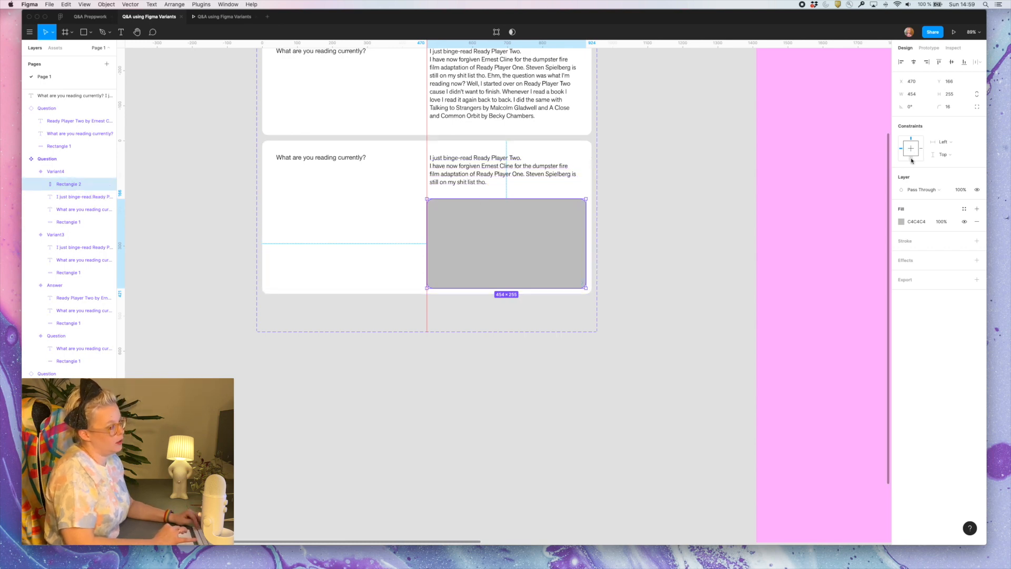
key(alt)
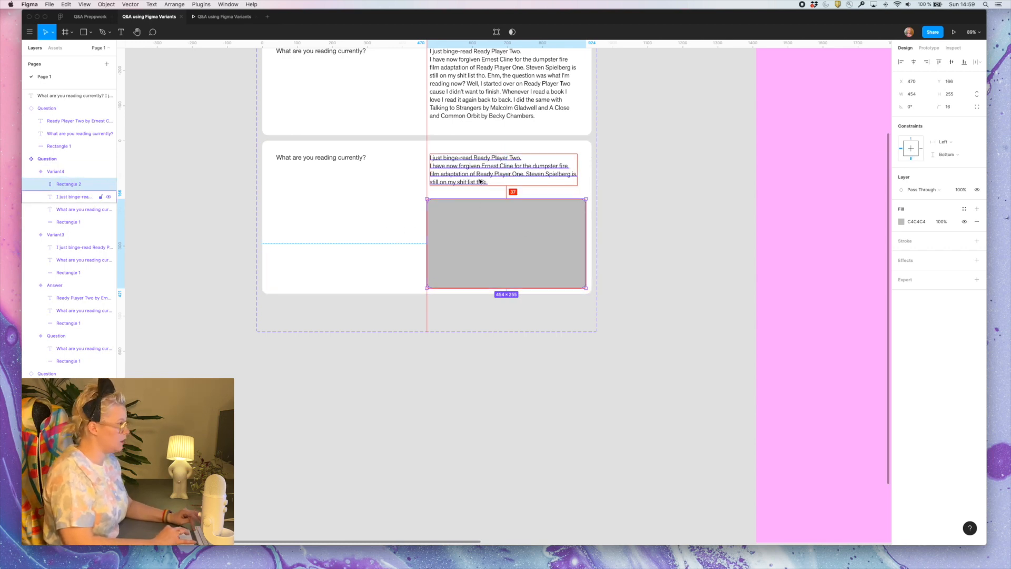
click(406, 236)
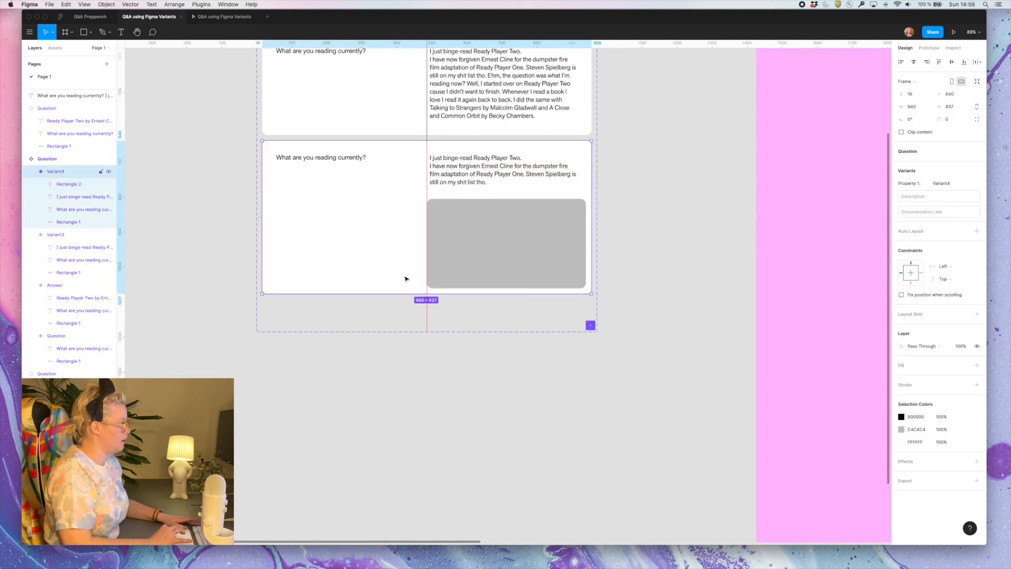
drag(405, 292, 406, 285)
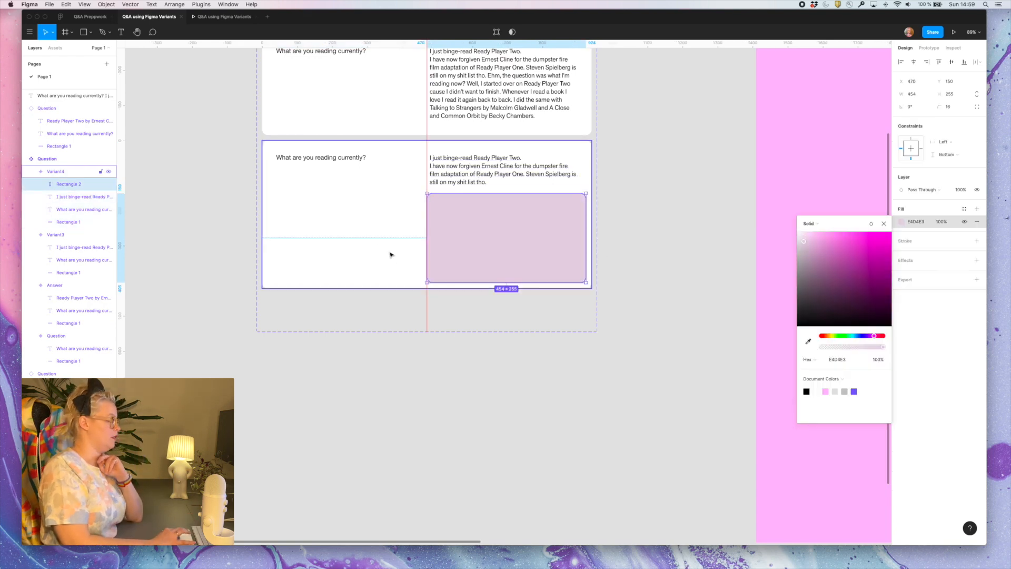
Fill the fourth variant's rectangle with E4D4E3 and add a fifth variant containing two such rectangles side by side, each 450 × 253
click(391, 255)
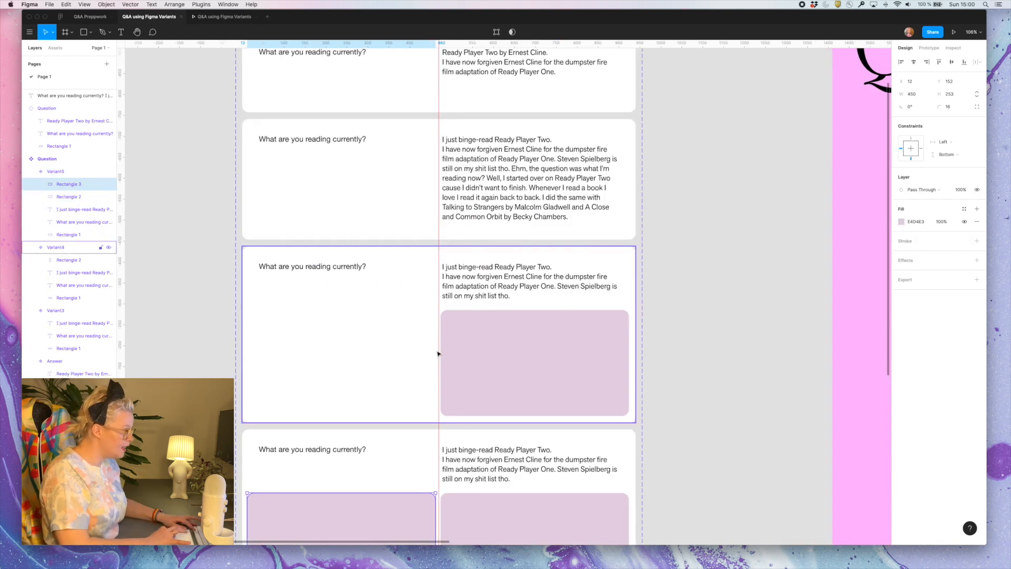
scroll(440, 353, down, 5)
scroll(440, 353, left, 1)
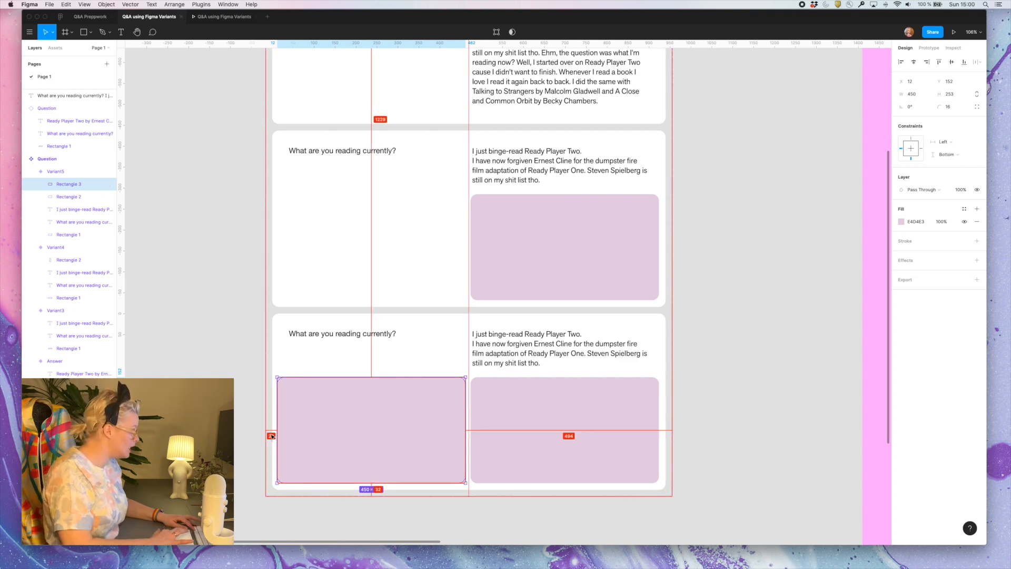
Move the rectangle under the question in the fifth variant to X 16 and inspect its spacing
scroll(280, 433, up, 10)
key(Right)
key(Right)
key(Right)
key(Right)
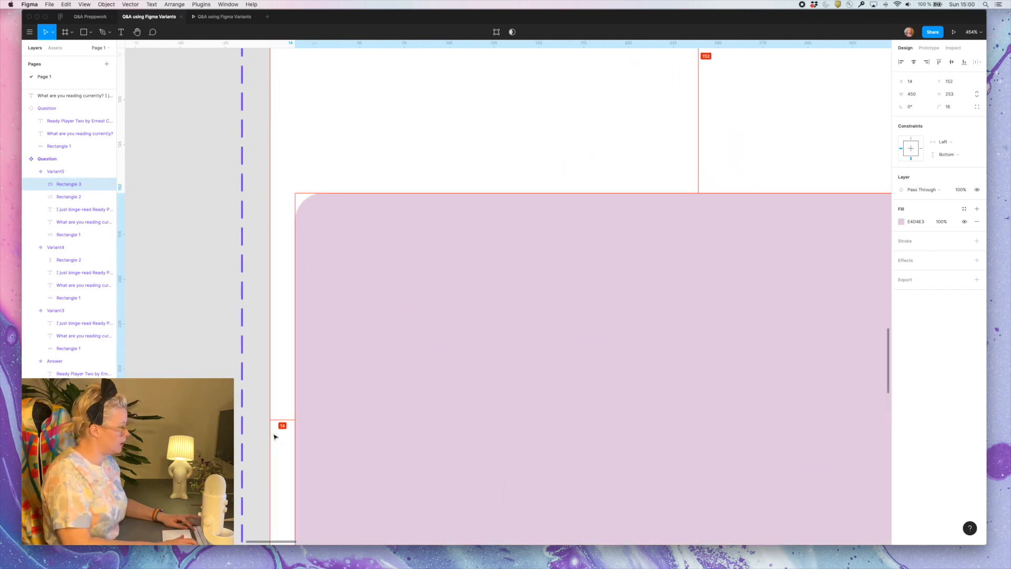
scroll(277, 426, down, 10)
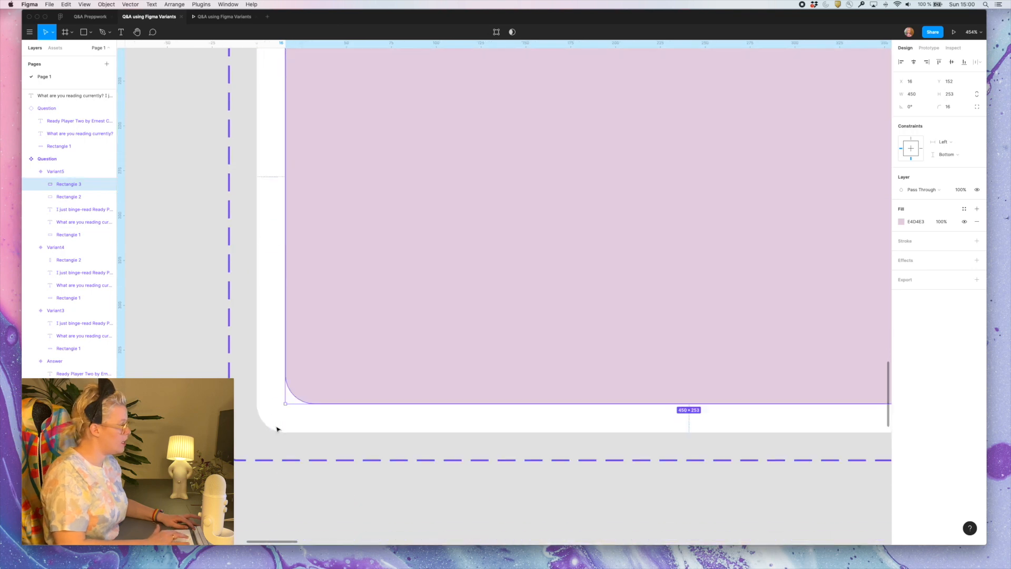
scroll(535, 353, right, 10)
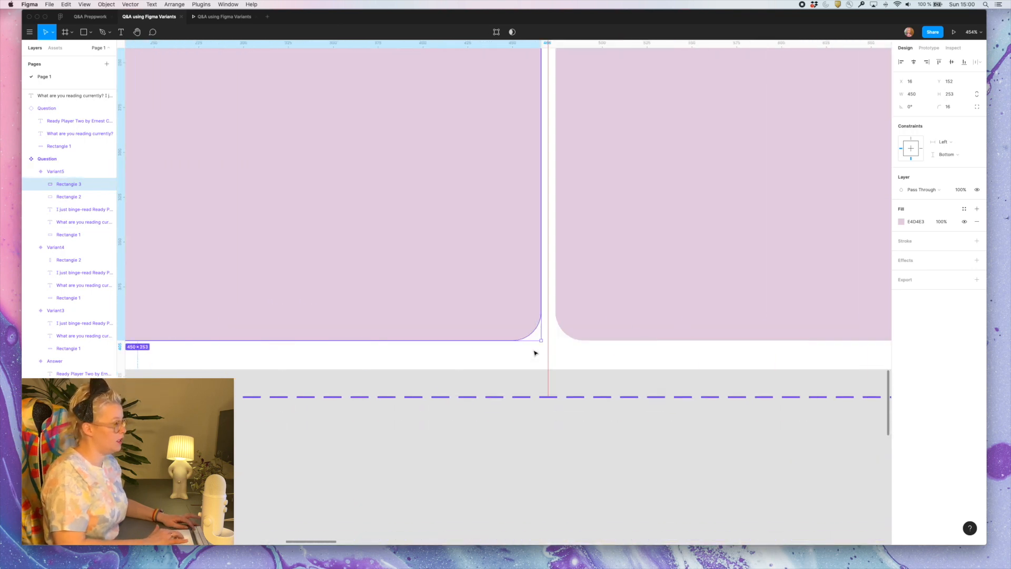
key(alt)
scroll(593, 231, down, 10)
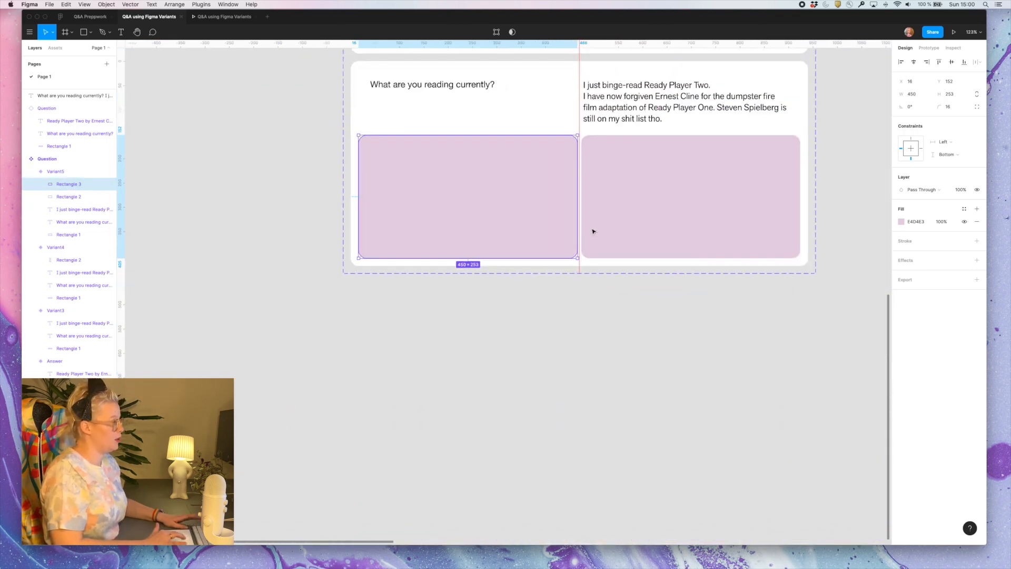
click(574, 430)
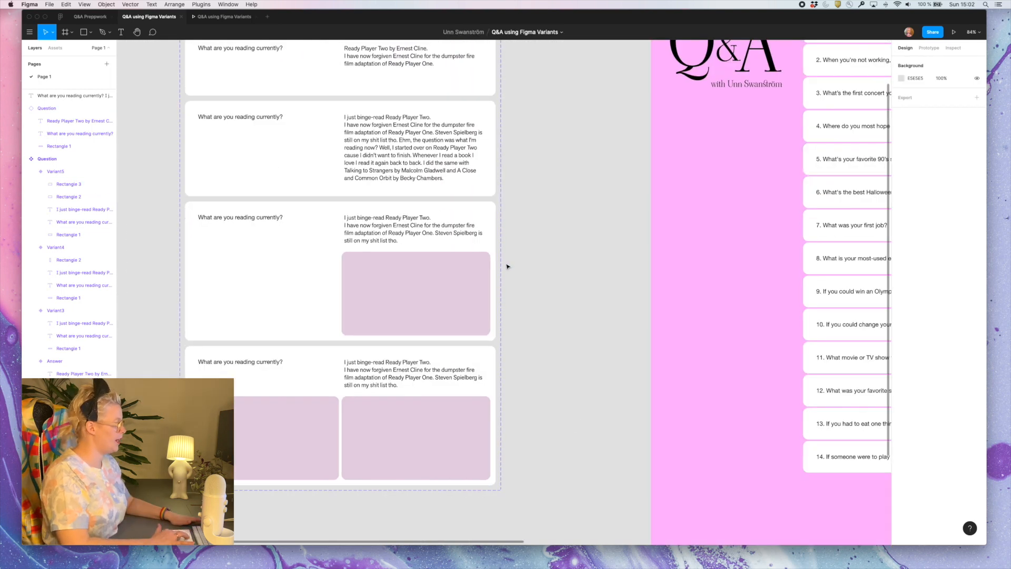
Review the variant names of the third, fourth and fifth cards in the Question component set
scroll(508, 266, down, 3)
scroll(392, 143, up, 3)
scroll(391, 143, down, 1)
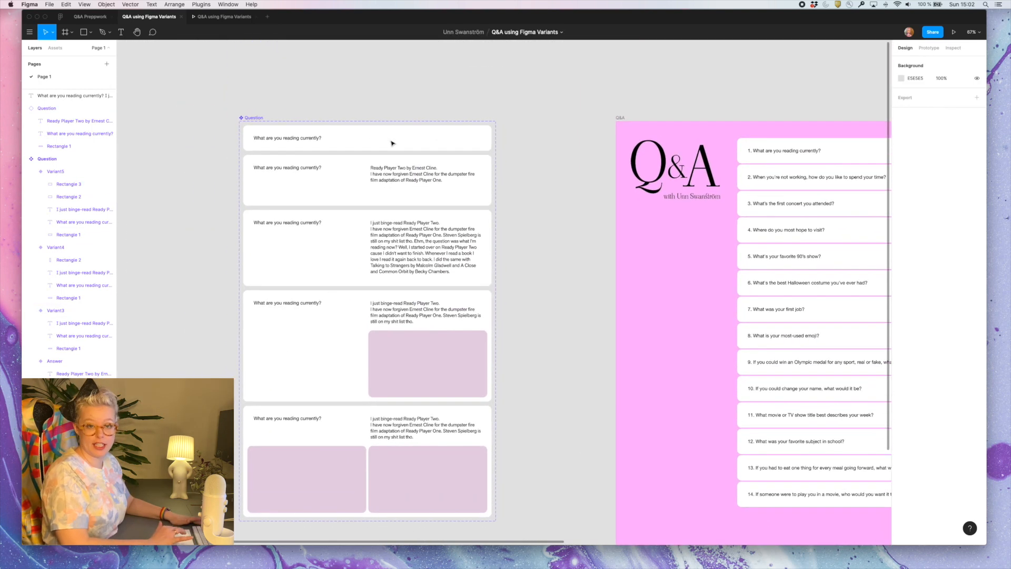
click(358, 272)
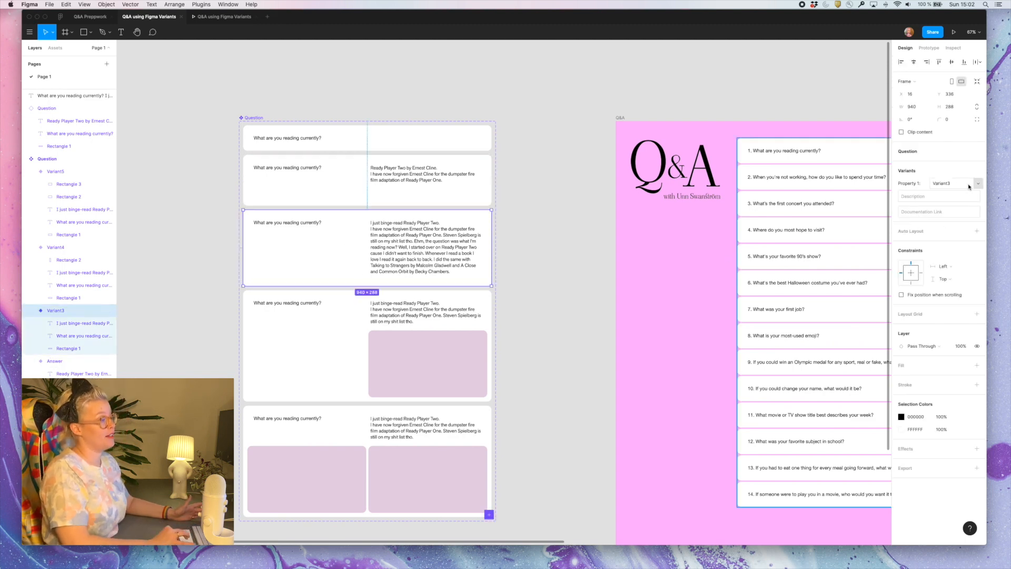
click(457, 343)
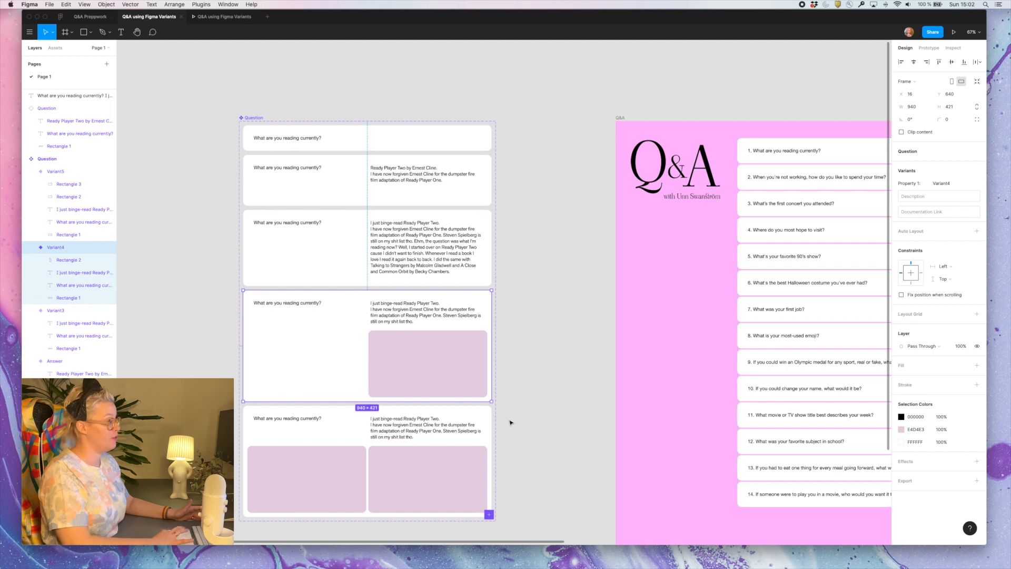
click(456, 435)
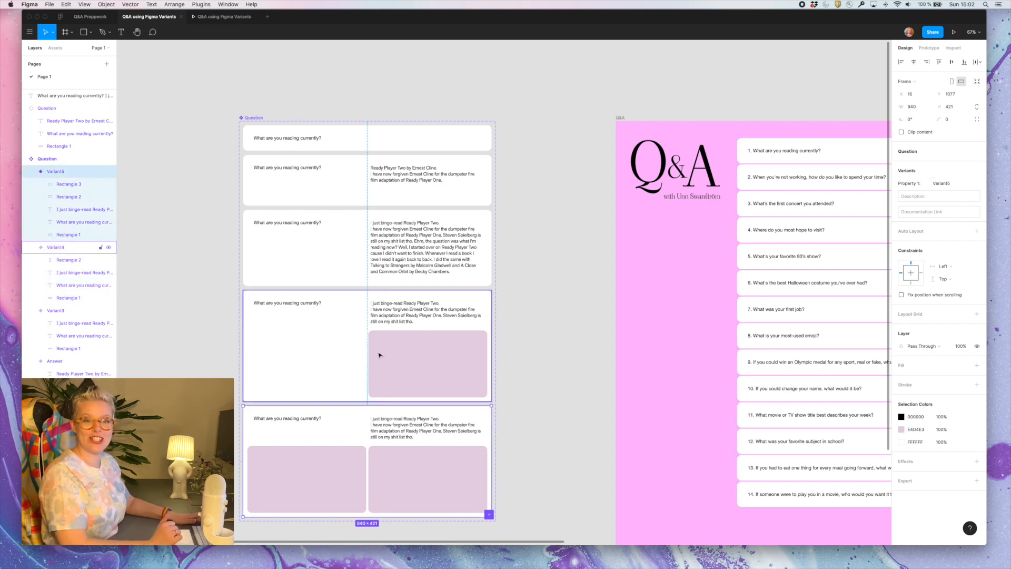
Rename the third variant's Property 1 value to Long answer
click(315, 272)
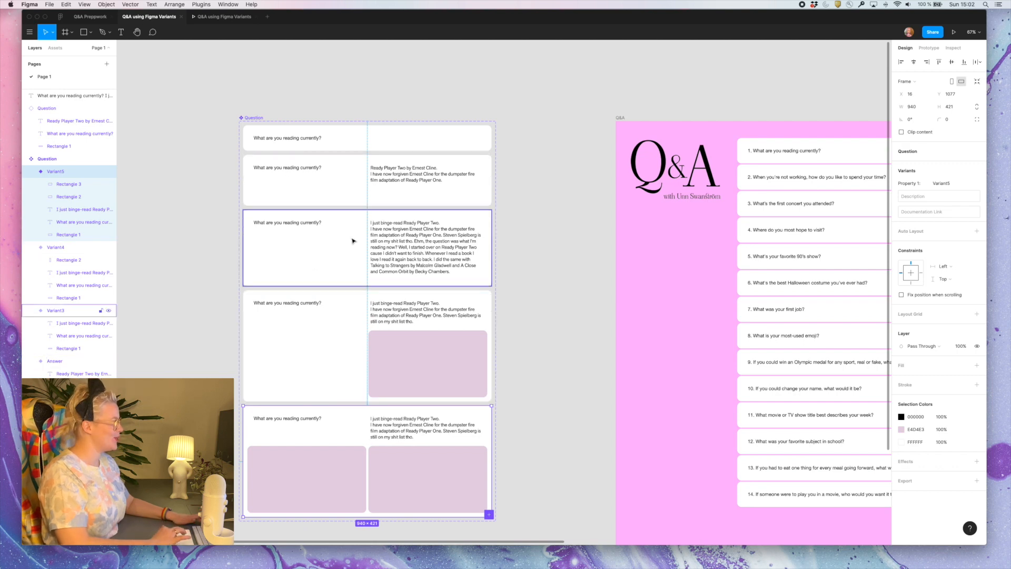
click(956, 189)
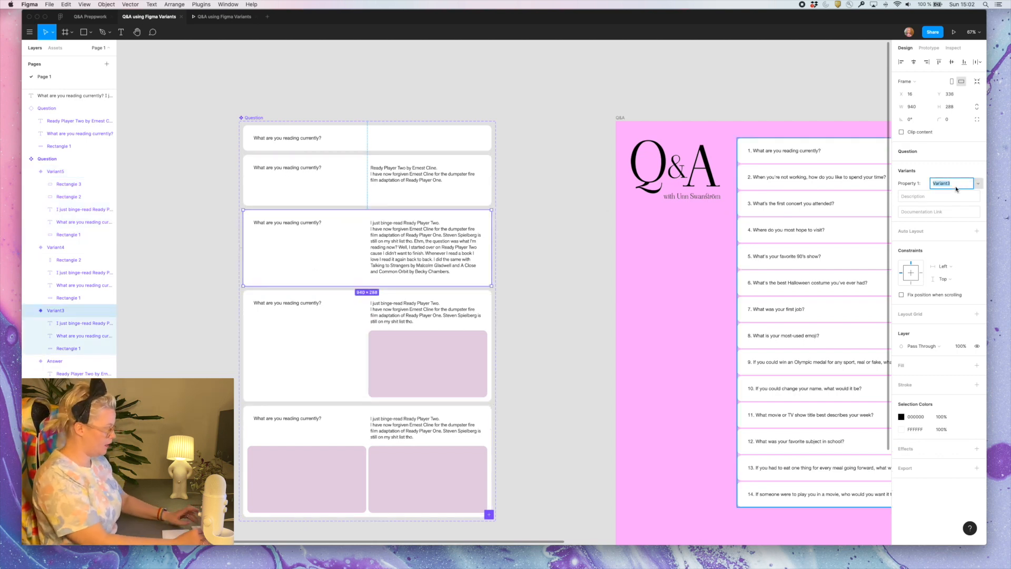
text(Answer)
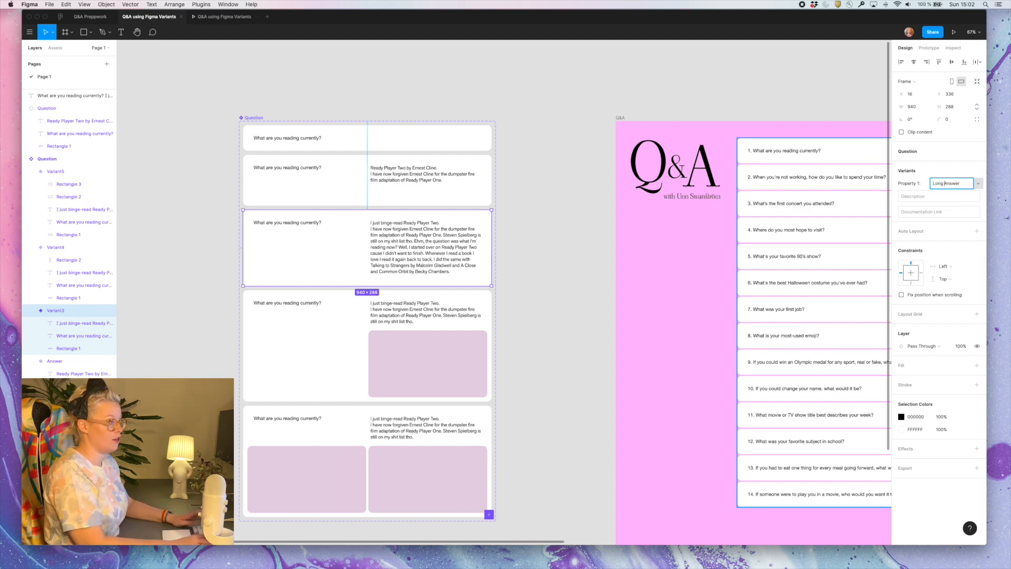
Rename the fourth variant's Property 1 value to Image answer
text(Im)
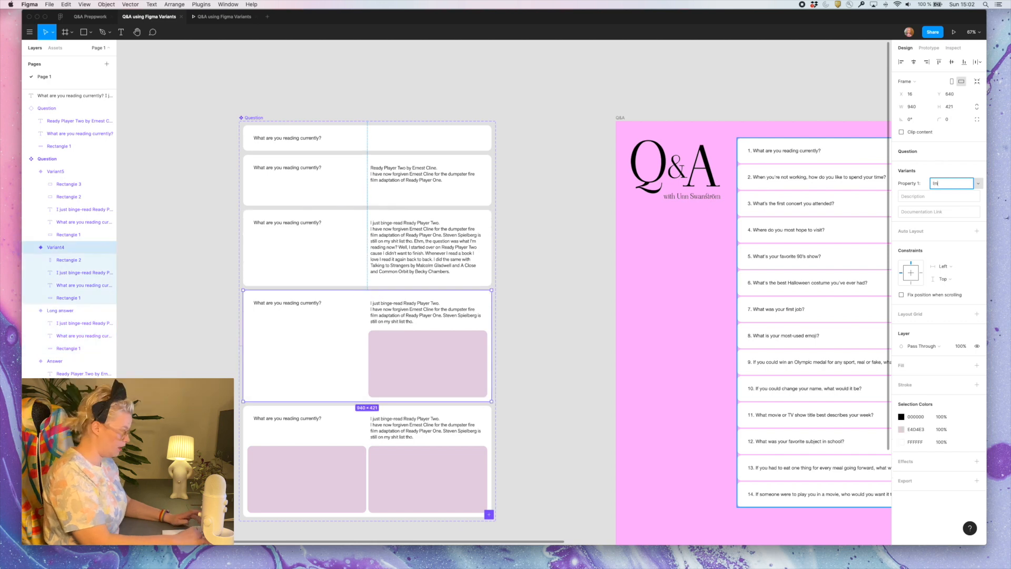
text(age answe)
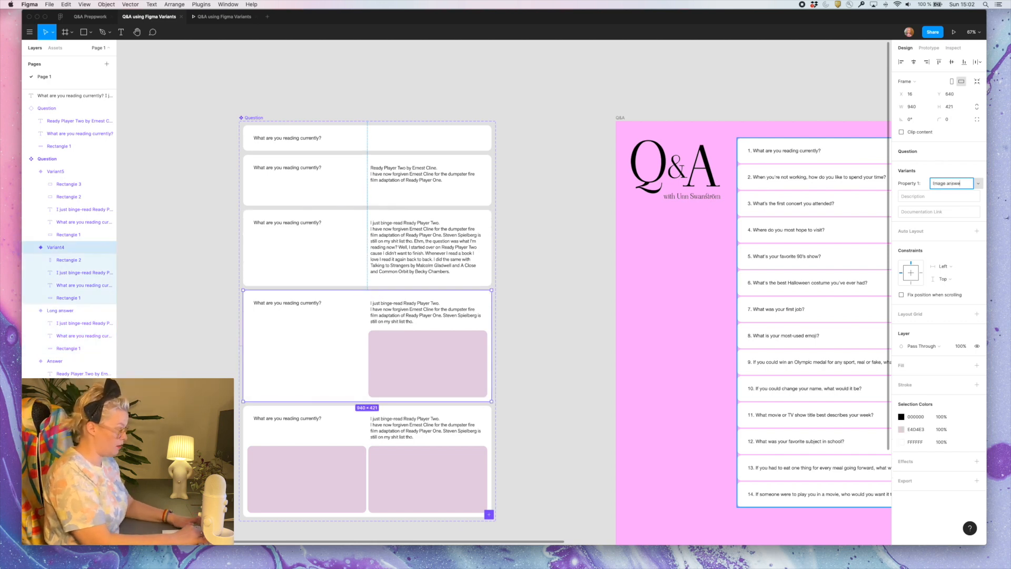
text(r)
key(Return)
Rename the fifth variant's Property 1 value to 2 image answer
click(412, 454)
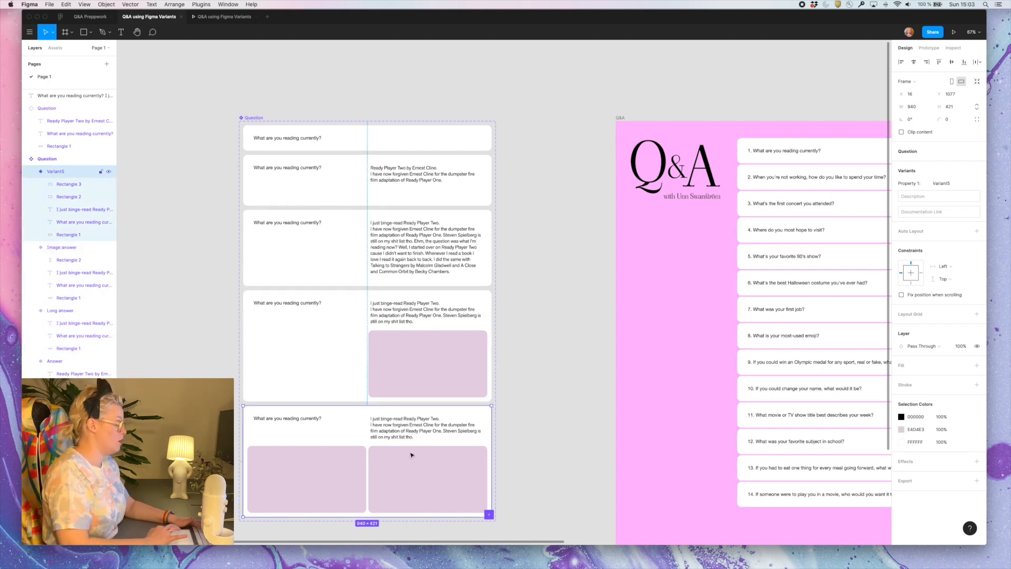
click(943, 183)
text(2 image answer)
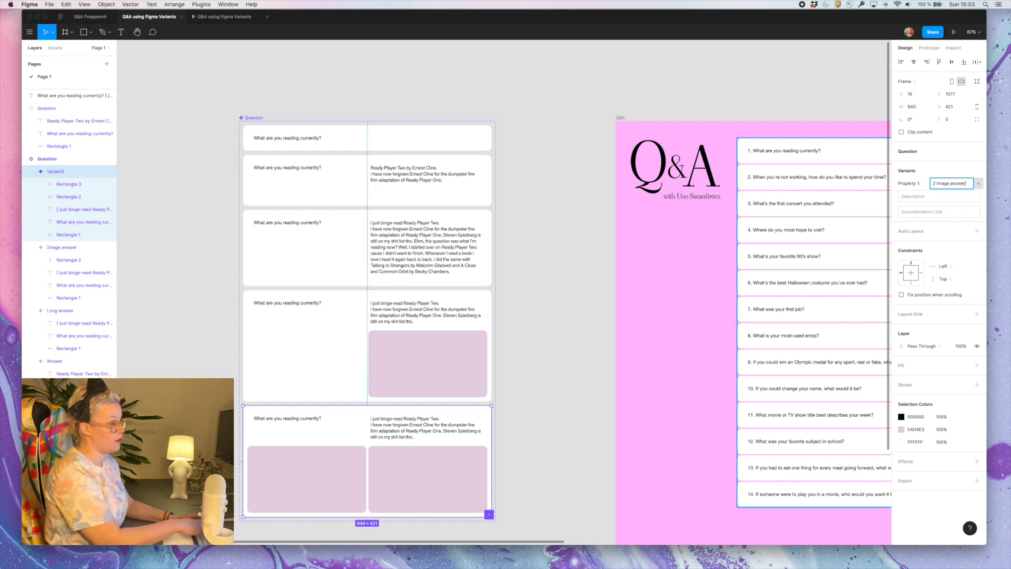
key(Return)
Review the list of Property 1 values available for the fifth variant, then clear the selection
scroll(345, 260, right, 3)
scroll(345, 260, down, 1)
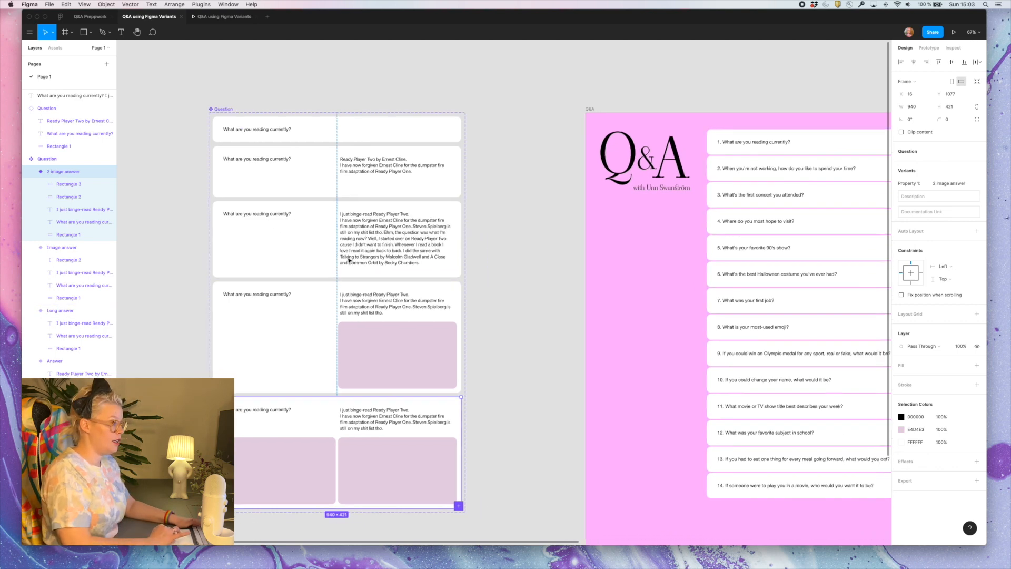
click(978, 184)
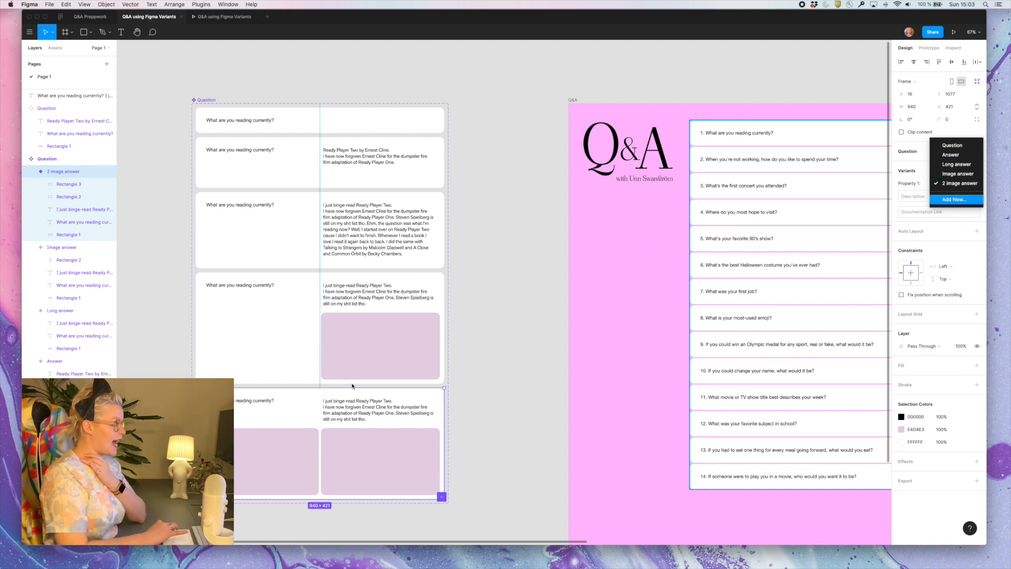
click(466, 385)
click(533, 381)
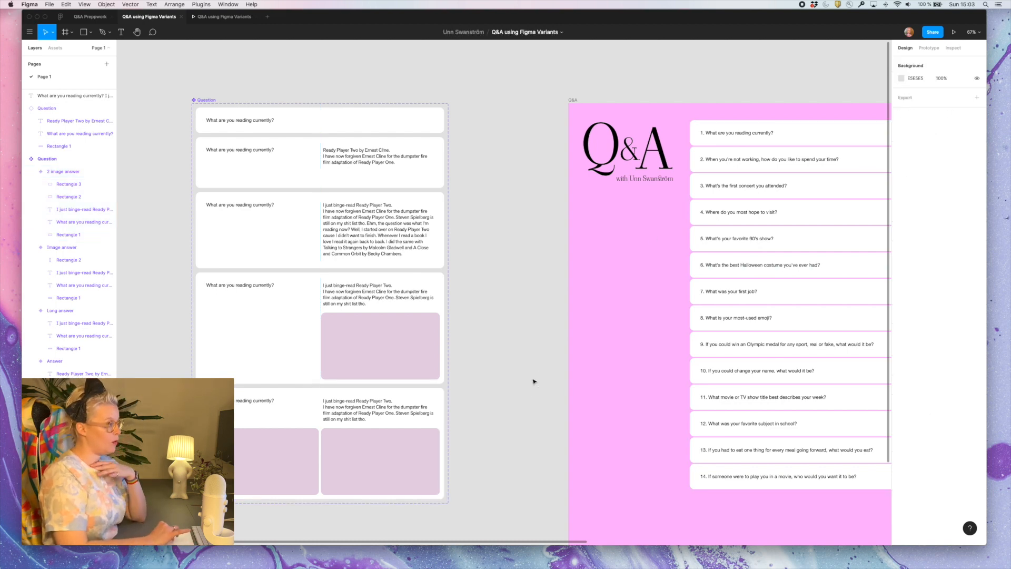
scroll(578, 368, right, 5)
click(613, 352)
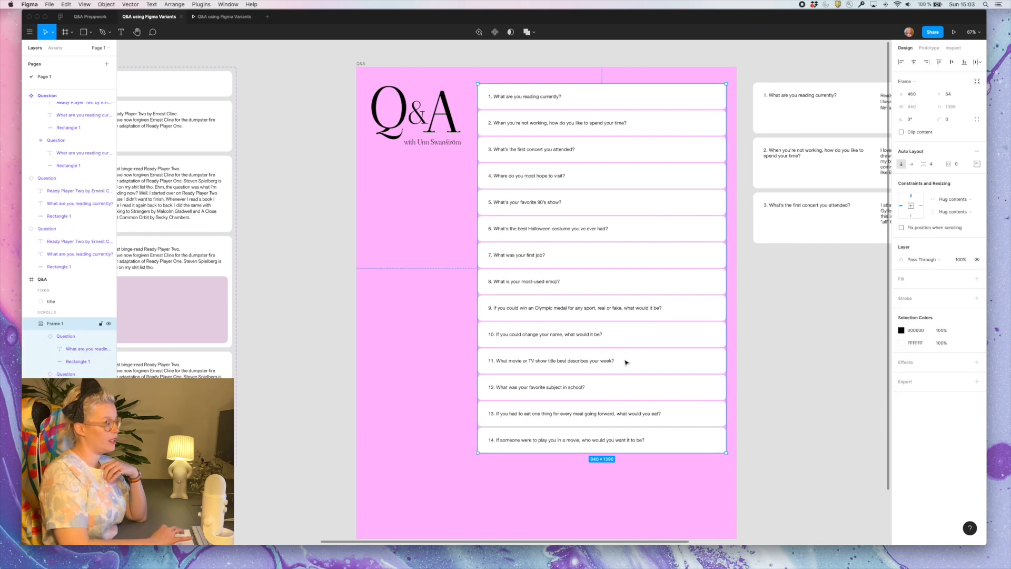
click(271, 243)
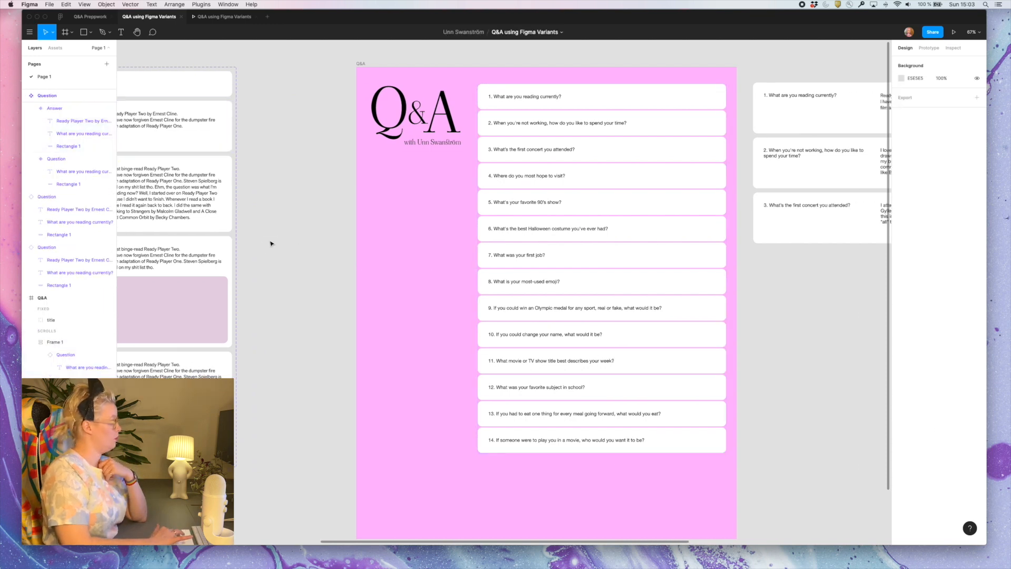
scroll(199, 108, left, 8)
Rename the Question component set's variant property from Property 1 to Q&A Module
click(194, 91)
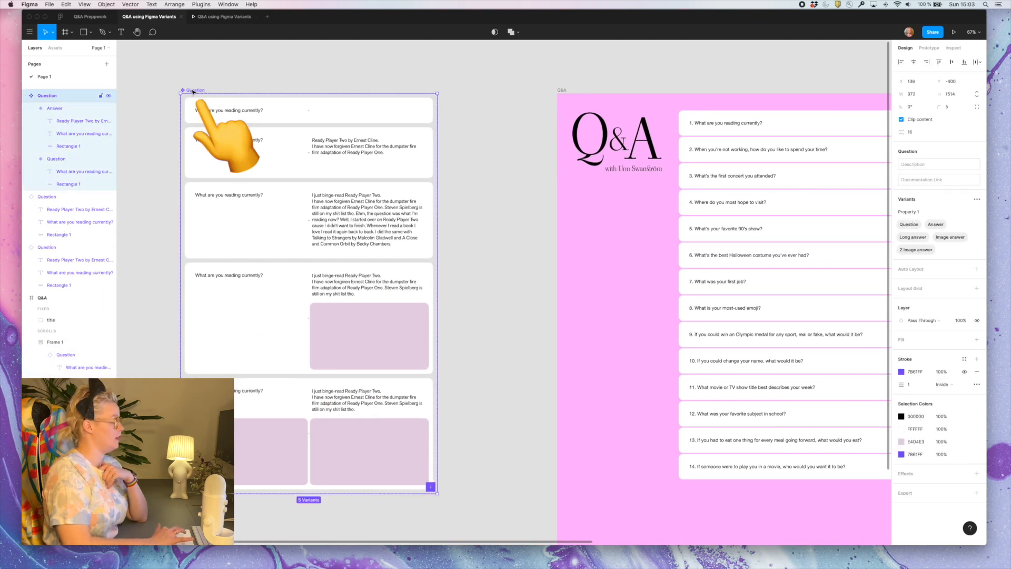
mouse_move(927, 250)
mouse_down()
mouse_move(918, 239)
mouse_move(930, 228)
mouse_move(930, 254)
mouse_up()
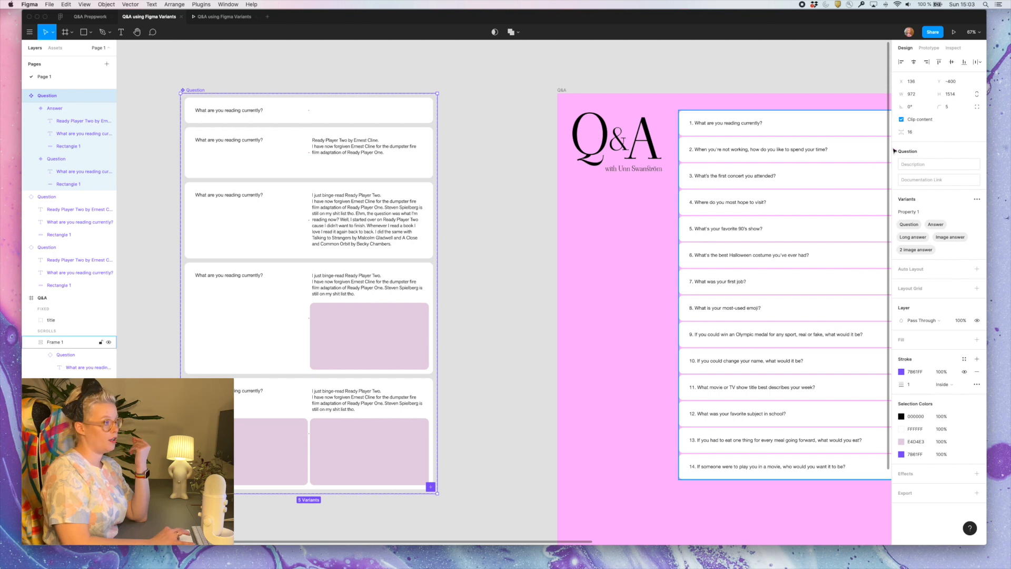
double_click(902, 212)
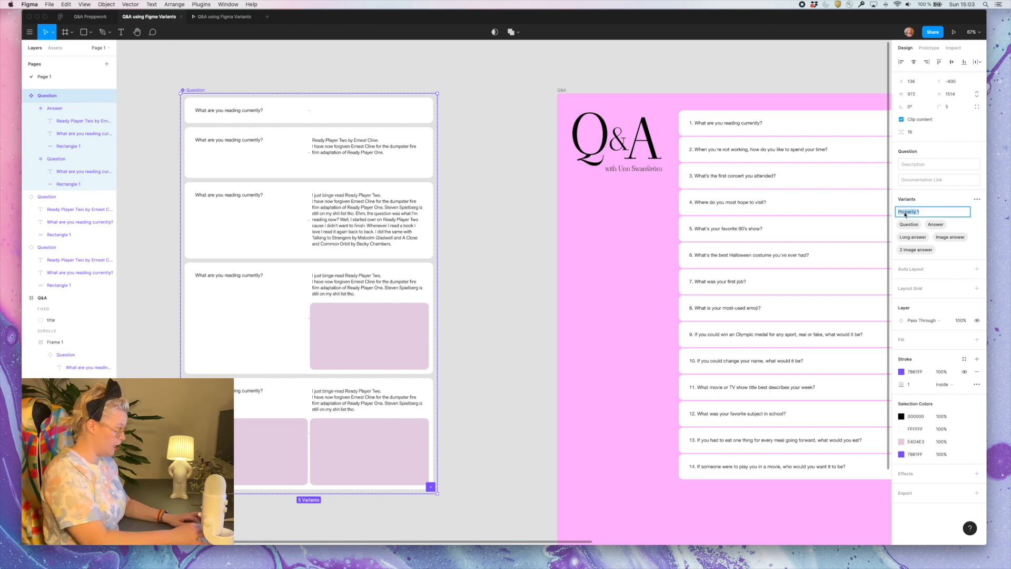
text(Q&A Modu)
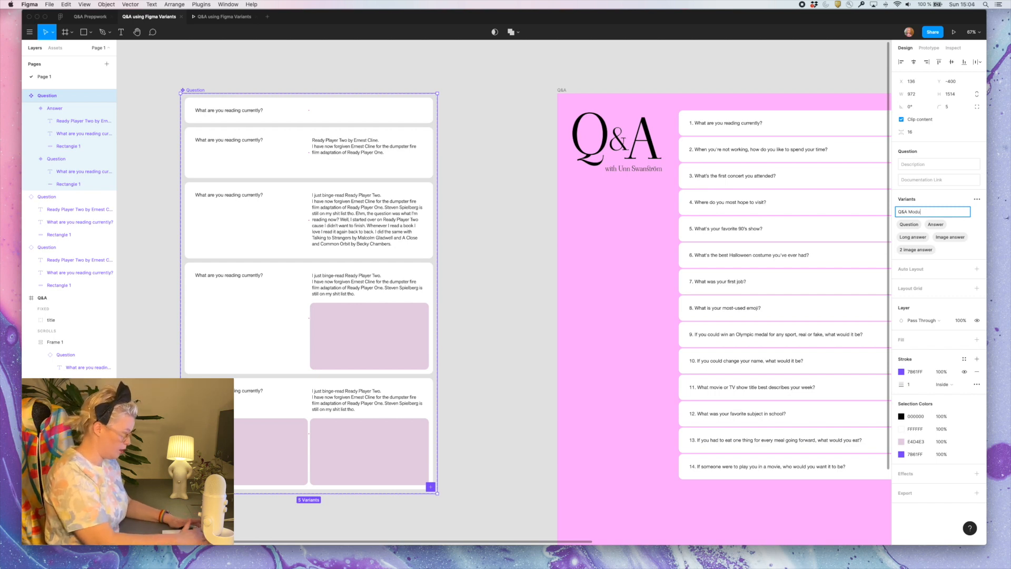
text(le)
key(Return)
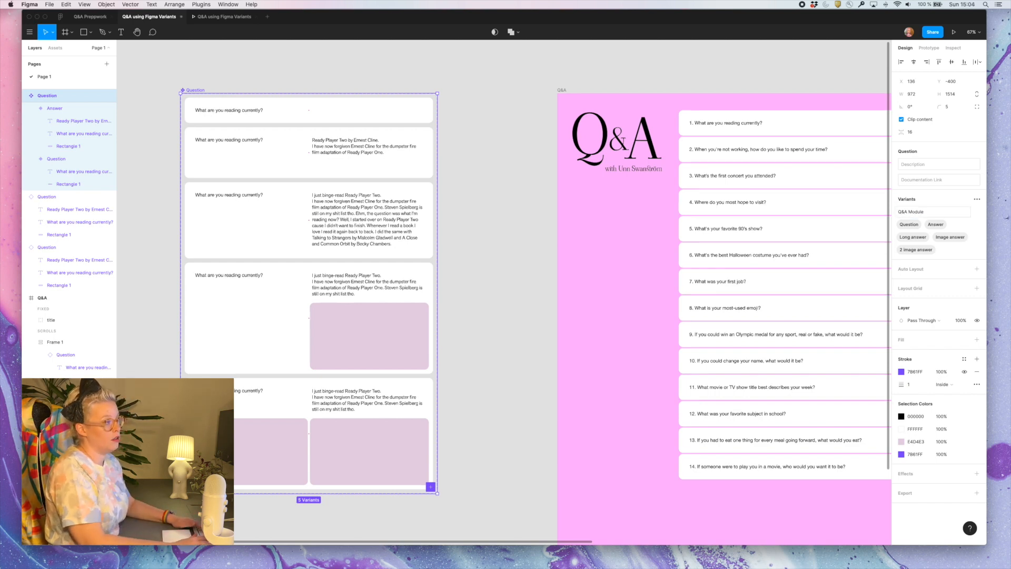
Inspect the Q&A Module value of each of the five variants in the Question component set
click(472, 217)
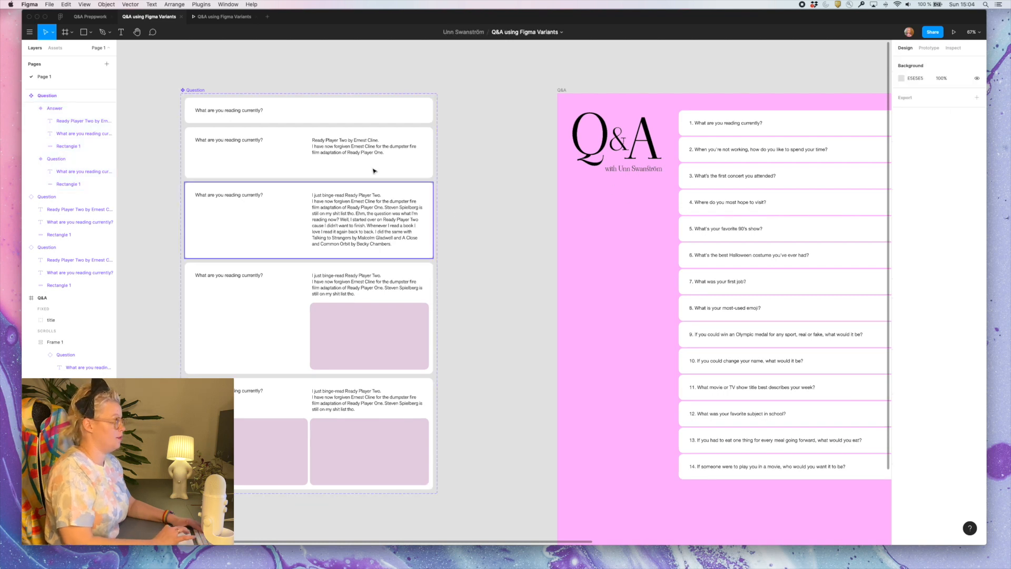
click(368, 113)
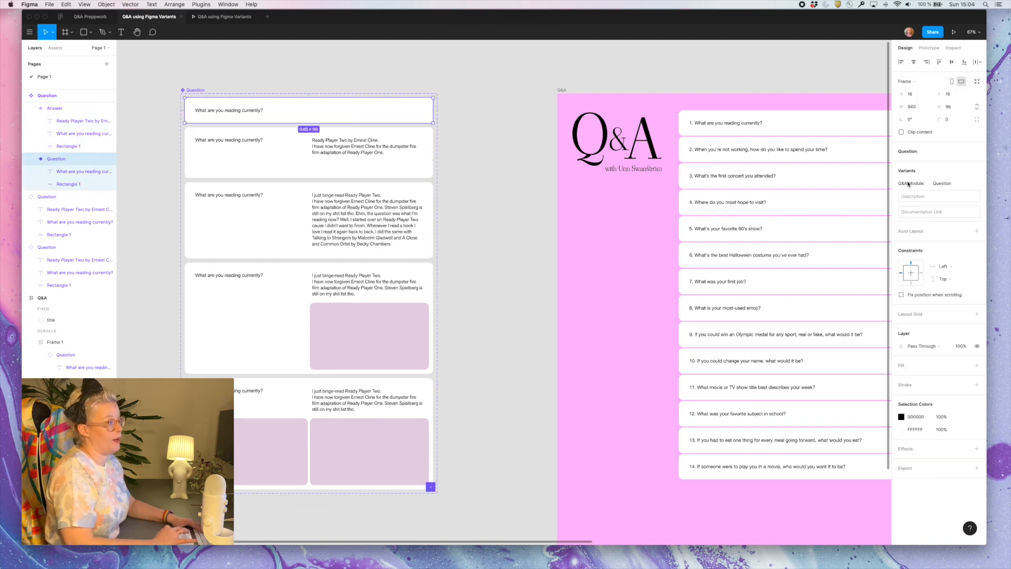
click(341, 137)
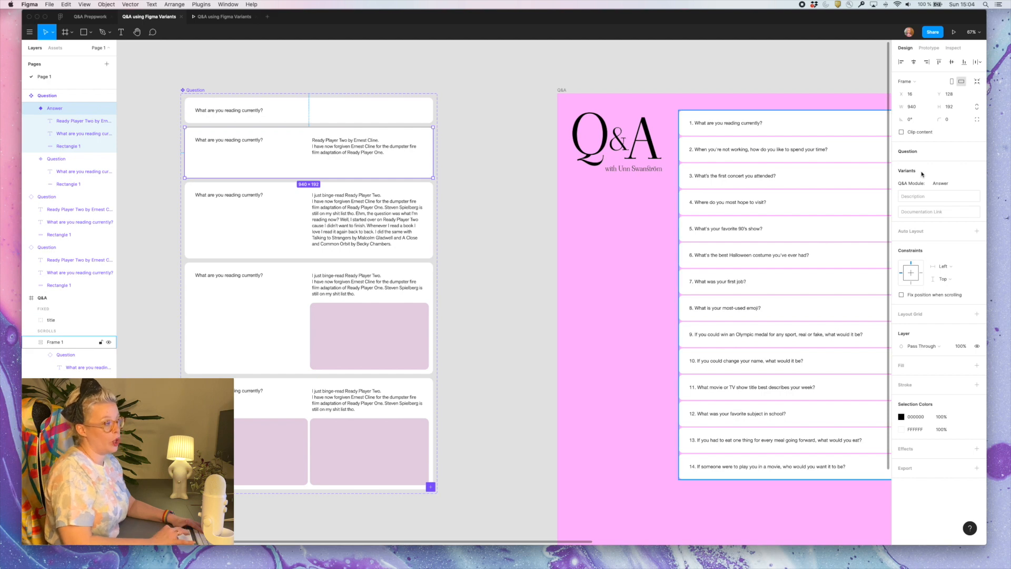
click(409, 206)
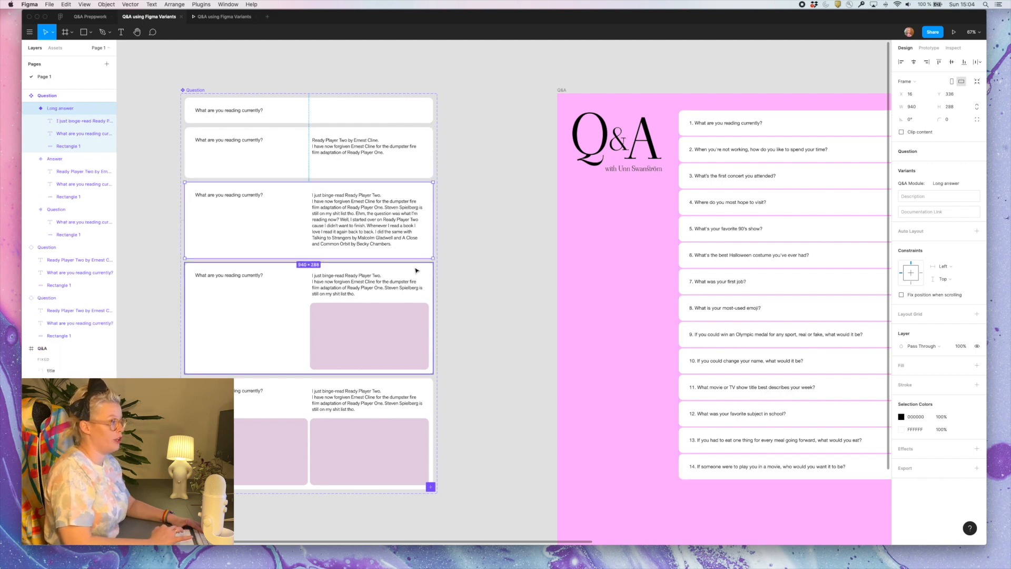
click(411, 288)
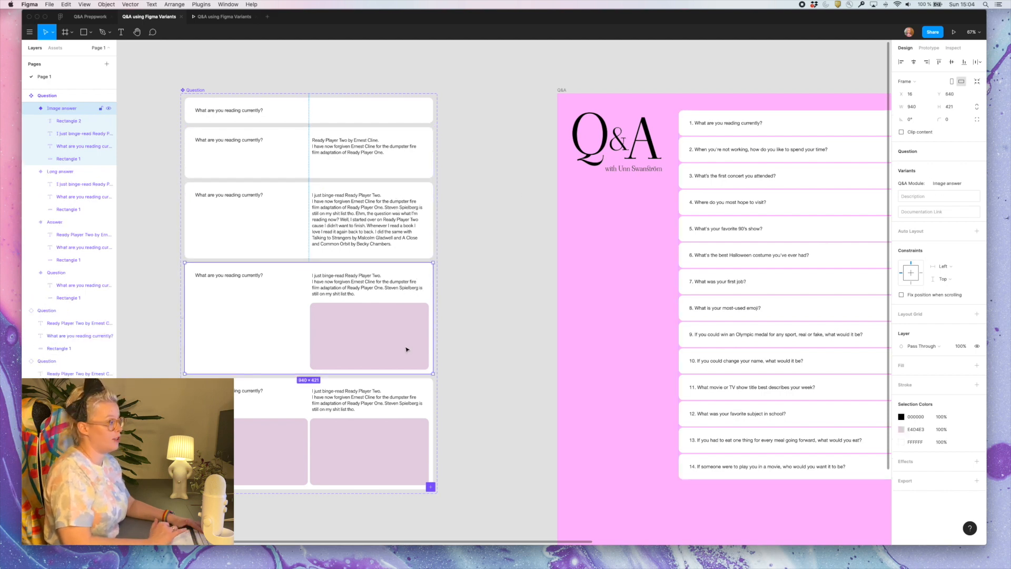
click(384, 420)
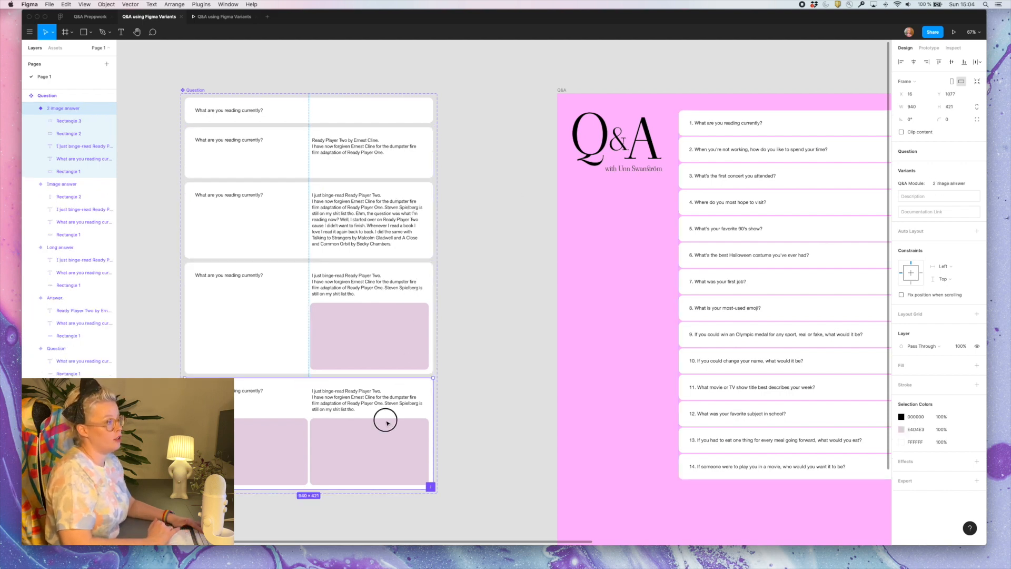
click(496, 412)
Duplicate the question 4 card below the third answer card and switch the copy's Q&A Module to Answer
scroll(492, 412, right, 10)
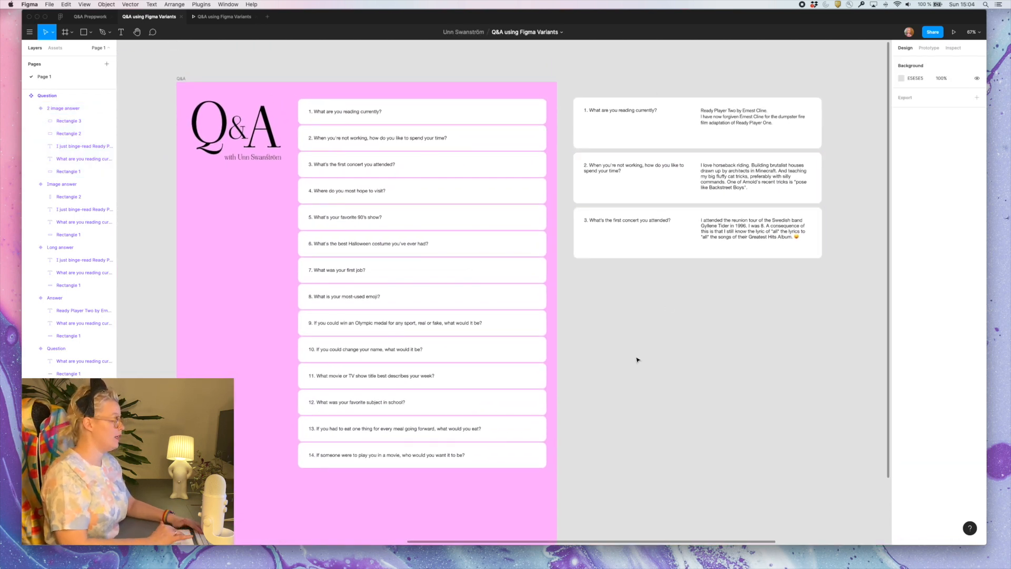
scroll(637, 360, right, 5)
click(279, 190)
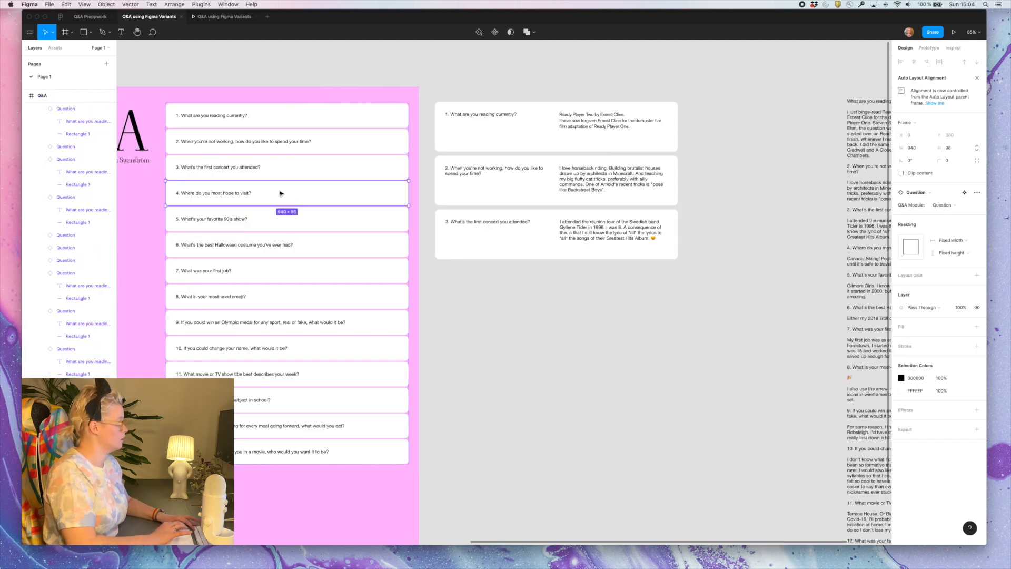
drag(282, 196, 552, 277)
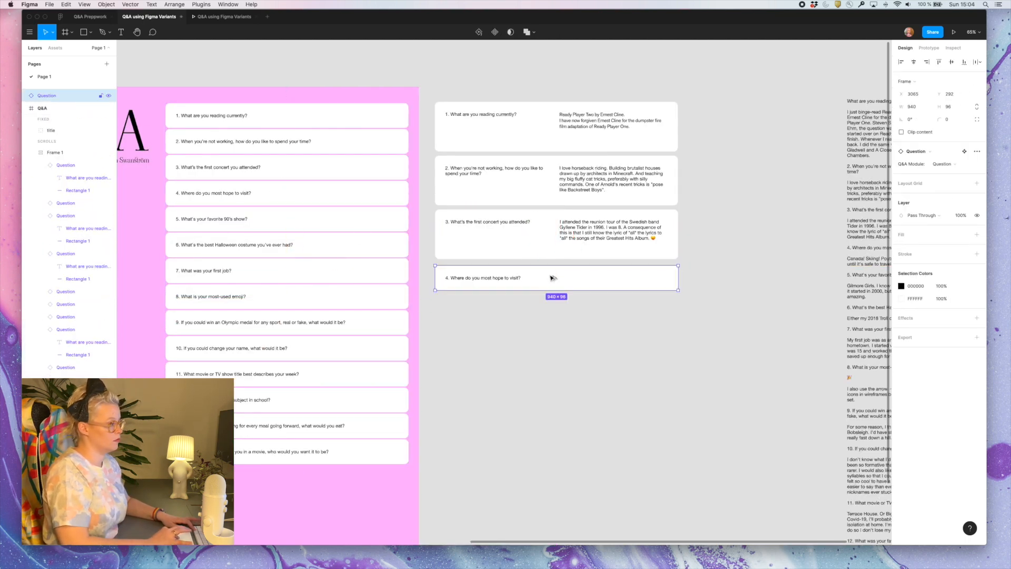
click(952, 165)
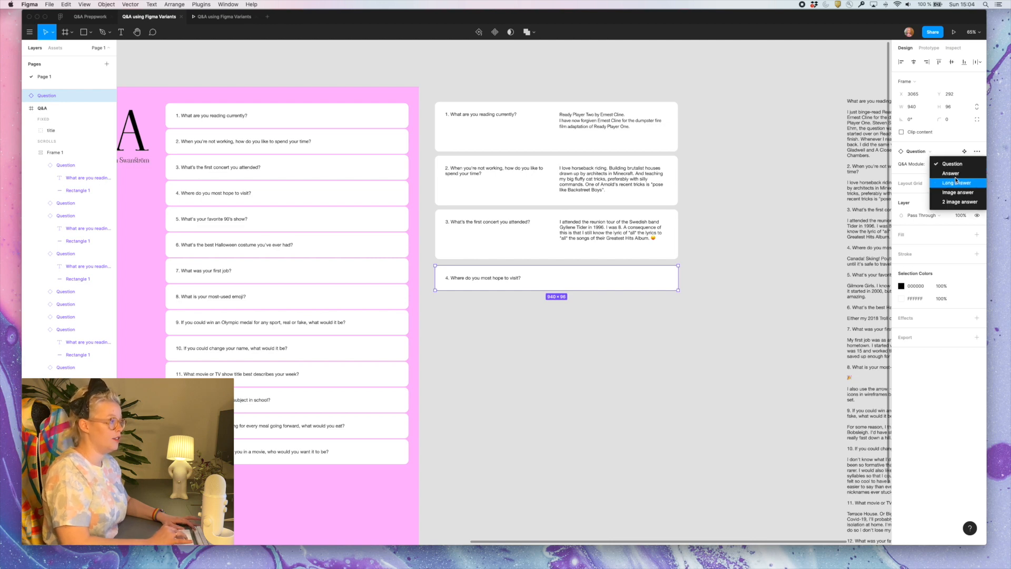
click(951, 173)
Replace the placeholder answer in card 4 with the notes' text "Canada! Skiing! Poutine! I've never been and can't wait until it's safe to travel again."
scroll(650, 339, right, 3)
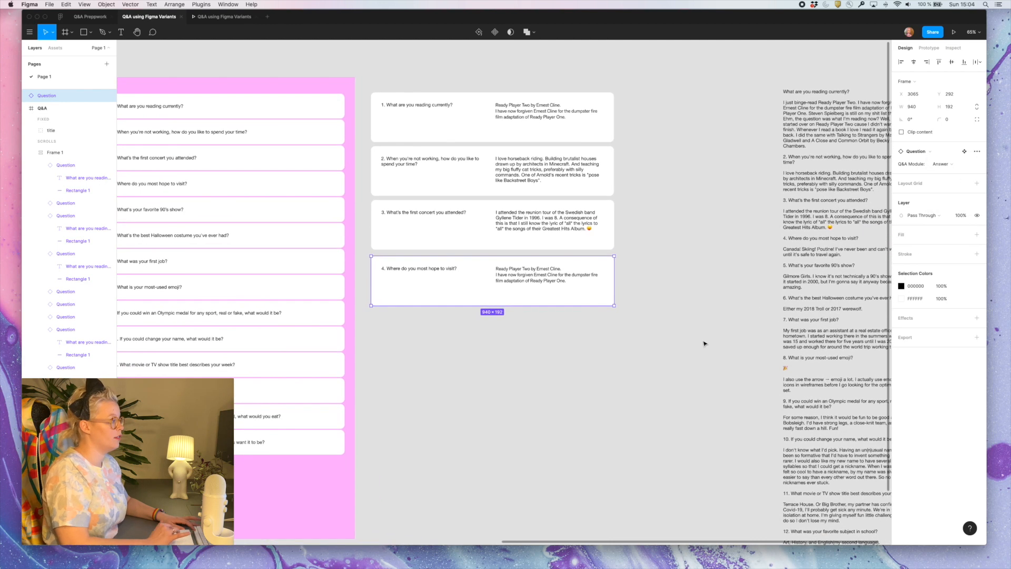
click(810, 256)
triple_click(809, 254)
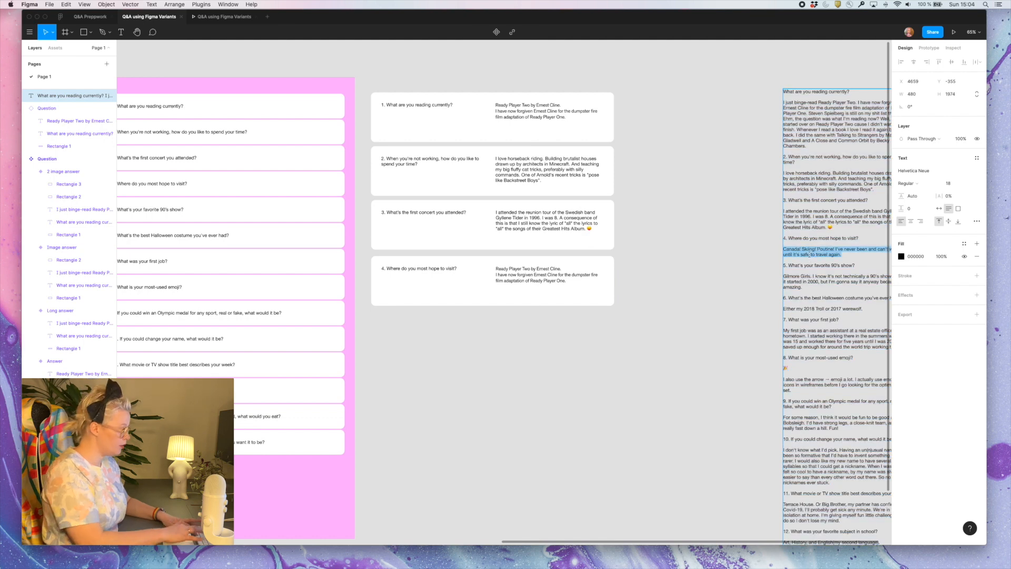
click(535, 277)
double_click(534, 279)
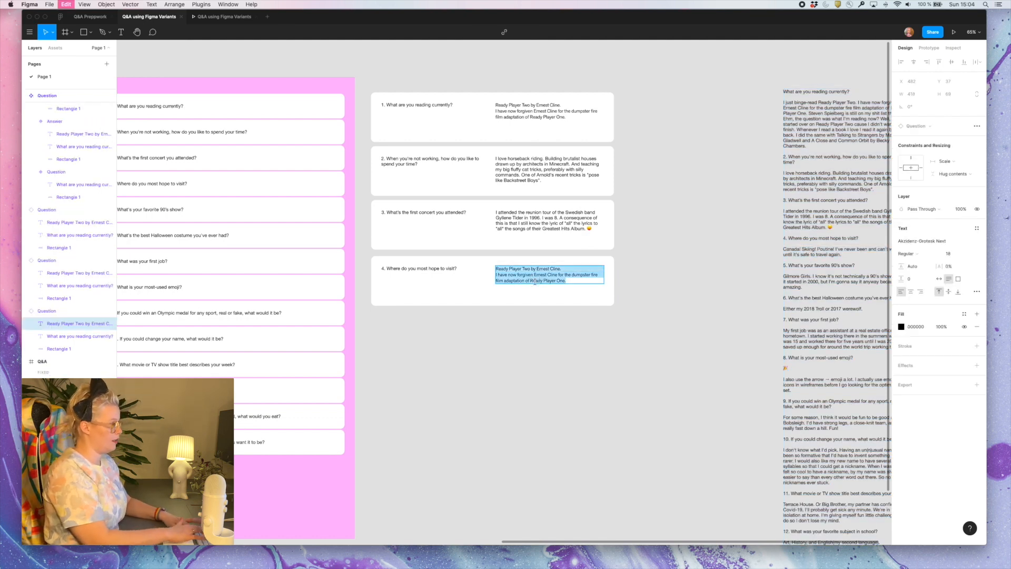
text(Canada! Skiing! Poutine! I've never been and can't wait until it's safe to travel again.)
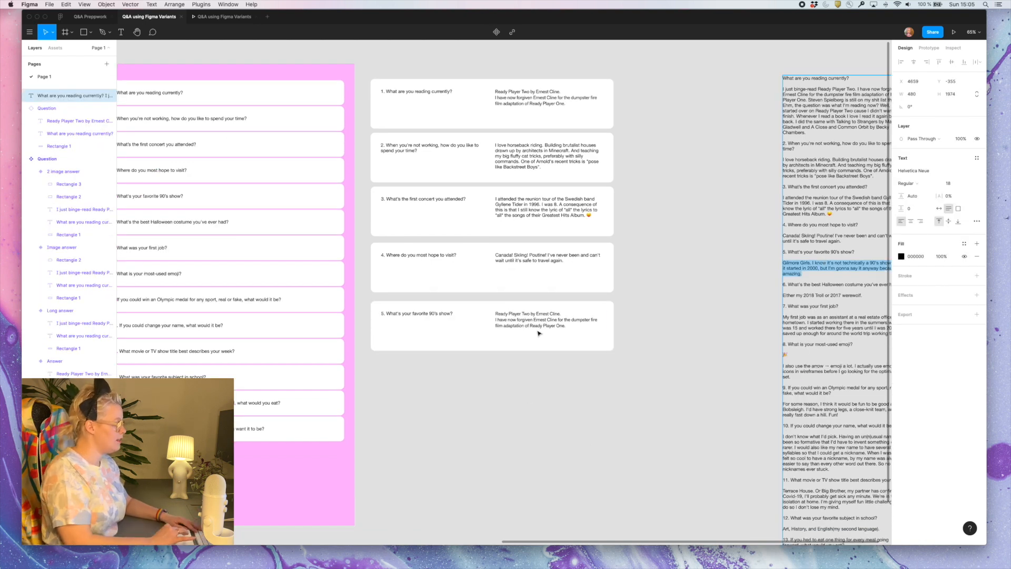
Replace the placeholder answer in card 5 with the copied Gilmore Girls answer and leave text editing
scroll(538, 333, up, 5)
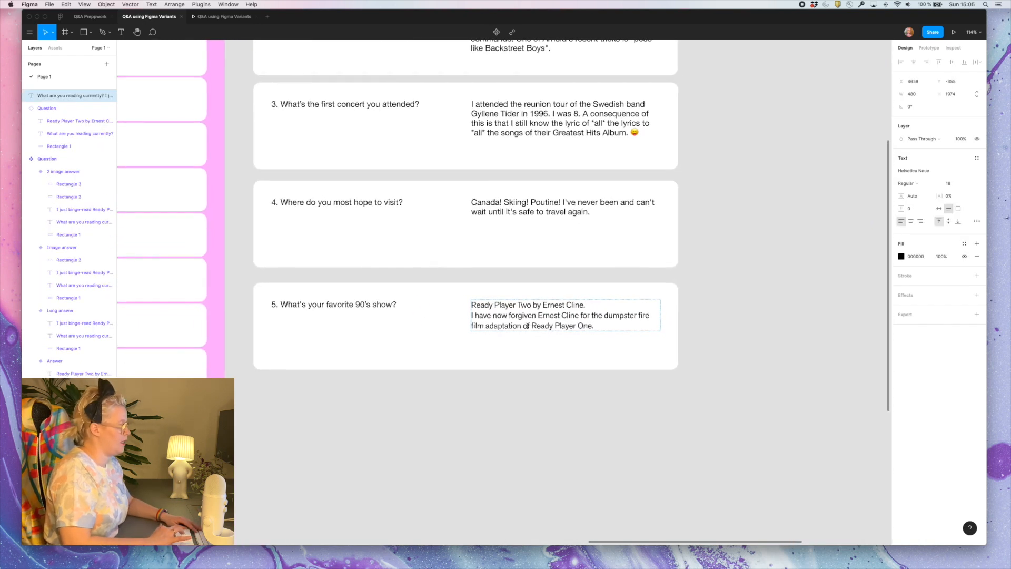
triple_click(526, 326)
key(super+a)
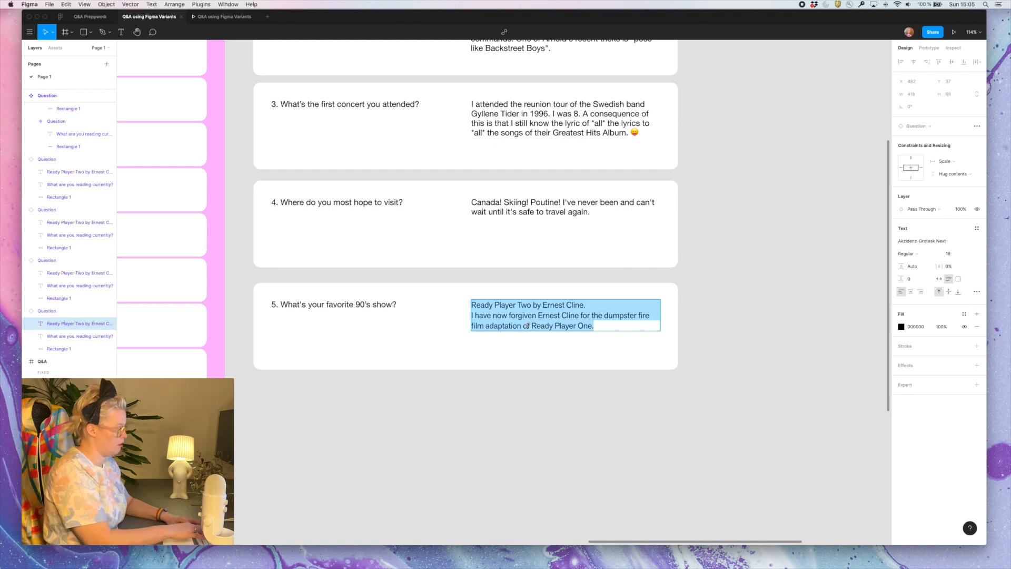
text(Gilmore Girls. I know it's not technically a 90's show since it started in 2000, but I'm gonna say it anyway because it's amazing.)
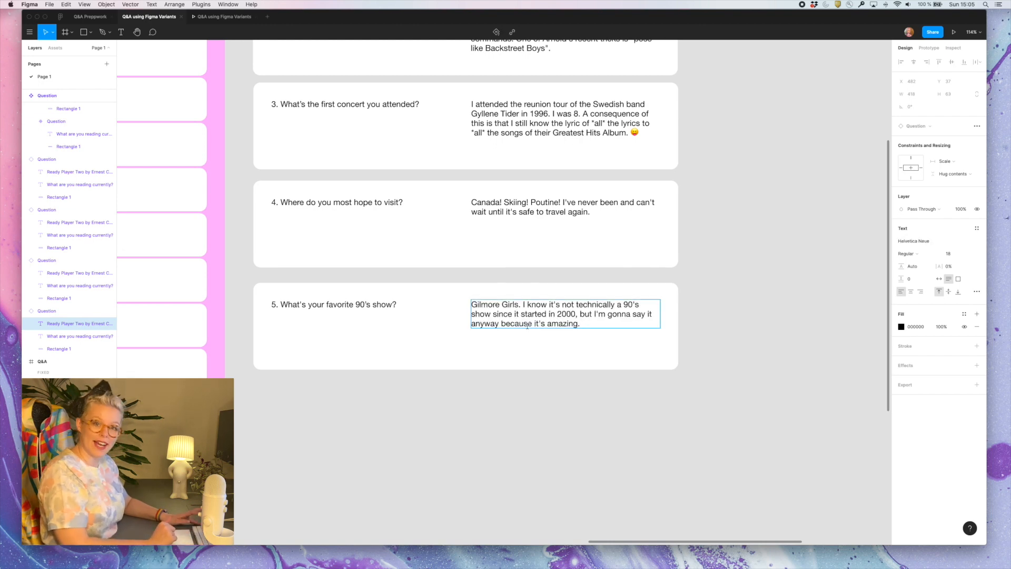
scroll(442, 399, left, 3)
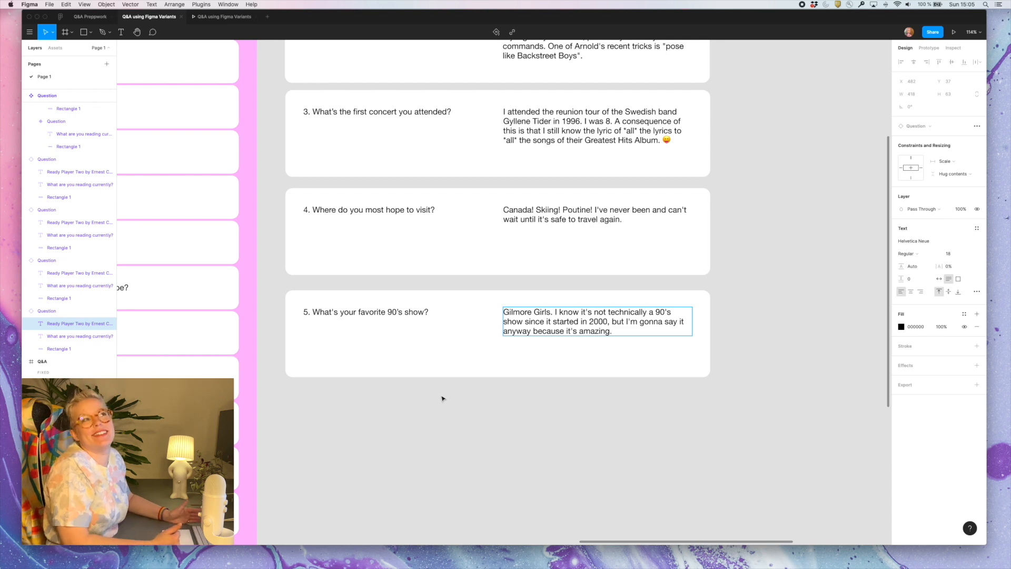
key(Escape)
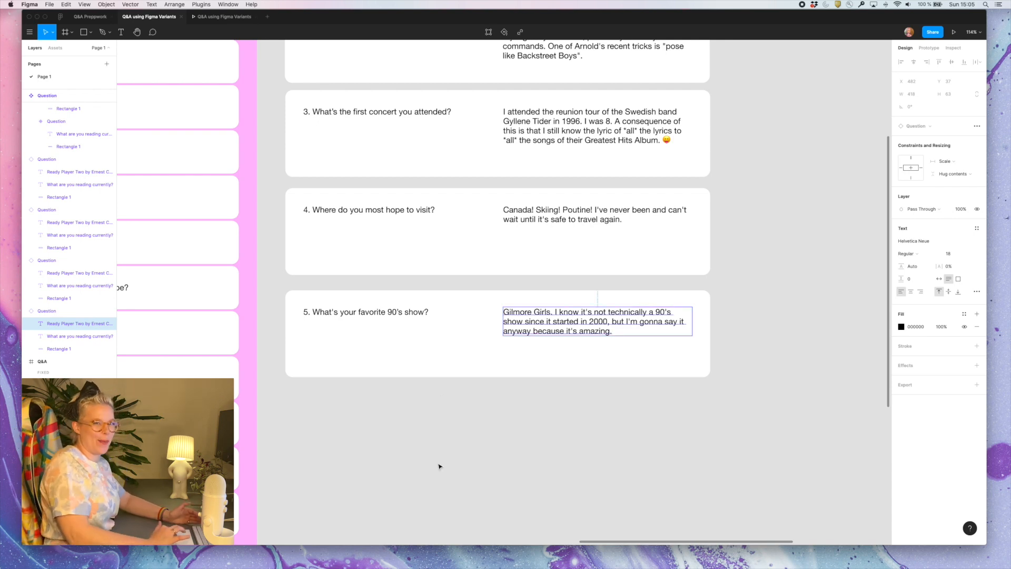
click(439, 466)
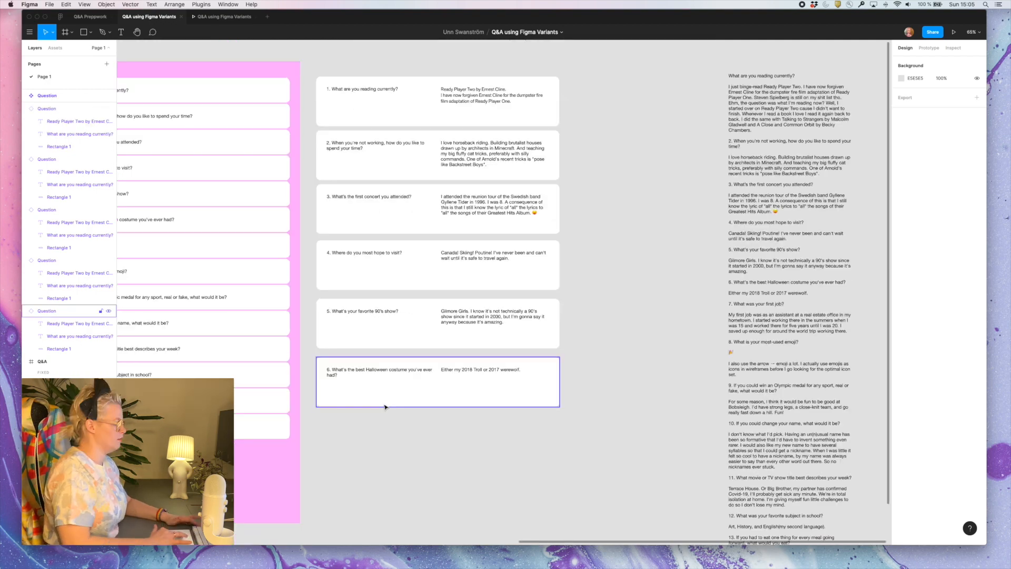
Switch the question 6 answer card's Q&A Module to 2 image answer
click(395, 388)
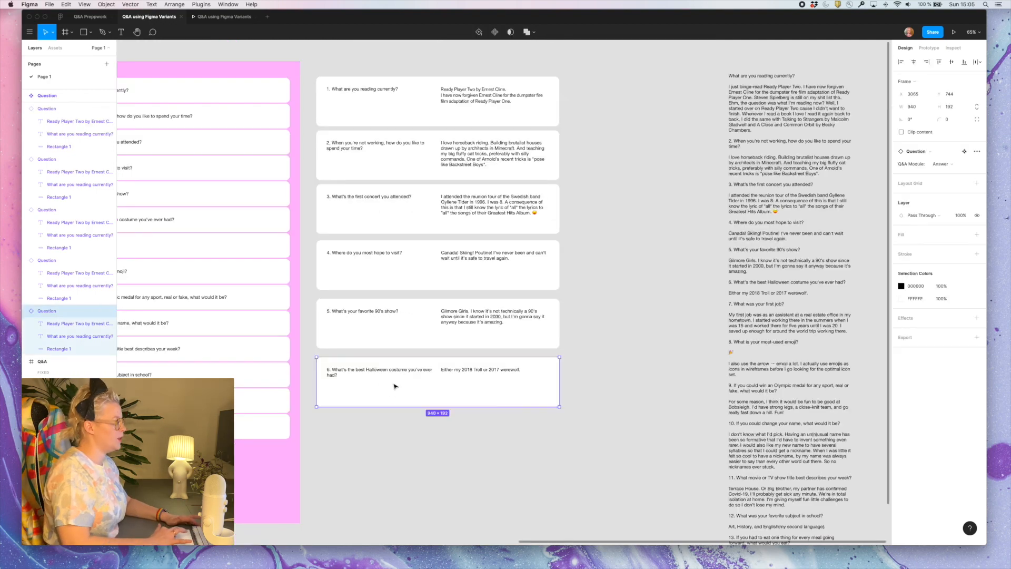
scroll(435, 413, left, 3)
scroll(446, 369, up, 5)
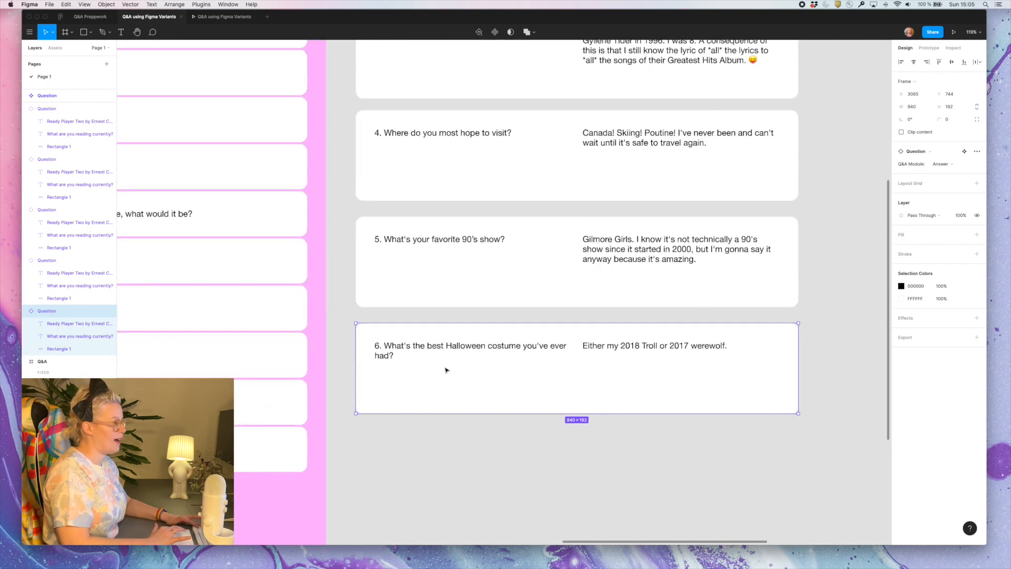
click(940, 164)
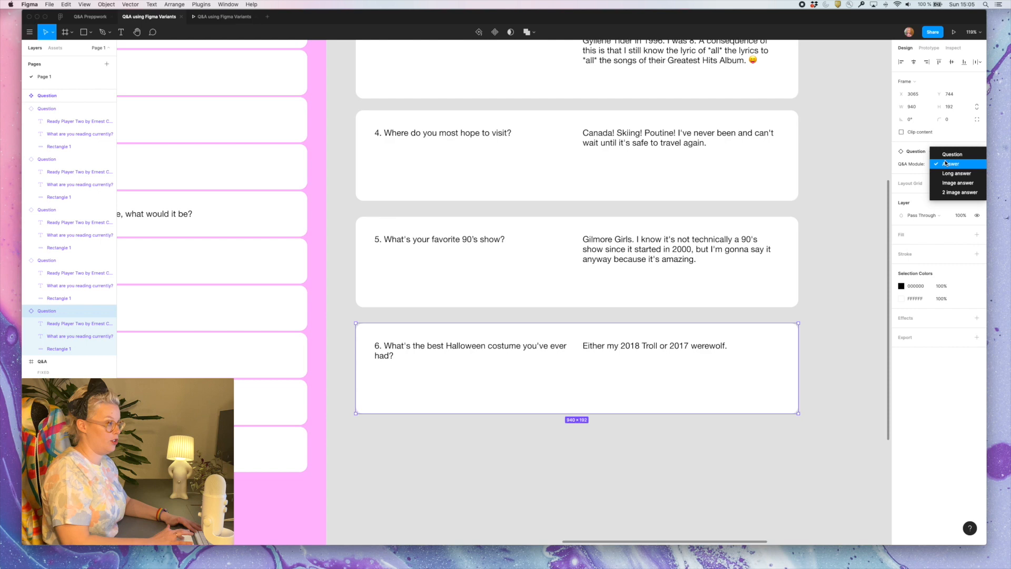
click(968, 196)
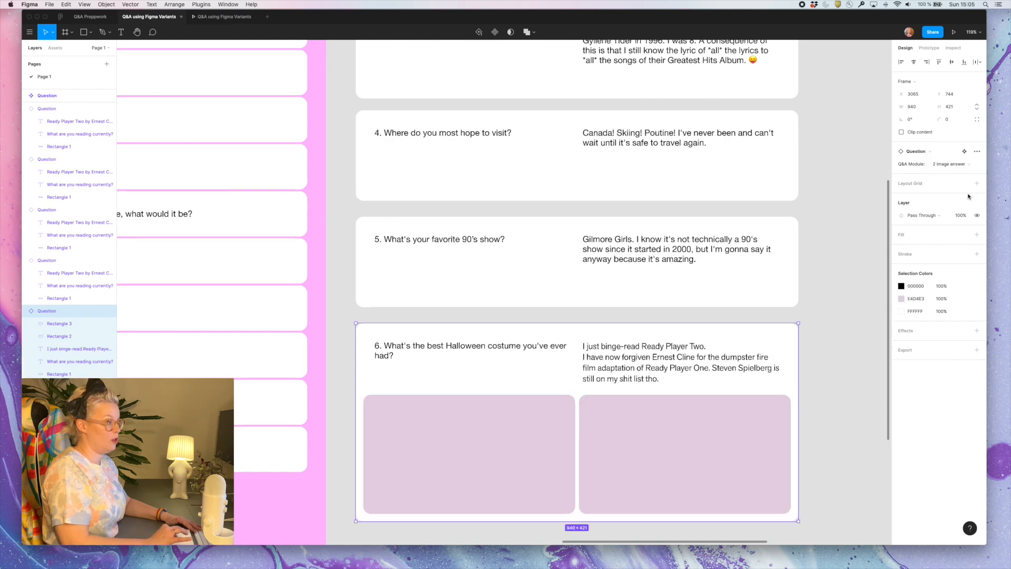
Change the first placeholder in card 6 to an image fill using the troll Halloween costume photo
double_click(494, 466)
scroll(485, 465, down, 2)
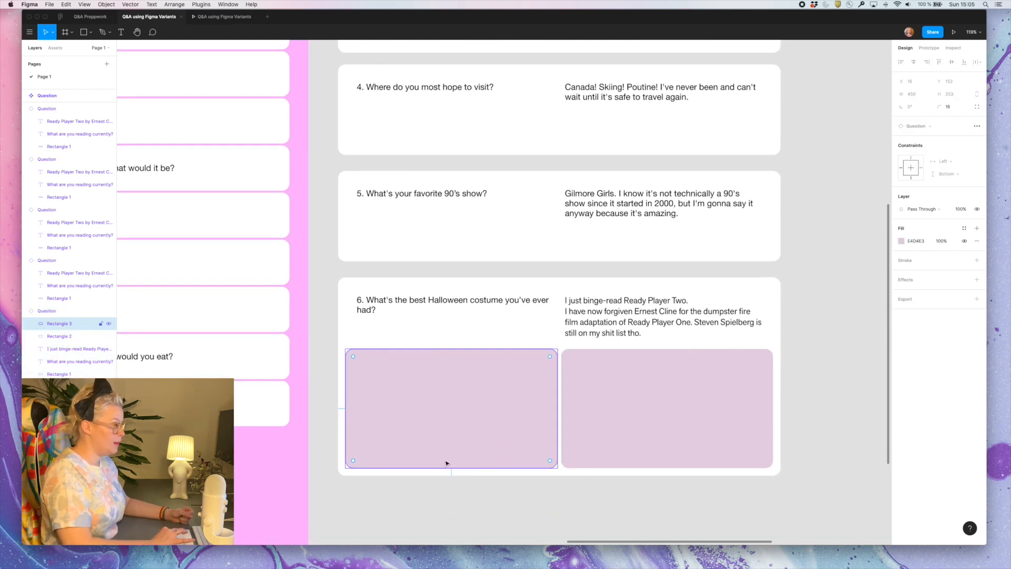
click(901, 241)
click(822, 241)
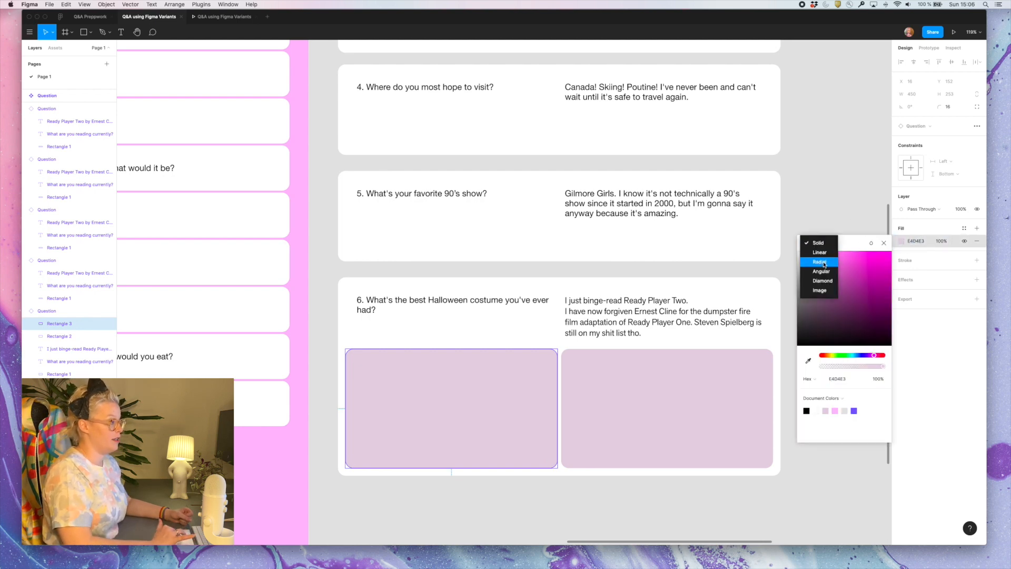
click(820, 291)
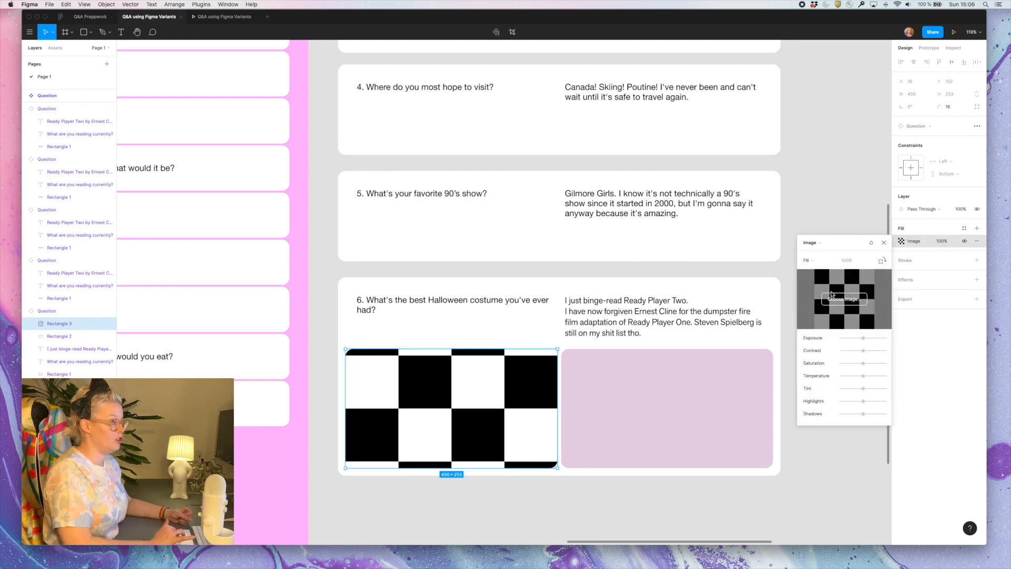
click(842, 299)
double_click(439, 298)
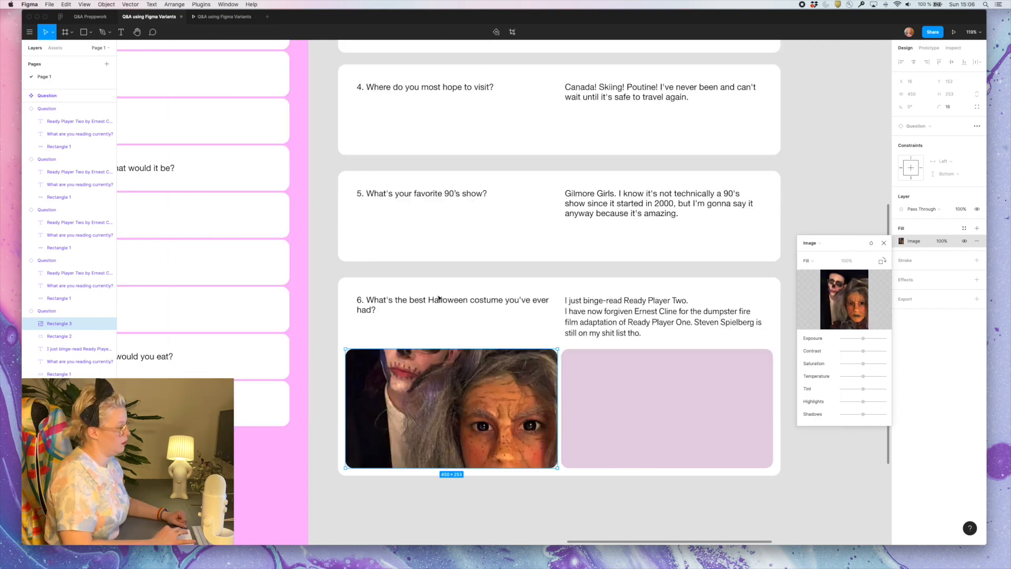
Set the vertical spacing between the variants in the Question component set to 48
key(super+minus)
click(546, 509)
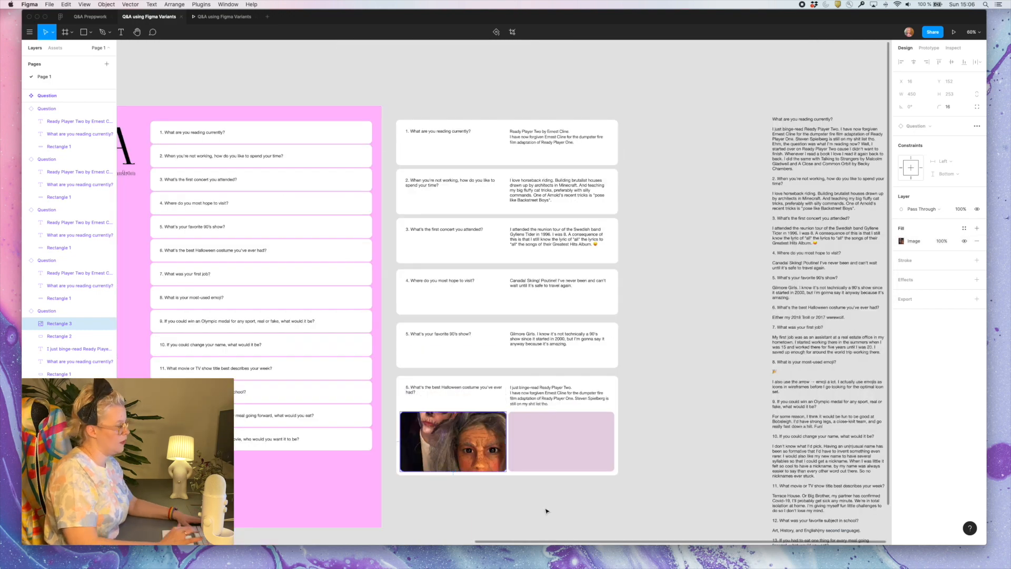
scroll(457, 444, left, 2)
scroll(457, 444, left, 10)
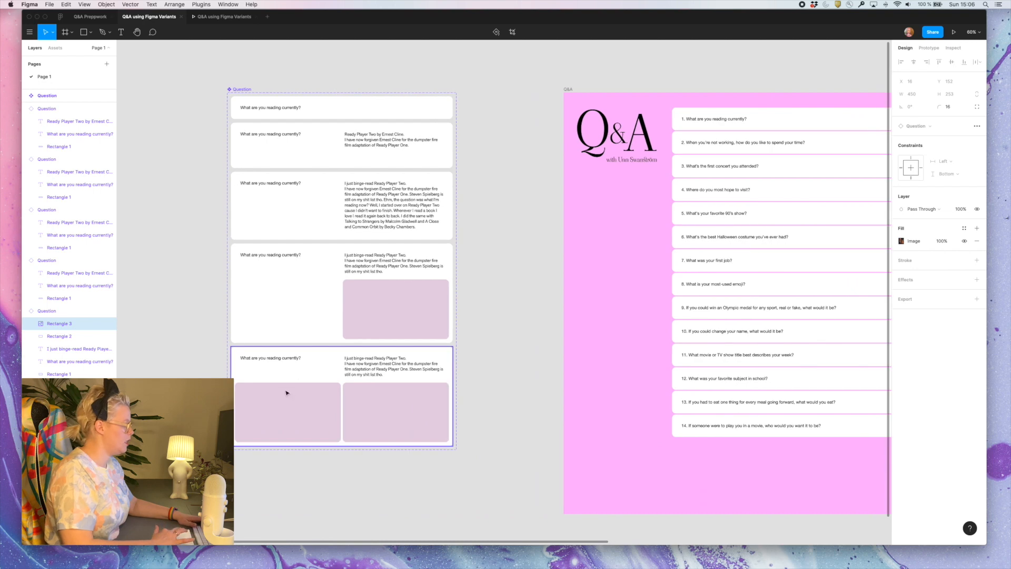
click(397, 314)
click(397, 314)
click(289, 300)
shift+click(361, 368)
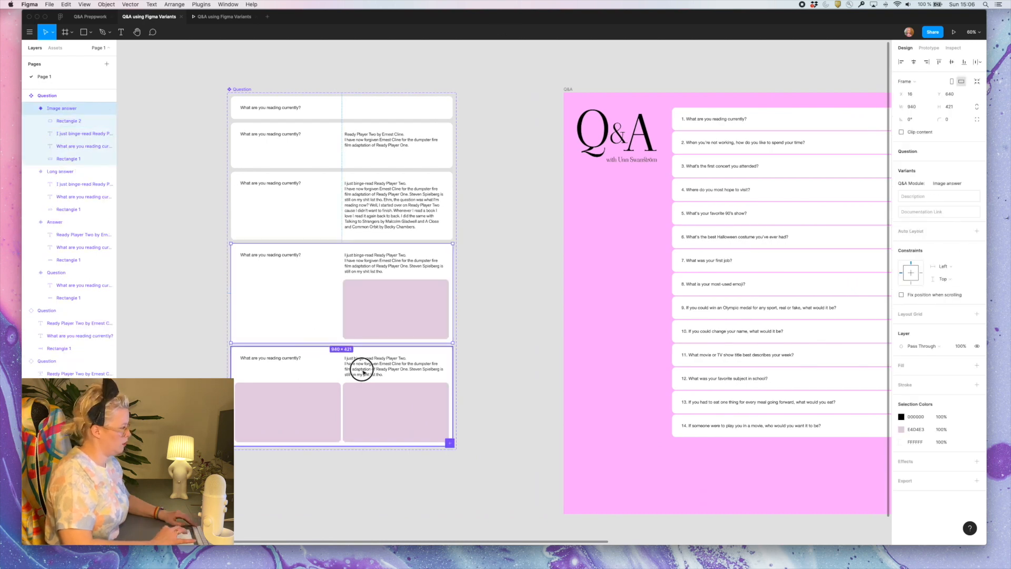
key(super+a)
click(914, 147)
text(48)
key(Return)
Extend the Question component set's frame downward to enclose the respaced variants
scroll(279, 114, down, 5)
click(292, 271)
drag(360, 320, 361, 376)
Enlarge the Image answer variant's placeholder to a square, lengthen its card, and move the 2 image answer variant below it
scroll(360, 316, up, 2)
double_click(411, 245)
click(344, 250)
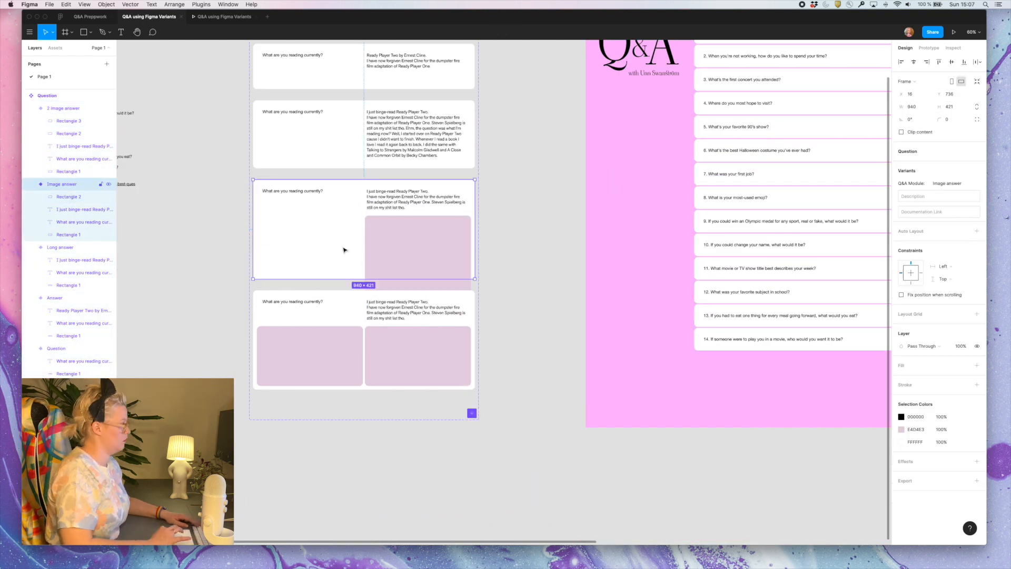
double_click(421, 242)
drag(436, 214, 436, 170)
scroll(436, 191, down, 2)
click(238, 351)
click(237, 314)
drag(237, 332, 238, 431)
scroll(282, 286, left, 3)
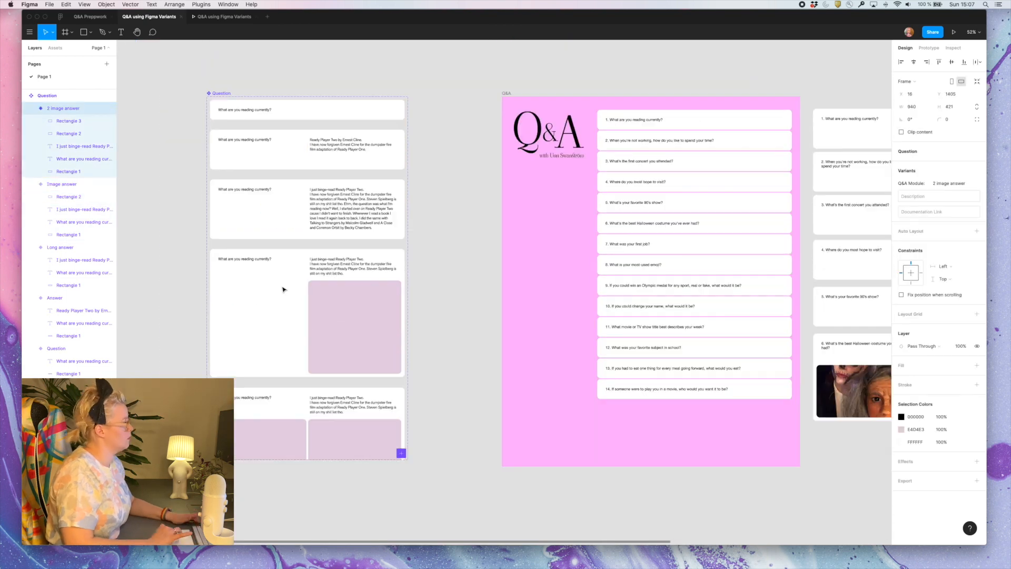
Tighten the vertical spacing between all Question variants to a smaller, equal gap
key(super+a)
click(912, 145)
text(28)
key(Return)
Resize both image placeholders in the 2 image answer variant to 450 × 450
super+click(358, 436)
shift+super+click(274, 436)
click(952, 94)
text(450)
drag(346, 457, 346, 410)
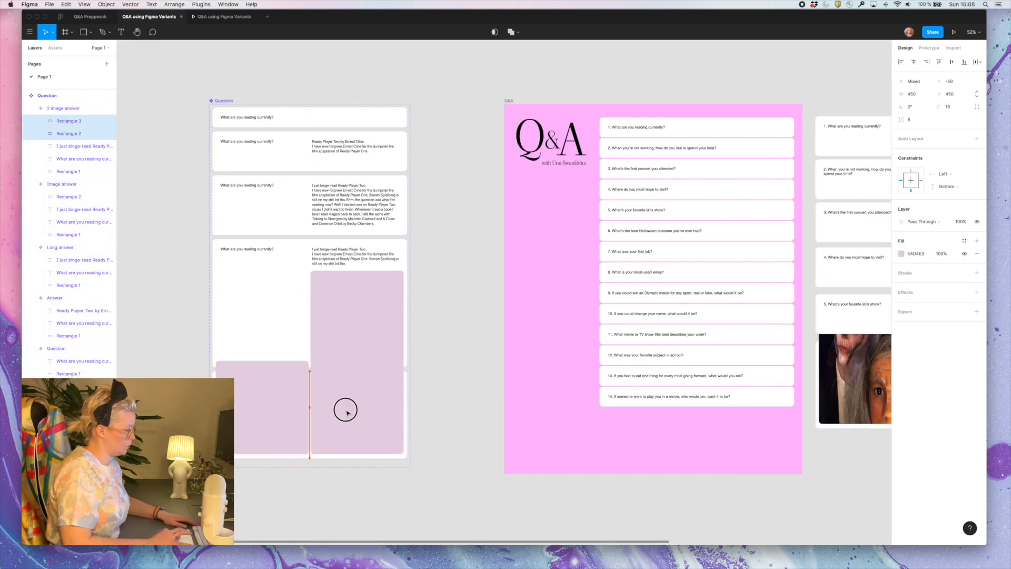
Extend the Question component set's frame downward and resize the 2 image answer variant to 940 × 614
click(224, 100)
scroll(235, 163, down, 5)
drag(337, 317, 337, 484)
click(334, 324)
scroll(340, 366, right, 5)
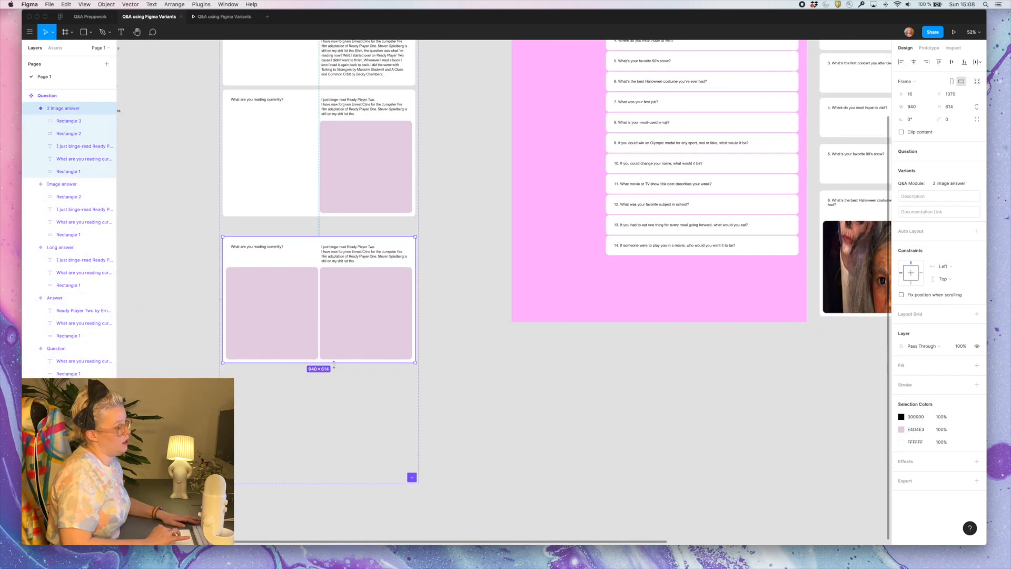
Set the troll photo's fill in card 6 to Crop and reposition it to show more of both faces
double_click(760, 273)
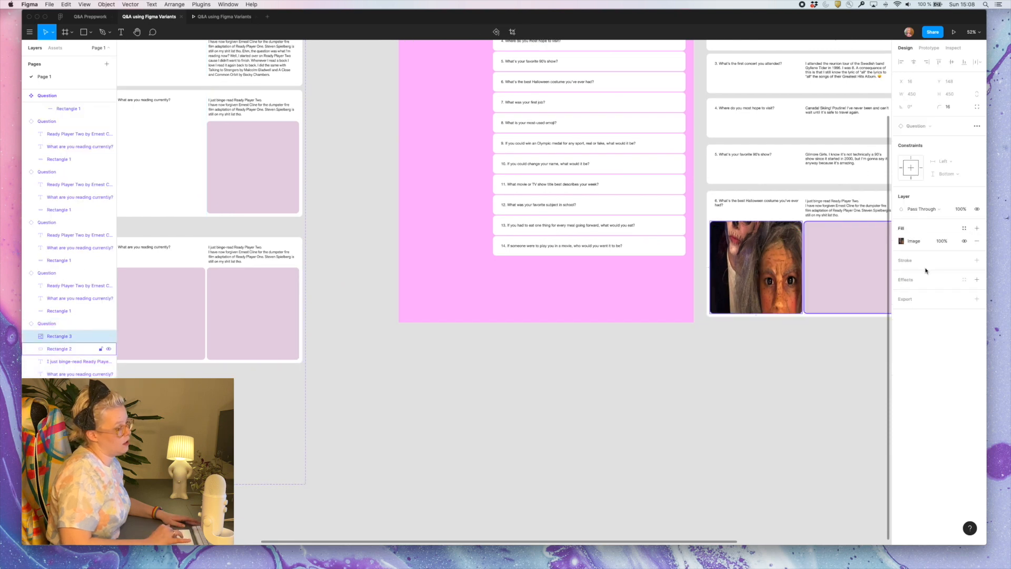
click(902, 241)
click(814, 261)
click(819, 279)
mouse_move(761, 285)
mouse_down()
mouse_move(760, 255)
mouse_move(761, 264)
mouse_up()
key(Escape)
click(736, 472)
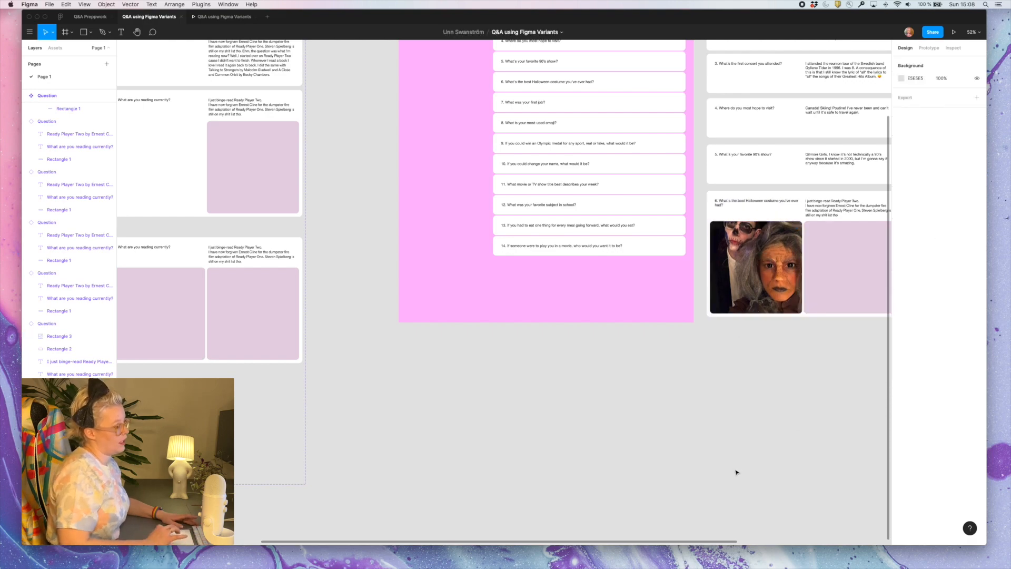
Replace the placeholder answer in card 6 with the notes' text "Either my 2018 Troll or 2017 werewolf."
scroll(736, 472, right, 2)
scroll(574, 284, up, 5)
click(574, 285)
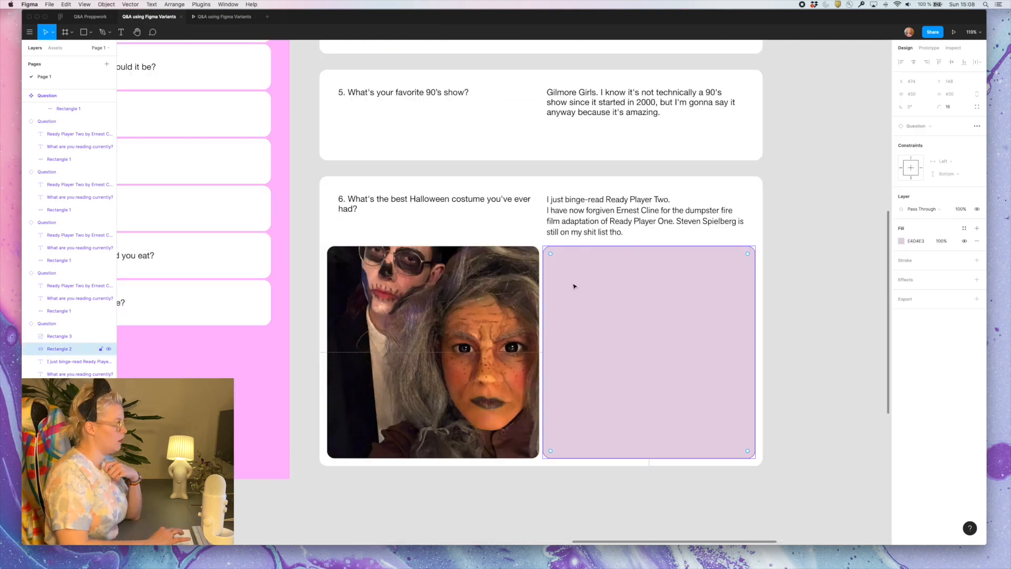
scroll(574, 286, down, 4)
scroll(574, 286, right, 7)
scroll(574, 286, up, 2)
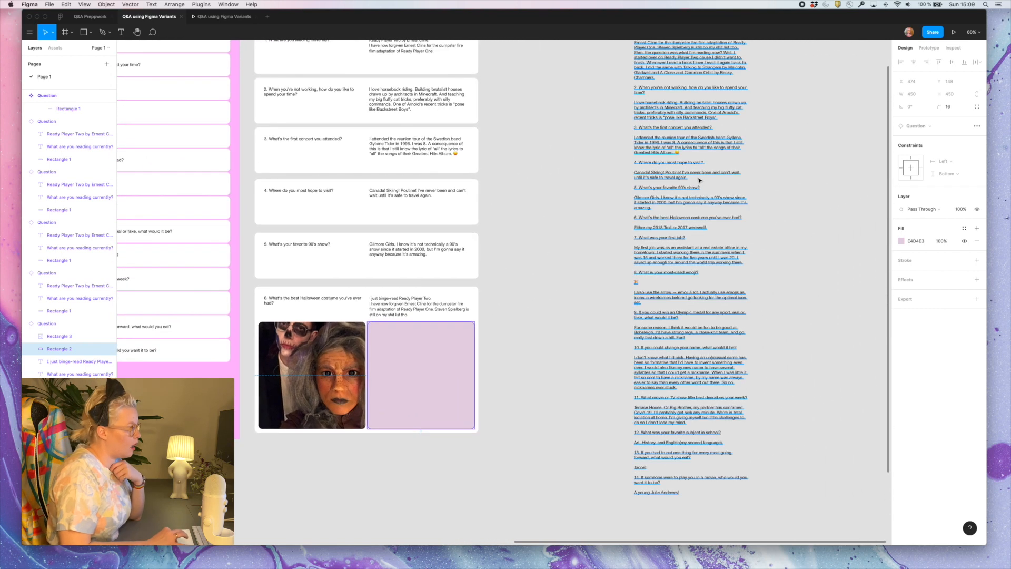
triple_click(660, 227)
key(super+c)
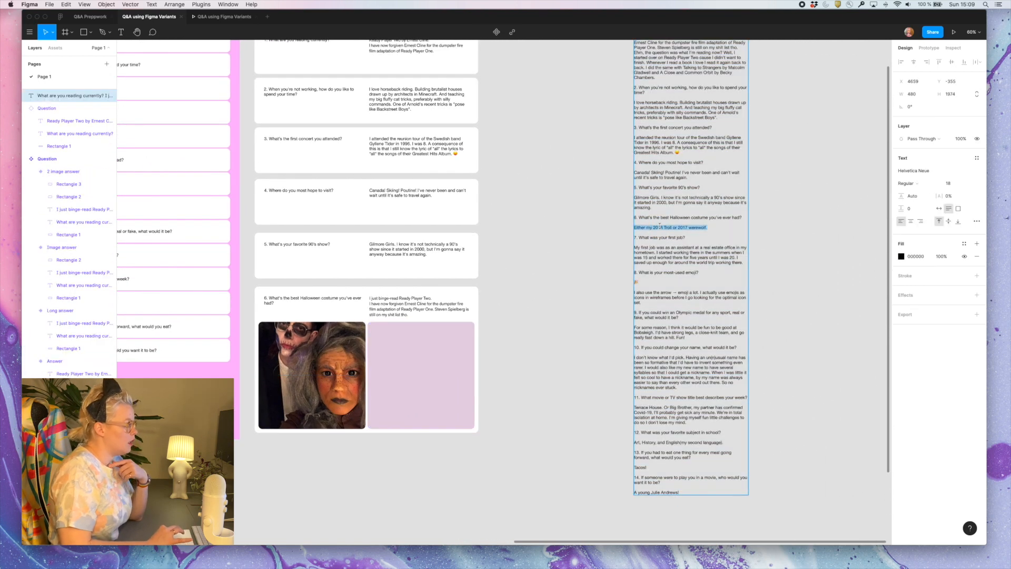
double_click(403, 301)
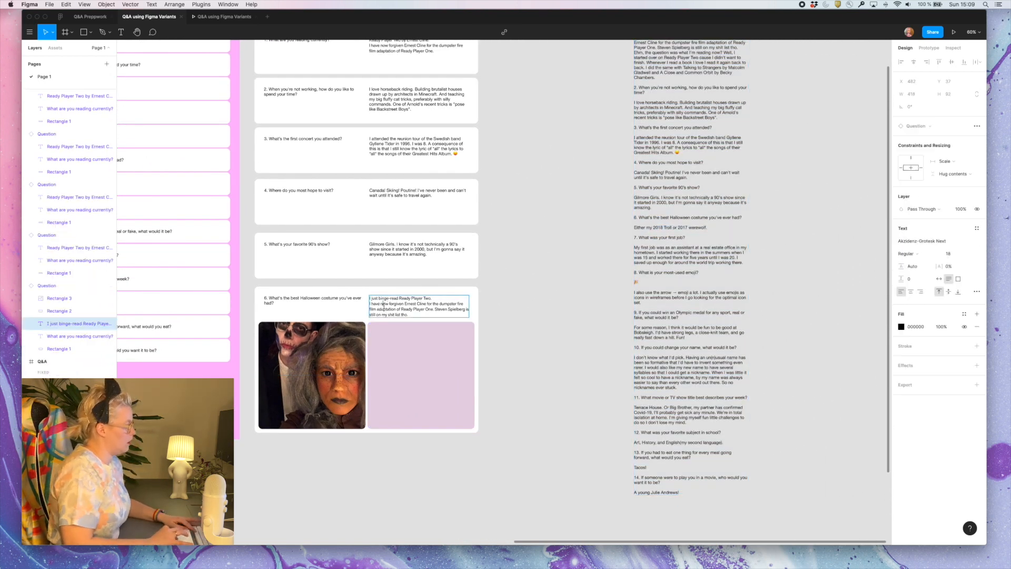
double_click(387, 307)
key(super+v)
key(Escape)
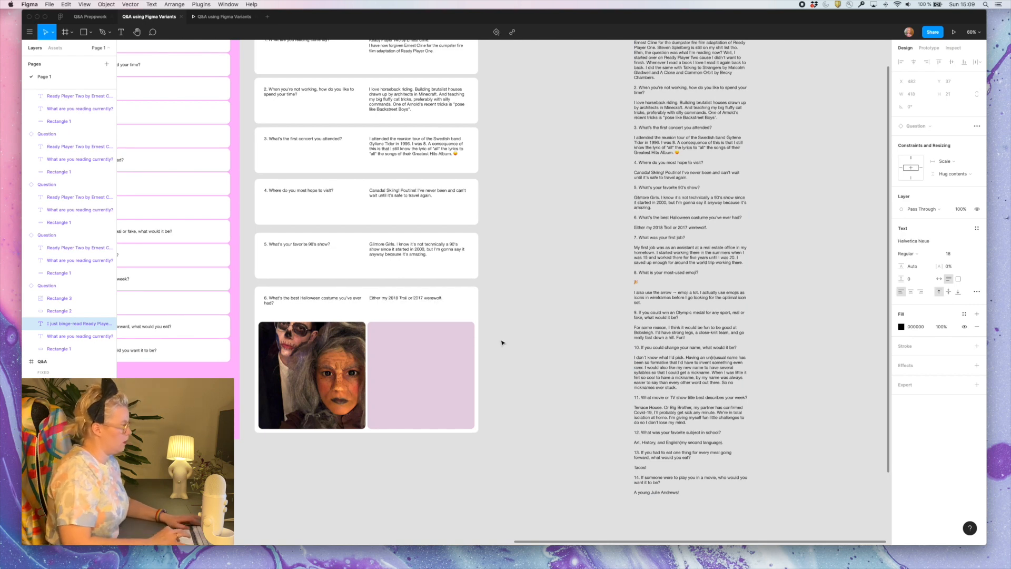
Shorten card 6 so its images sit closer to the text, and fill the second placeholder with the werewolf photo
click(406, 361)
click(397, 527)
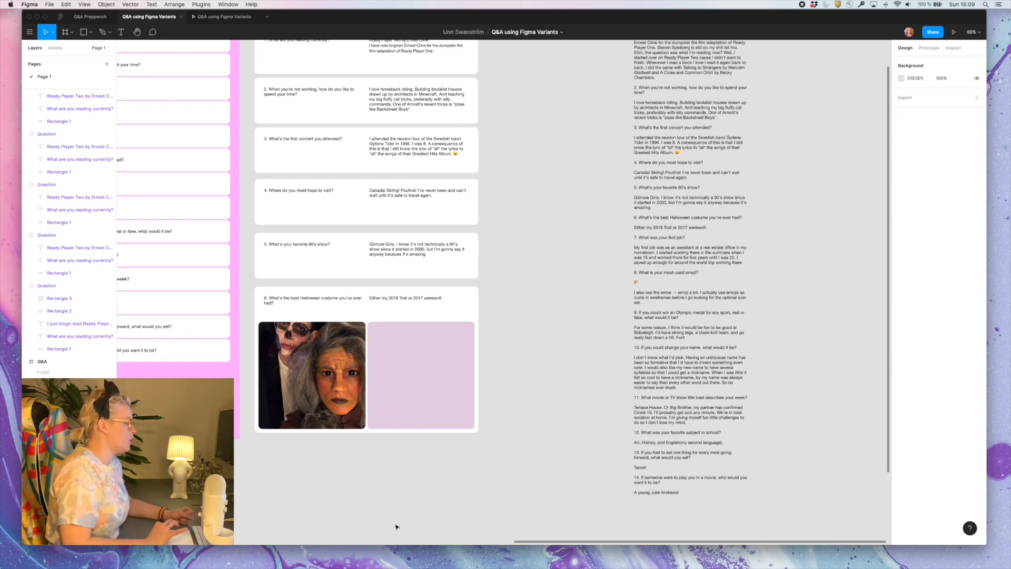
click(385, 431)
drag(384, 433, 384, 428)
key(super+z)
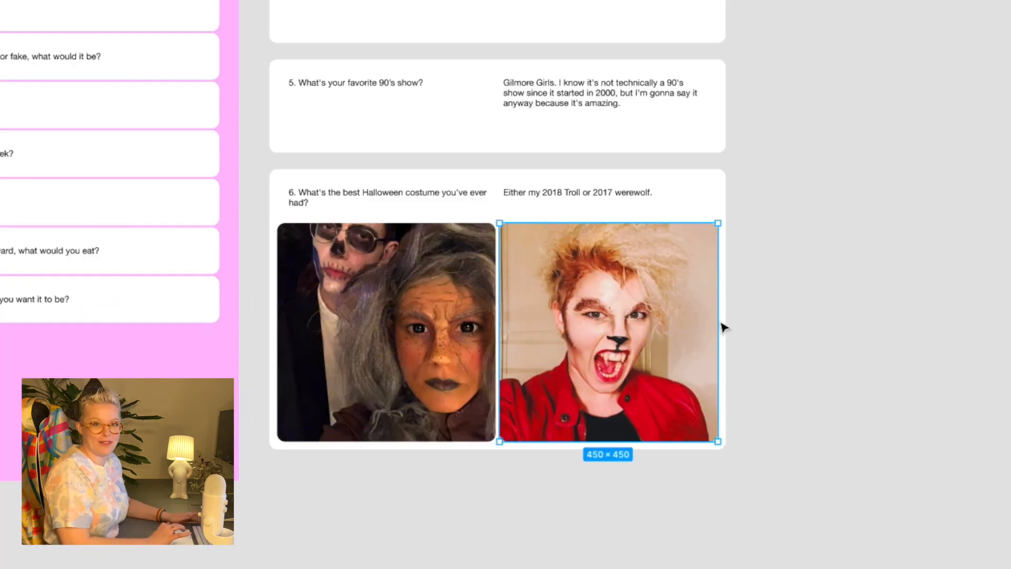
scroll(623, 314, left, 3)
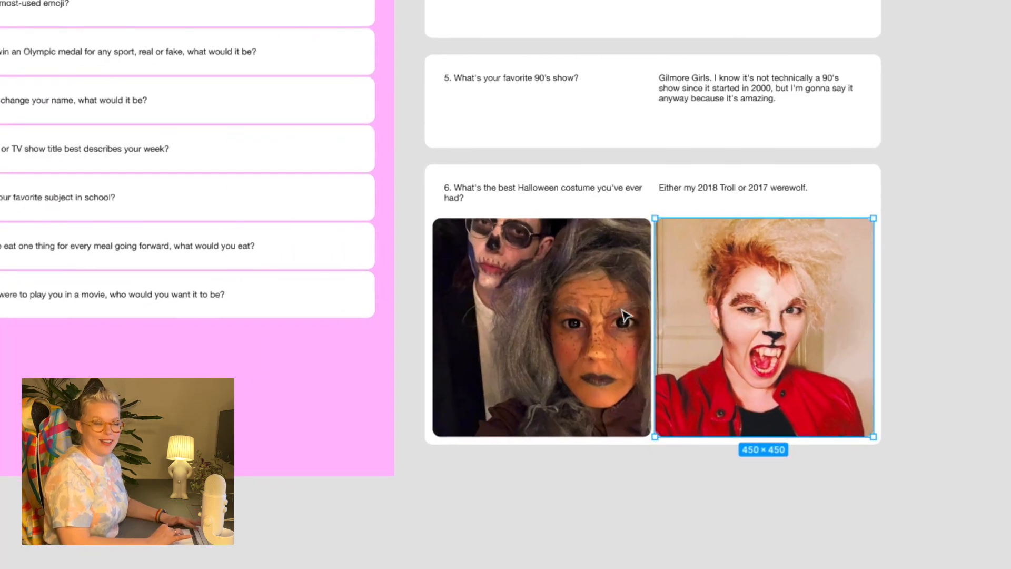
Space the stacked answer cards evenly and complete cards 7 and 8 with their answers from the notes
click(947, 166)
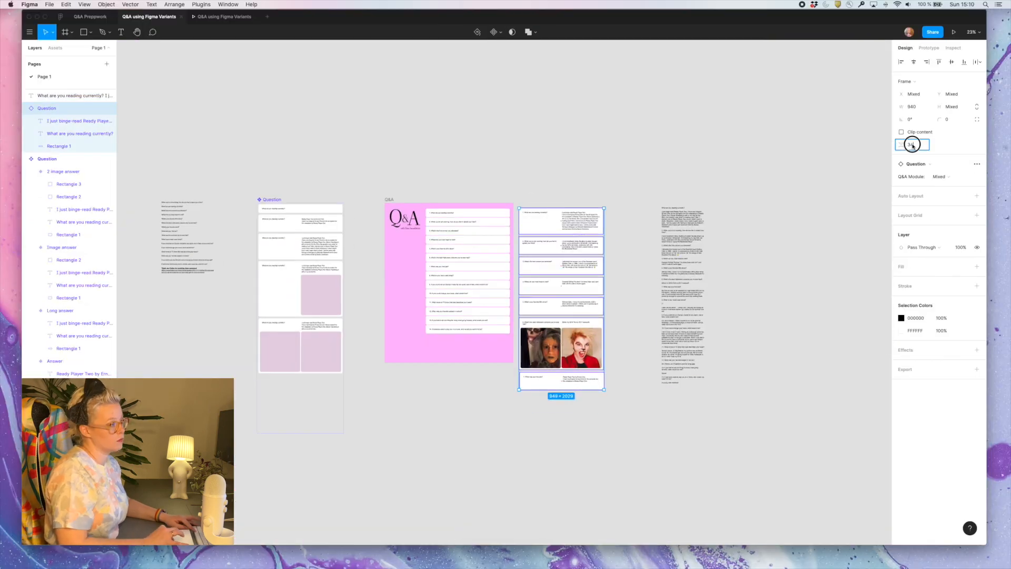
scroll(685, 316, up, 5)
scroll(700, 295, down, 3)
click(255, 146)
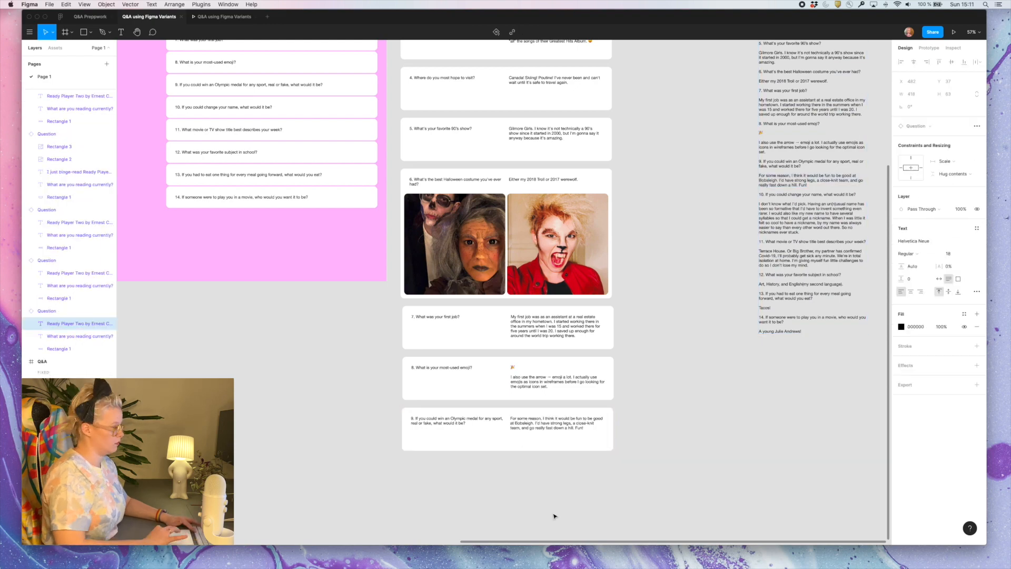
Build answer cards 9 and 10 from the notes, using the Answer variant for card 9 and Long answer for card 10
scroll(685, 263, down, 2)
click(945, 179)
text(I don't know what I'd pick. Having an un(n)usual name has been so formative that I'd have to invent something even rarer. I would also like my new name to have several syllables so that I could get a nickname. When I was little it felt so cool to have a nickname, by my name was always easier to say than every other word out there. So no nicknames ever stuck.)
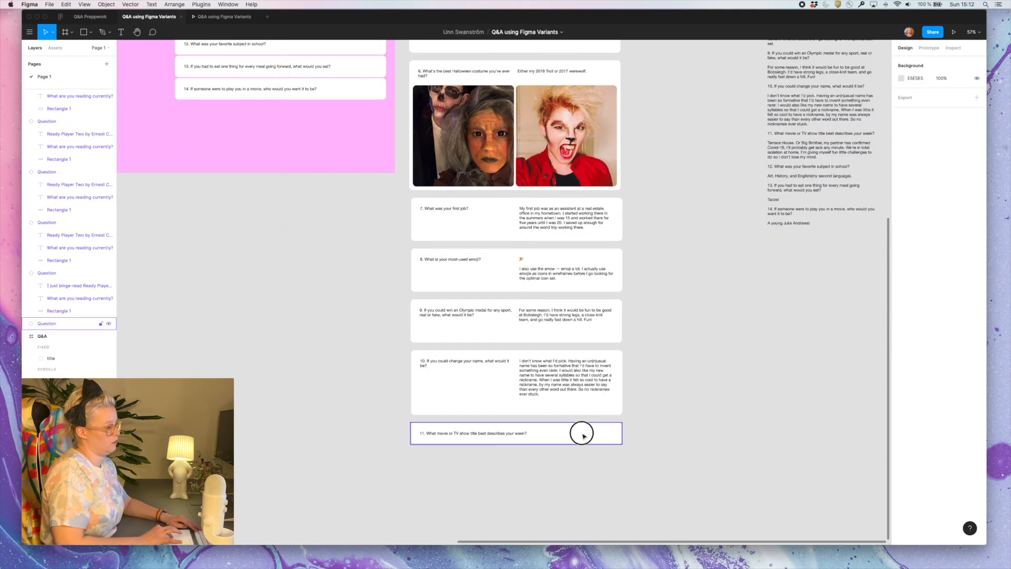
text(Terrace House. Or Big Brother, my partner has confirmed Covid-19, I'll probably get sick any minute. We're in total isolation at home. I'm giving myself fun little challenges to do so I don't lose my mind.)
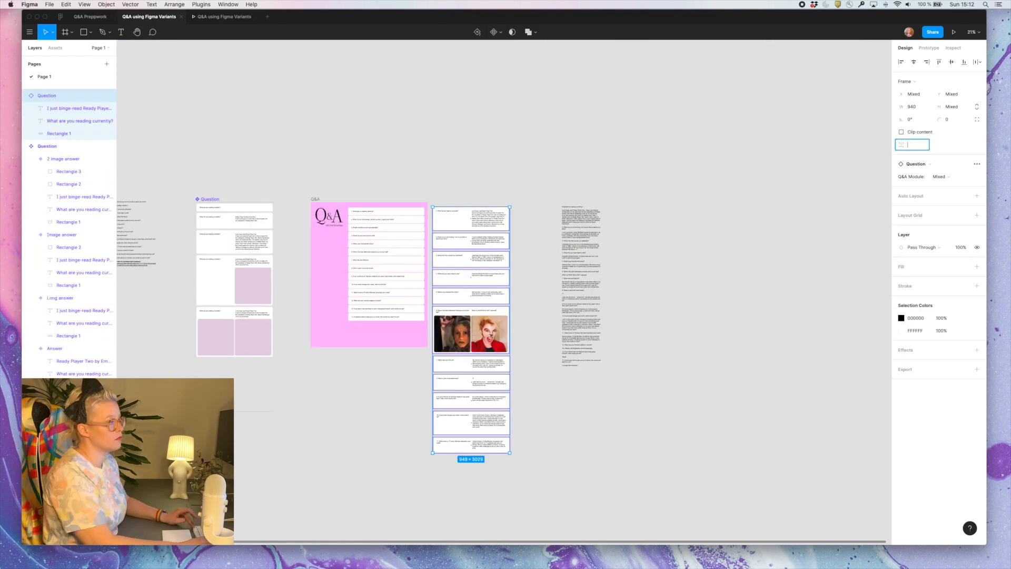
Replace the placeholder answer in card 12 with the notes' text "Art, History, and English(my second language)." and leave text editing
click(359, 426)
scroll(460, 321, up, 5)
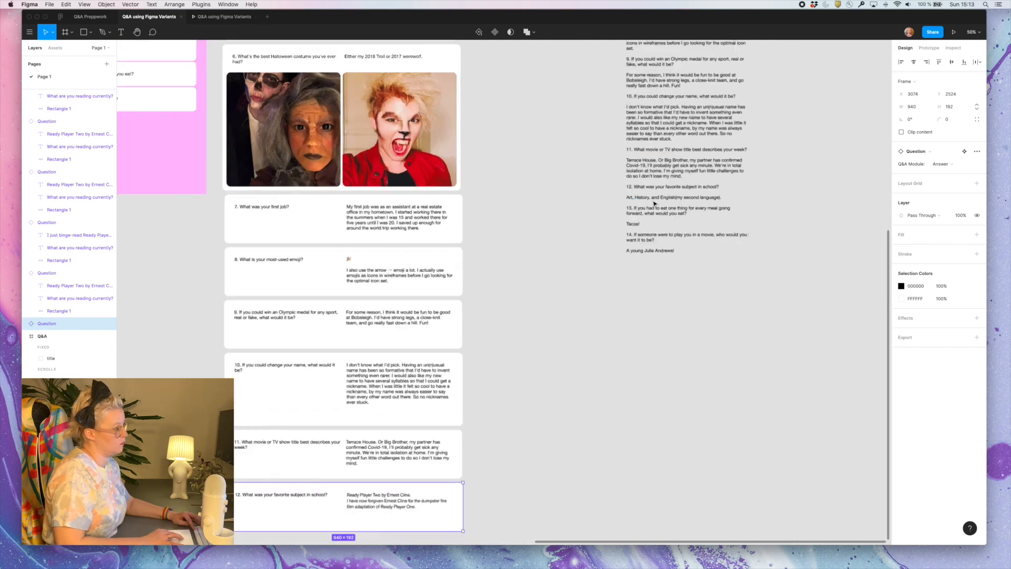
triple_click(653, 196)
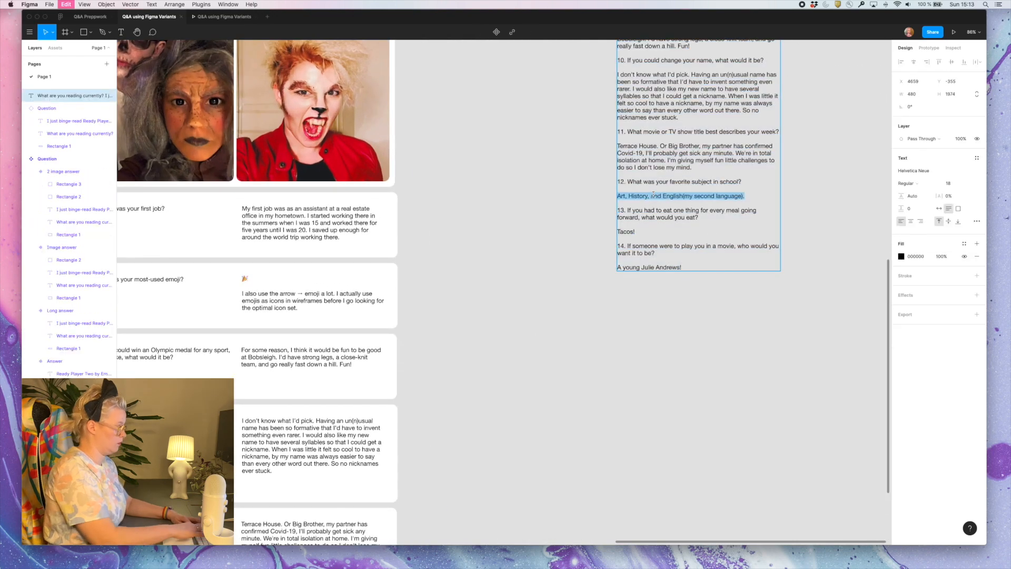
scroll(400, 339, down, 5)
scroll(400, 340, left, 5)
triple_click(490, 388)
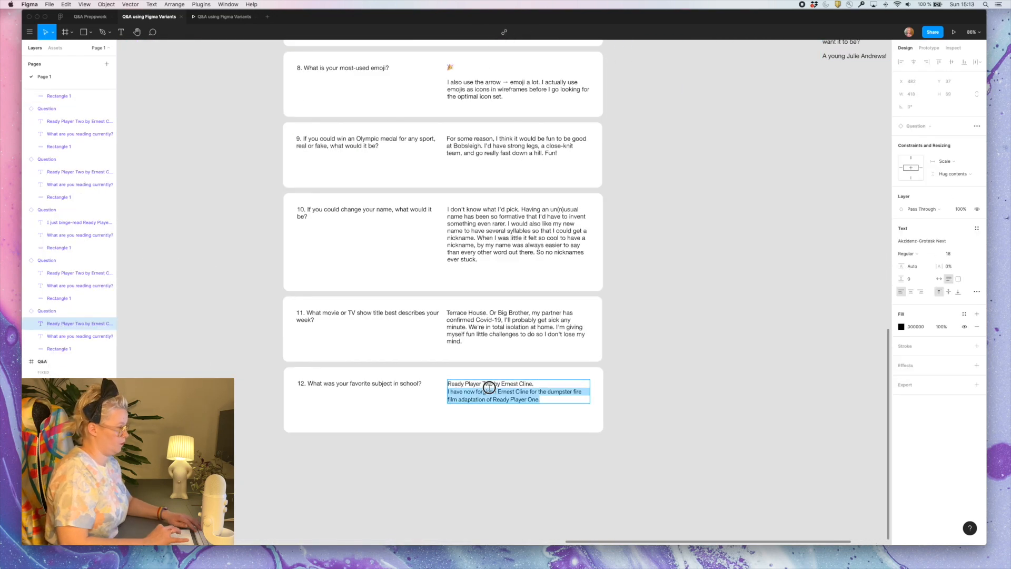
key(super+a)
text(Art, History, and English(my second language).)
key(Escape)
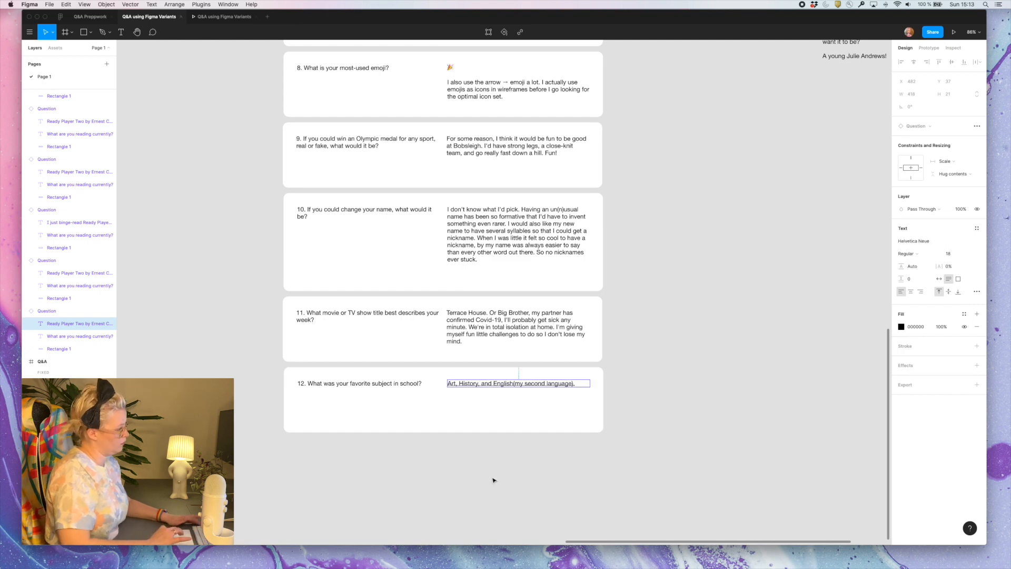
click(430, 459)
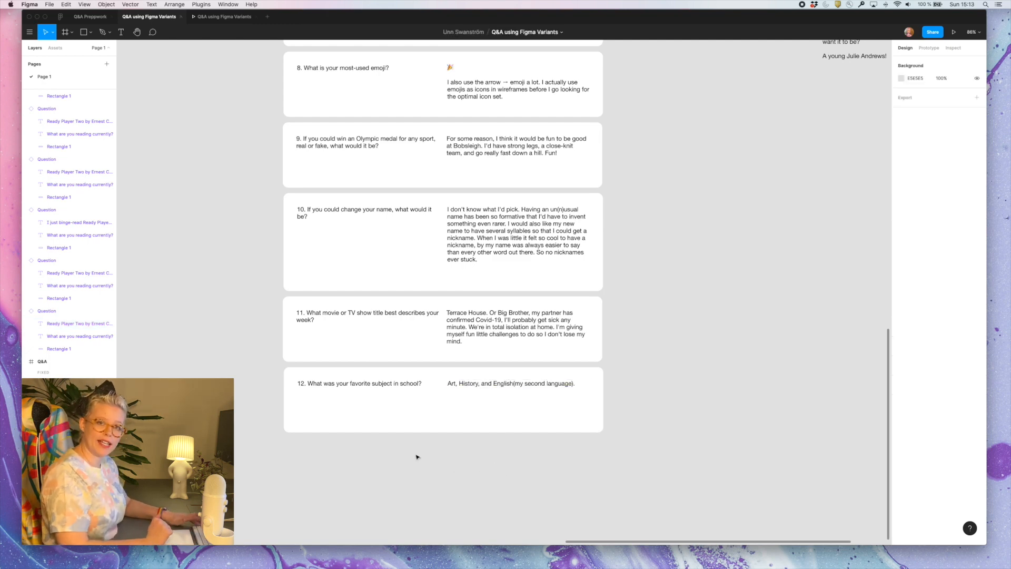
scroll(598, 395, left, 15)
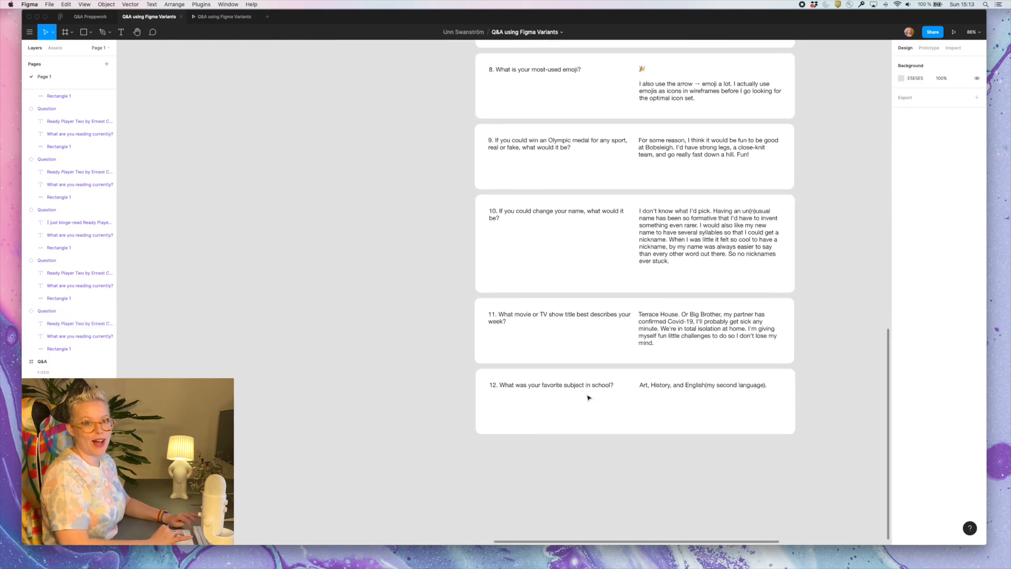
Add a new variant based on Answer below the two-image variant in the Question component set
scroll(589, 398, down, 5)
click(583, 397)
scroll(557, 144, up, 3)
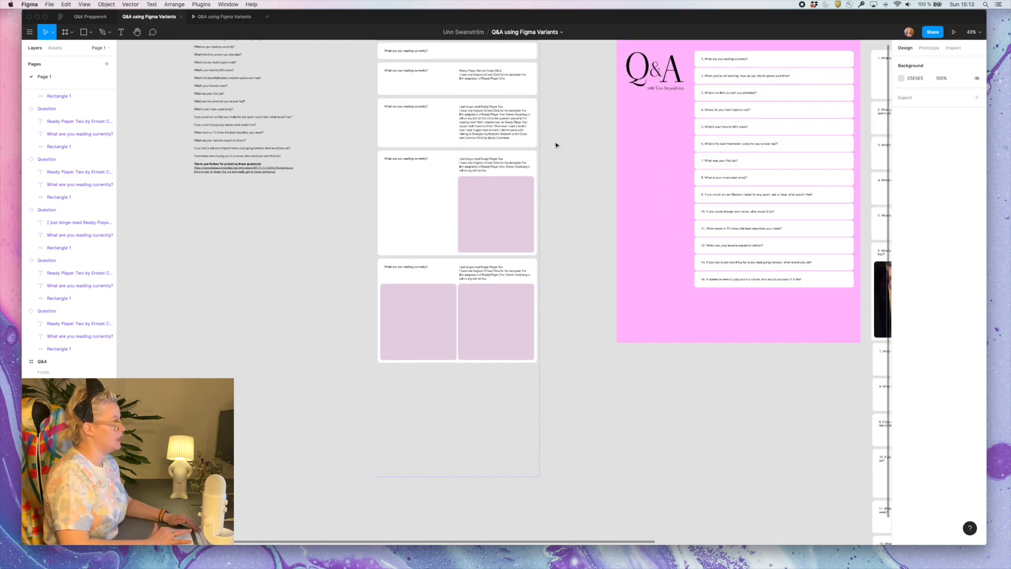
scroll(557, 144, up, 3)
scroll(556, 145, up, 1)
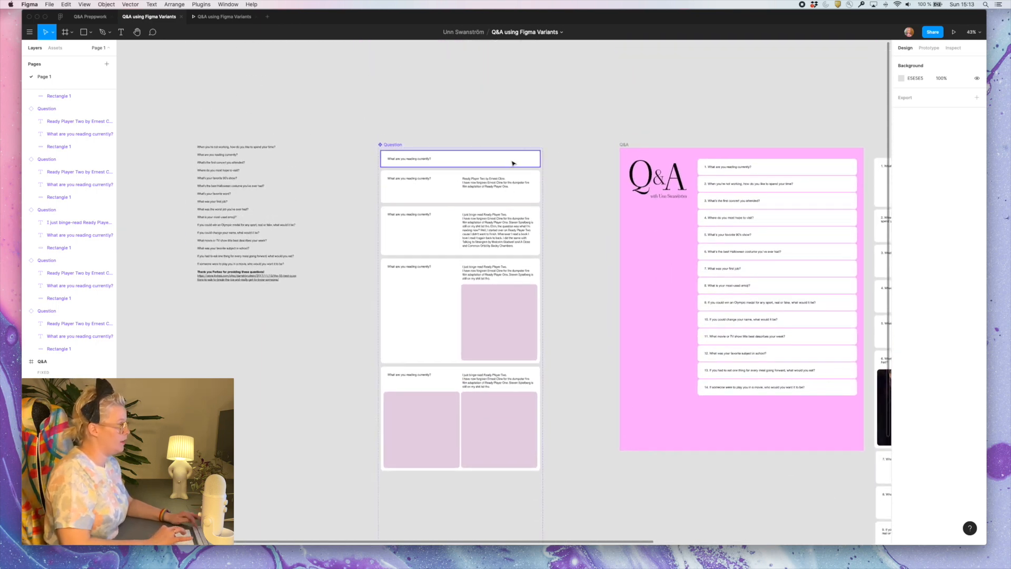
click(517, 189)
scroll(537, 368, down, 5)
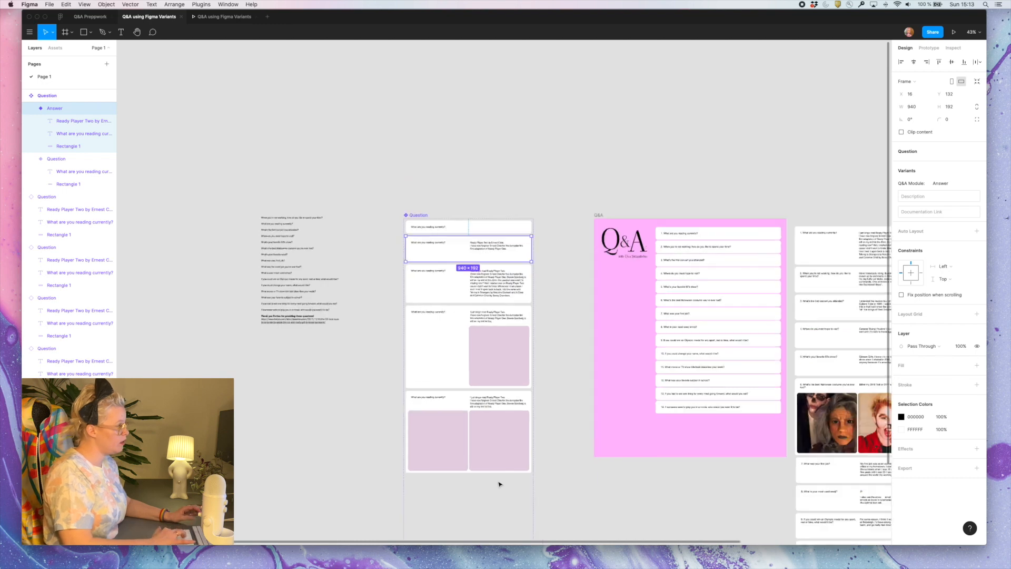
click(500, 503)
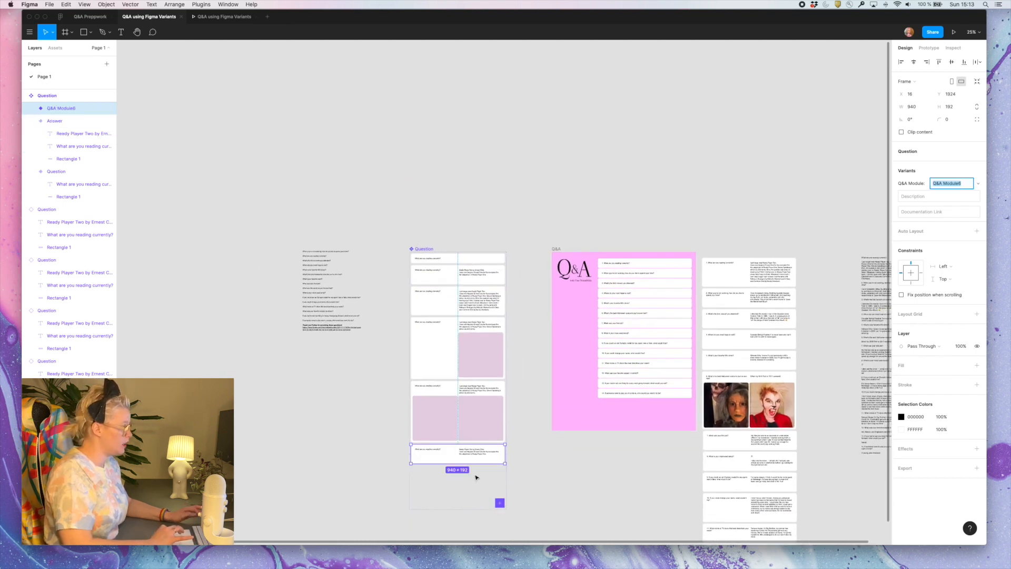
Shorten the new variant's answer text to the single line "Ready Player Two by Ernest Cline."
drag(527, 464, 431, 457)
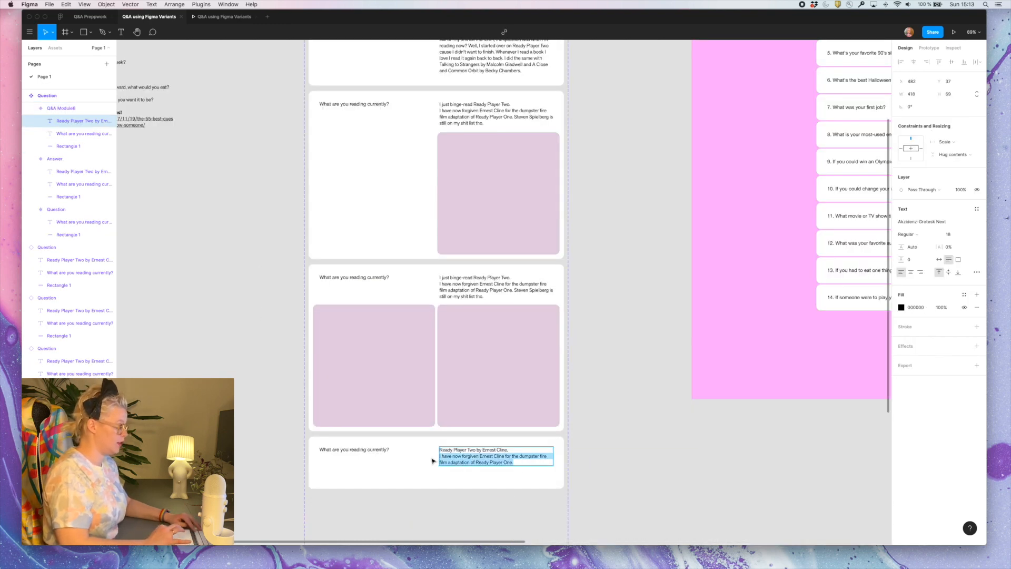
key(BackSpace)
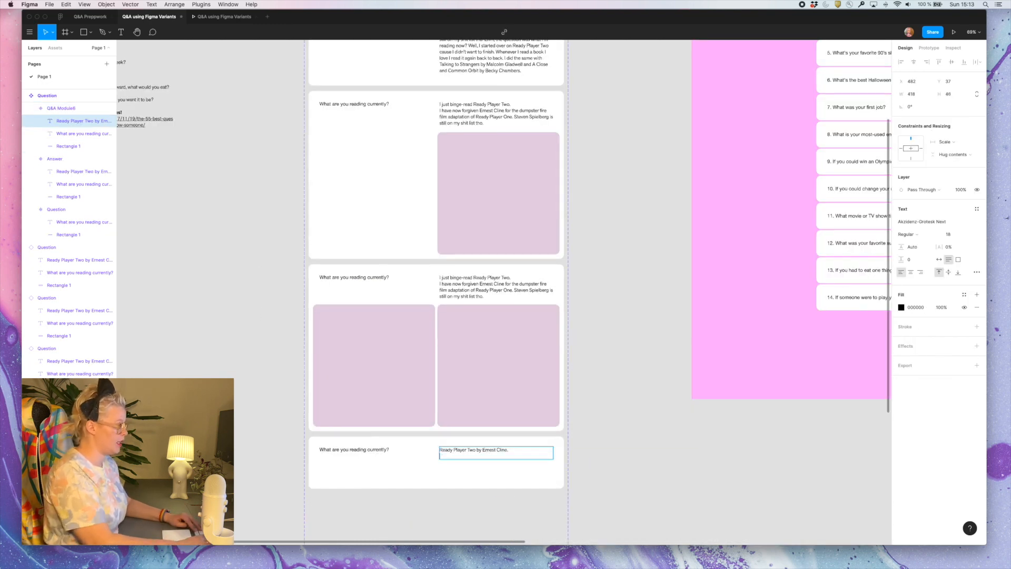
key(BackSpace)
key(Escape)
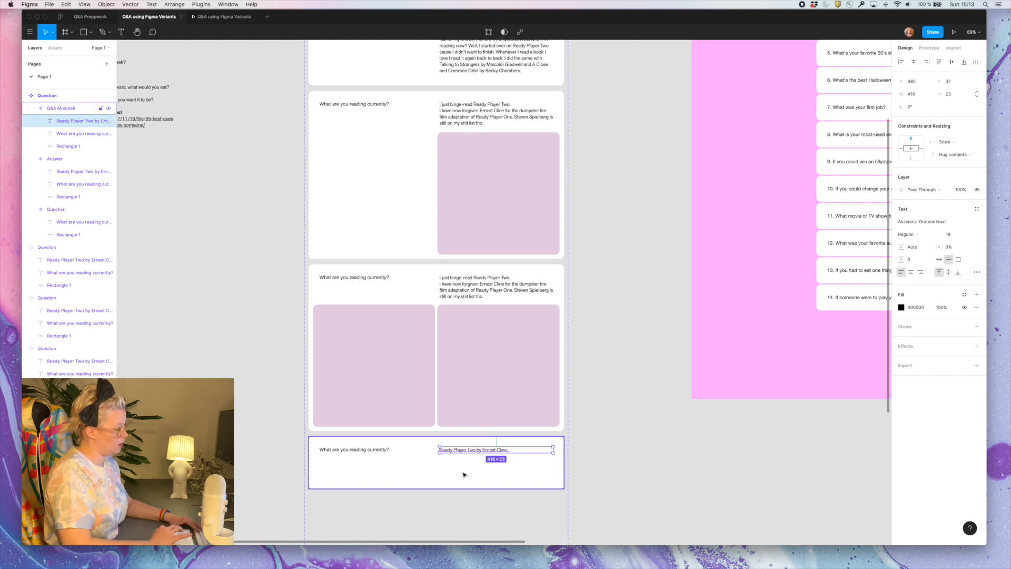
key(Escape)
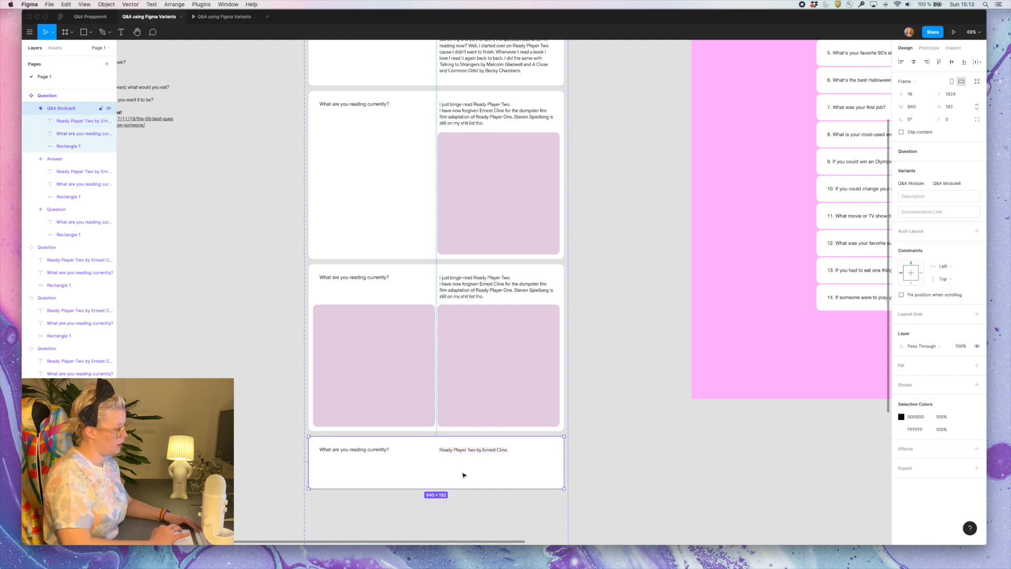
Set the new variant's height to 92 and name it "Short answer"
click(954, 107)
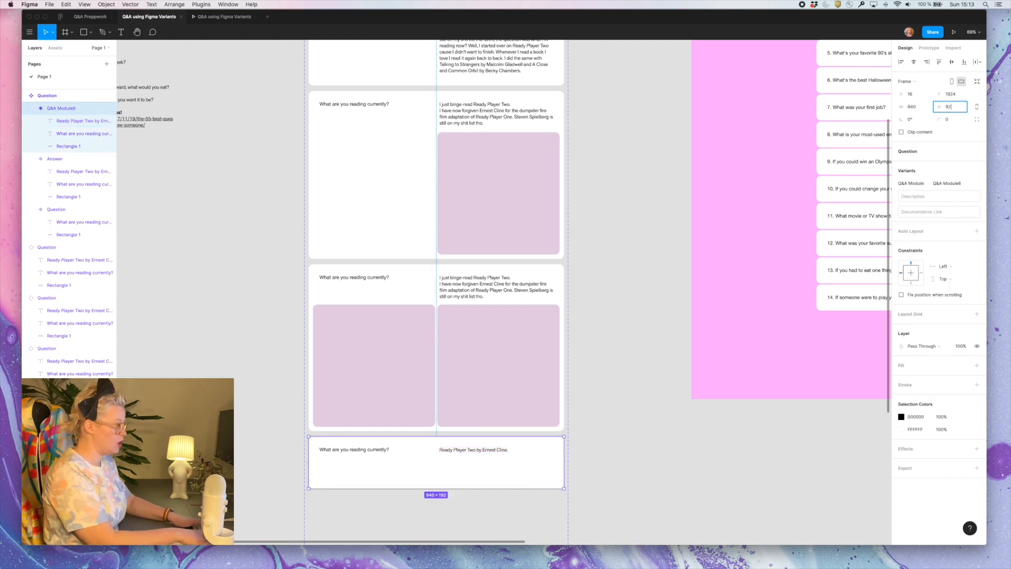
key(Return)
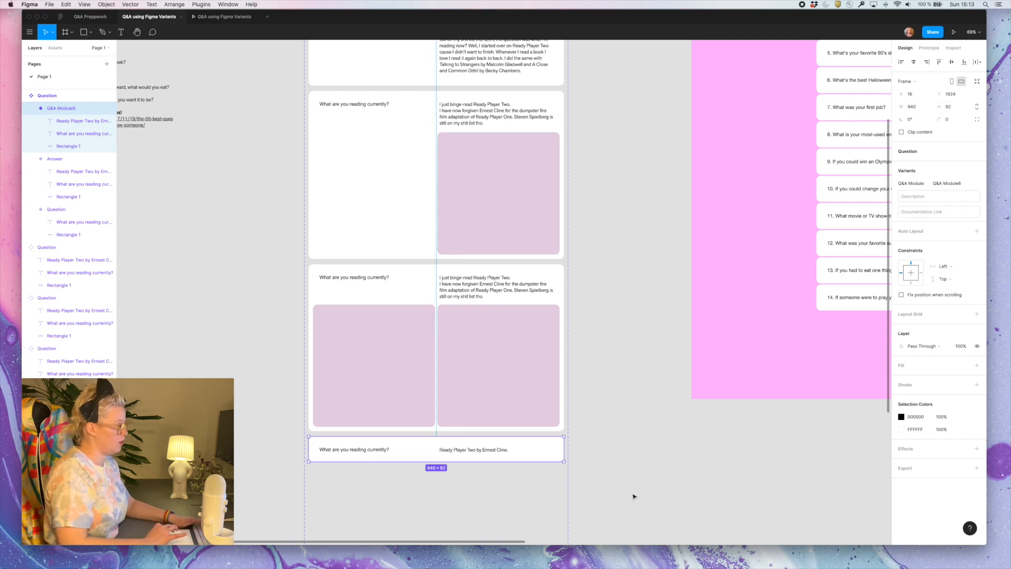
scroll(598, 481, down, 3)
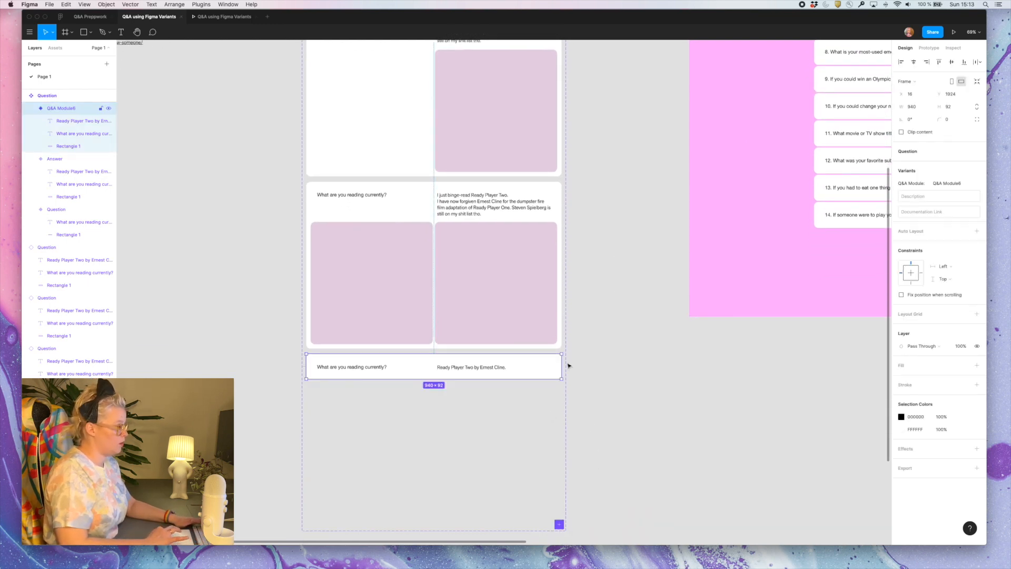
click(947, 185)
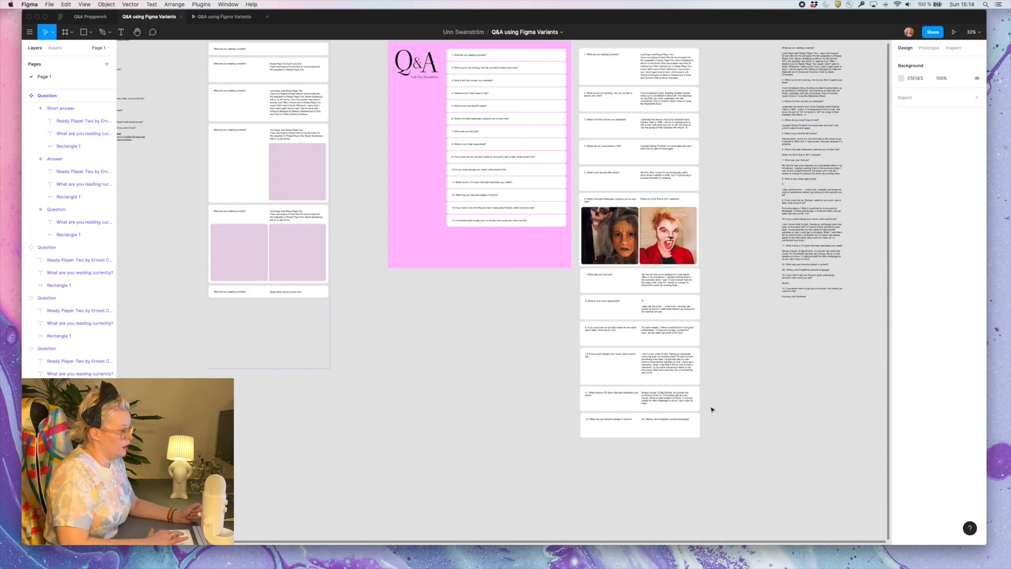
Switch answer card 12 about the favorite school subject to the Short answer variant
scroll(711, 409, right, 3)
click(577, 432)
scroll(576, 435, up, 5)
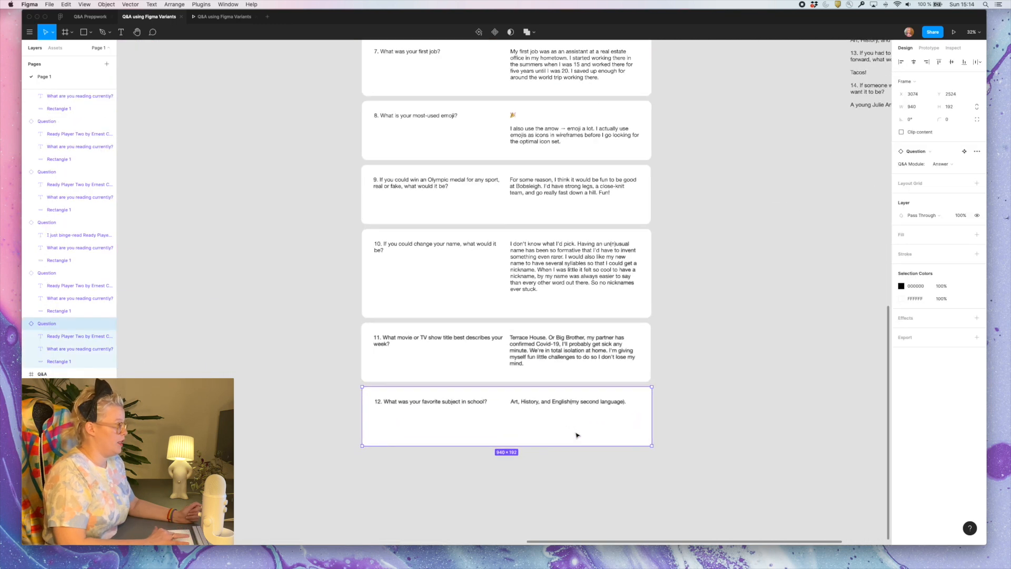
click(946, 164)
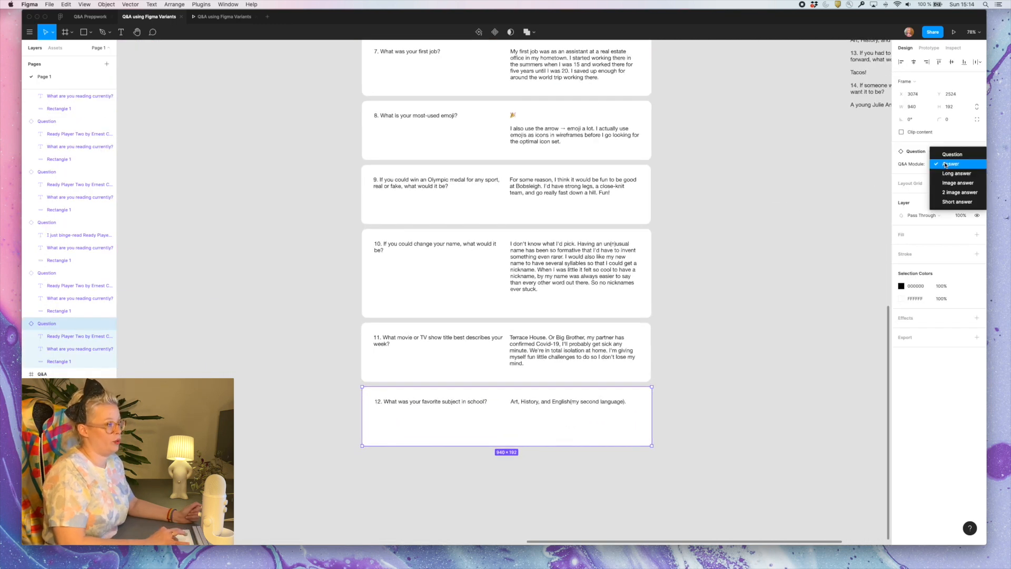
click(951, 203)
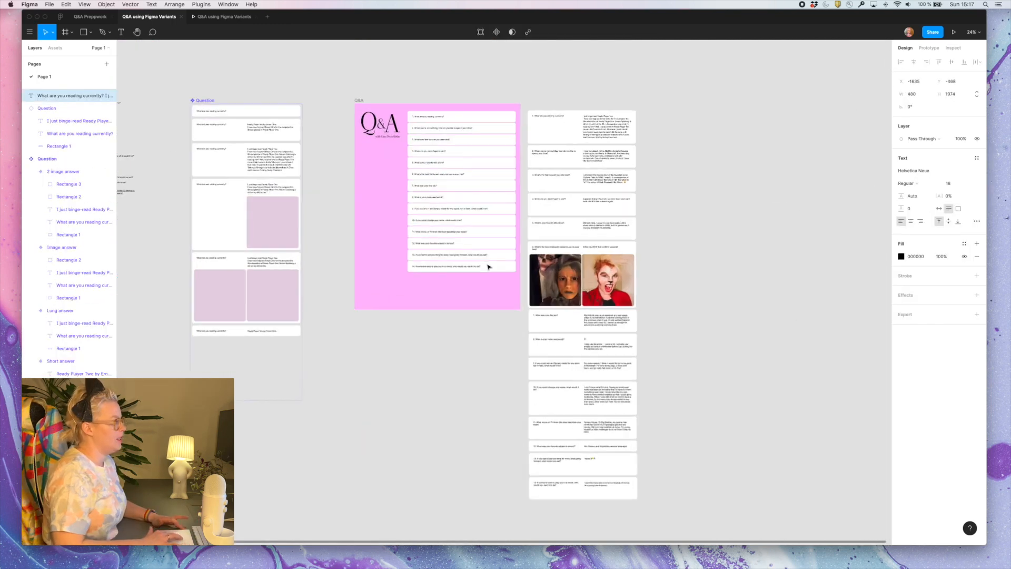
Duplicate the pink Q&A page frame beyond the stacked answer cards until three copies stand in a row
scroll(489, 267, up, 2)
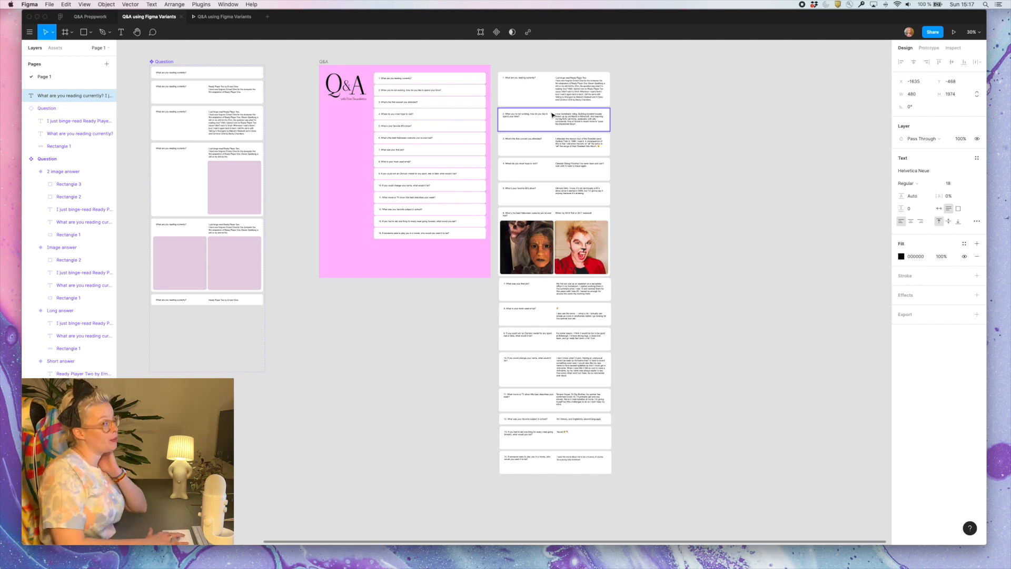
scroll(556, 112, up, 2)
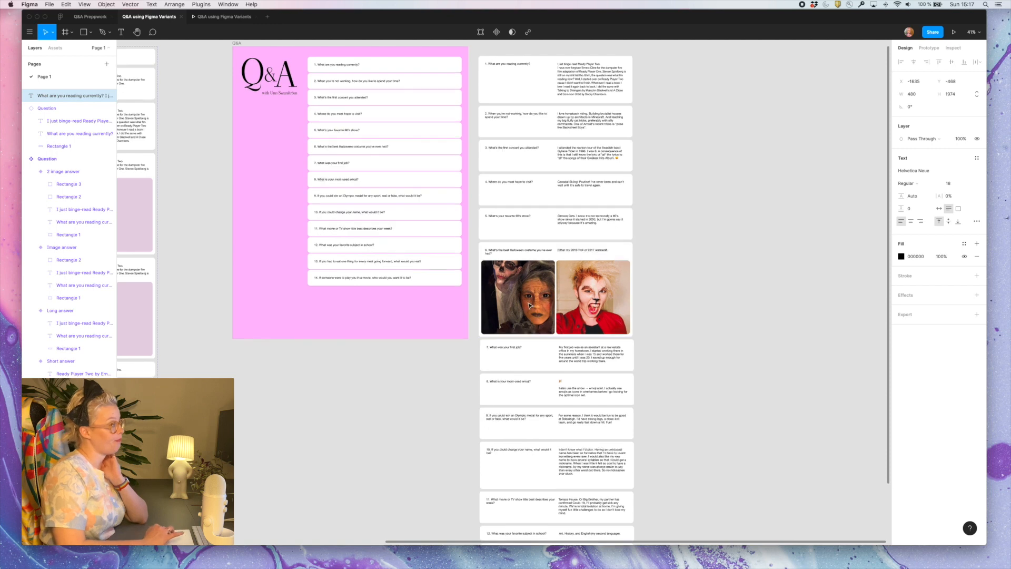
scroll(529, 305, down, 5)
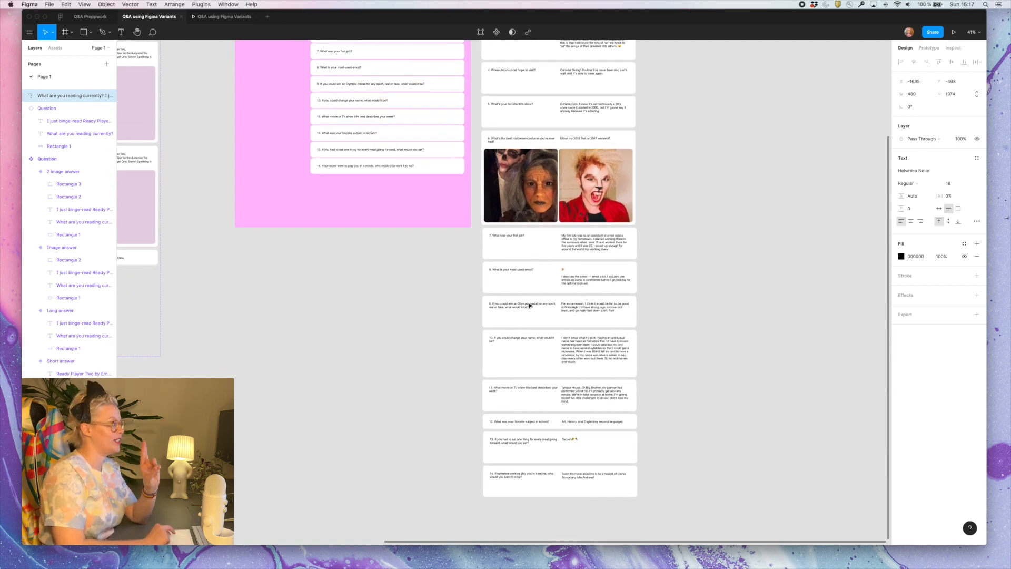
scroll(530, 305, up, 7)
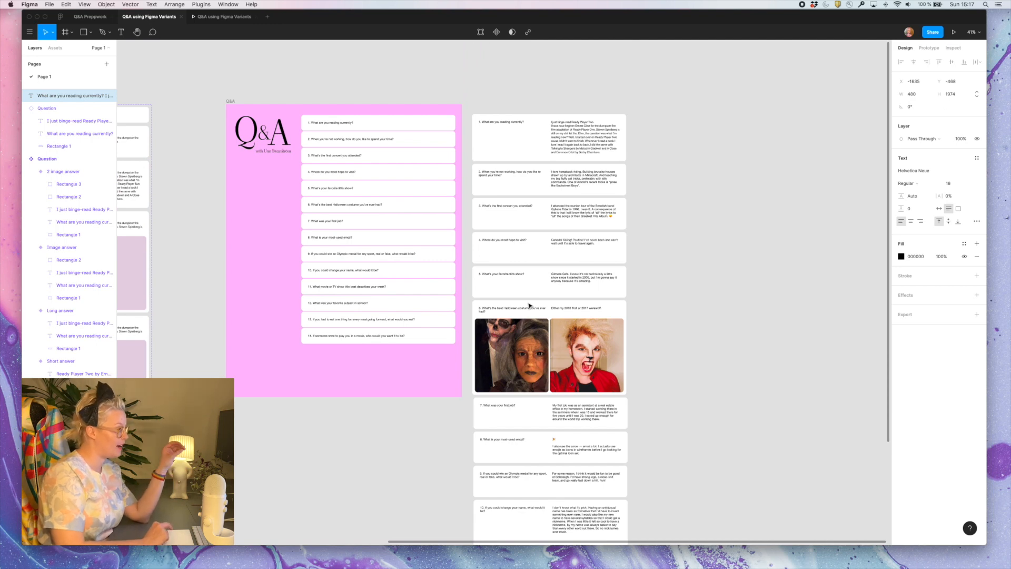
click(233, 101)
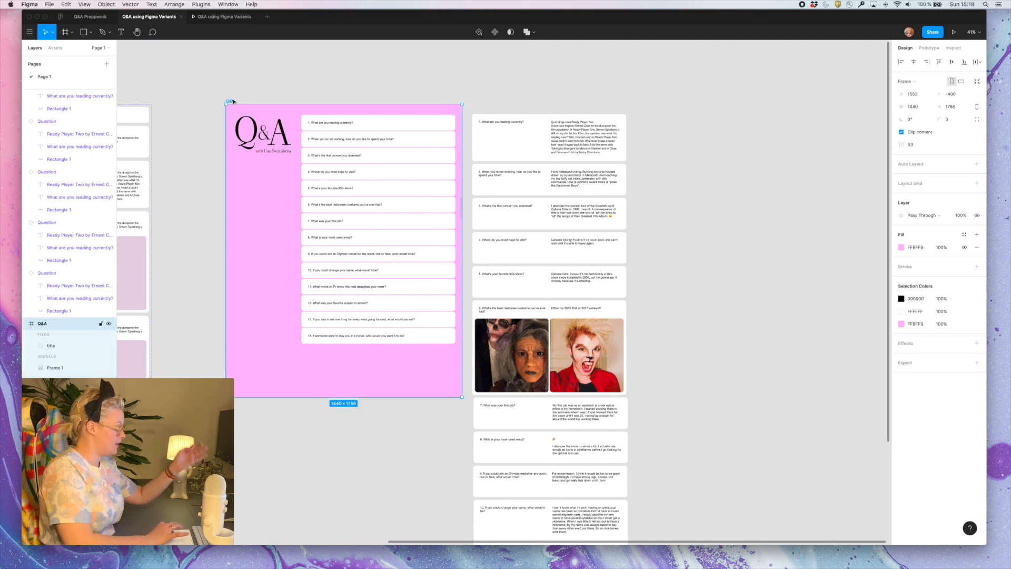
drag(233, 101, 674, 108)
scroll(676, 111, right, 10)
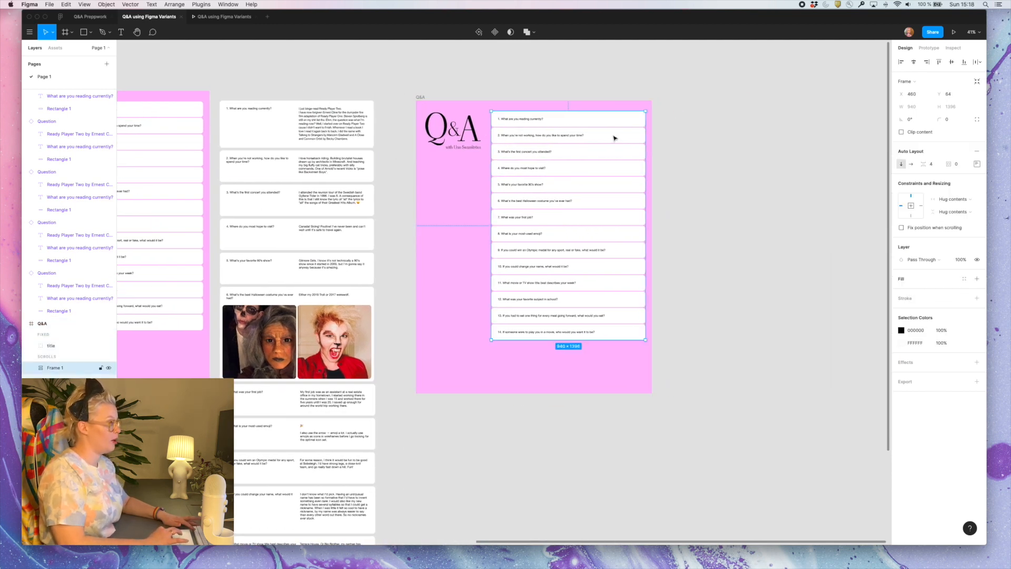
drag(522, 93, 768, 91)
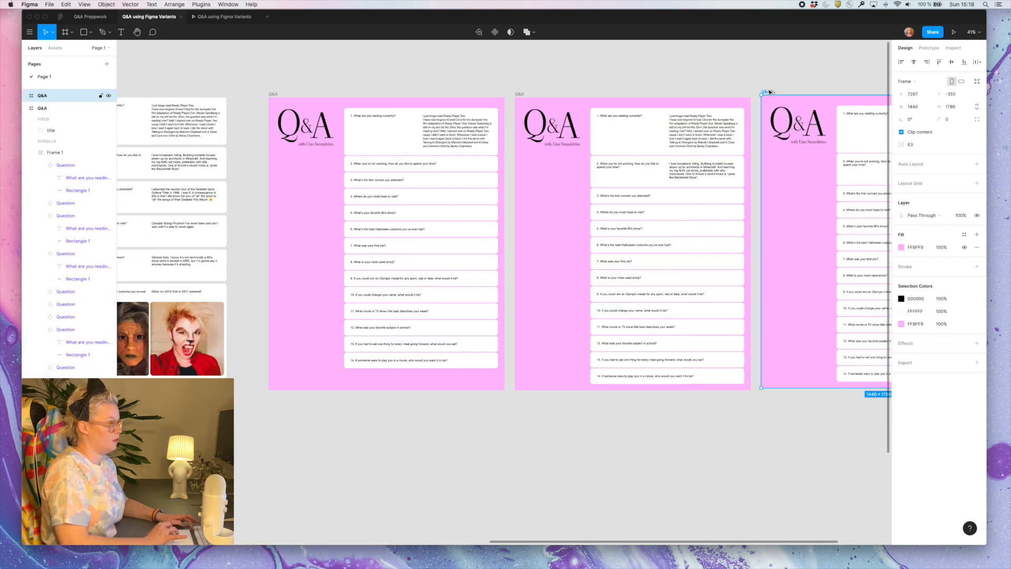
scroll(474, 237, right, 5)
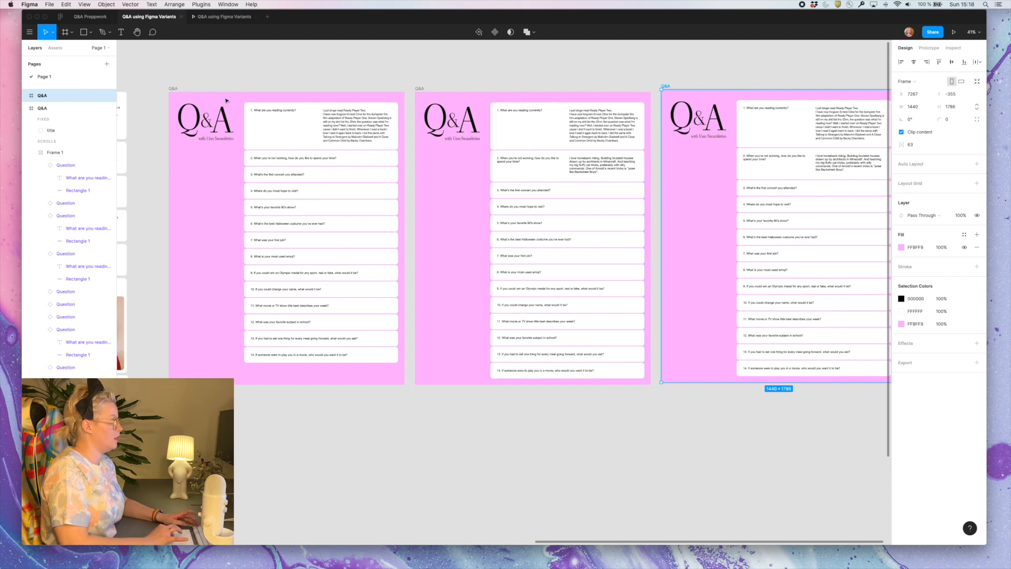
Recolor the fill of all three copied Q&A frames to pale green E3FFE6
click(175, 88)
shift+click(421, 89)
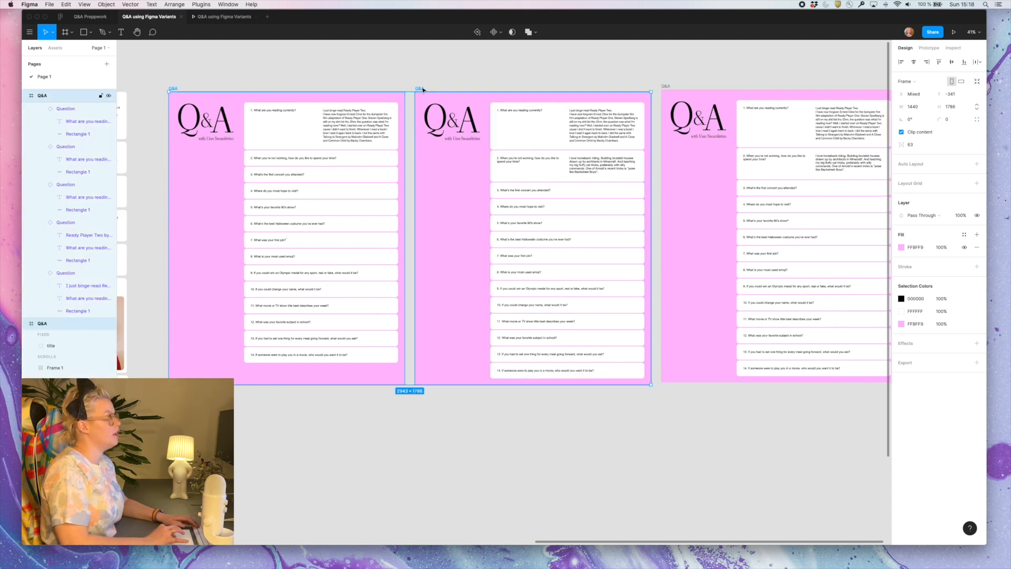
shift+click(666, 86)
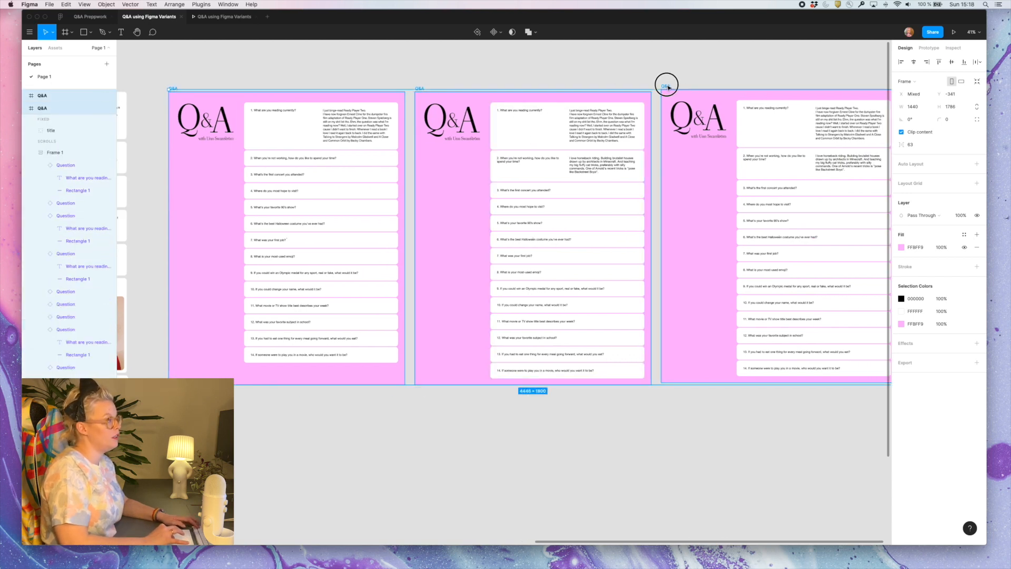
click(901, 247)
click(843, 362)
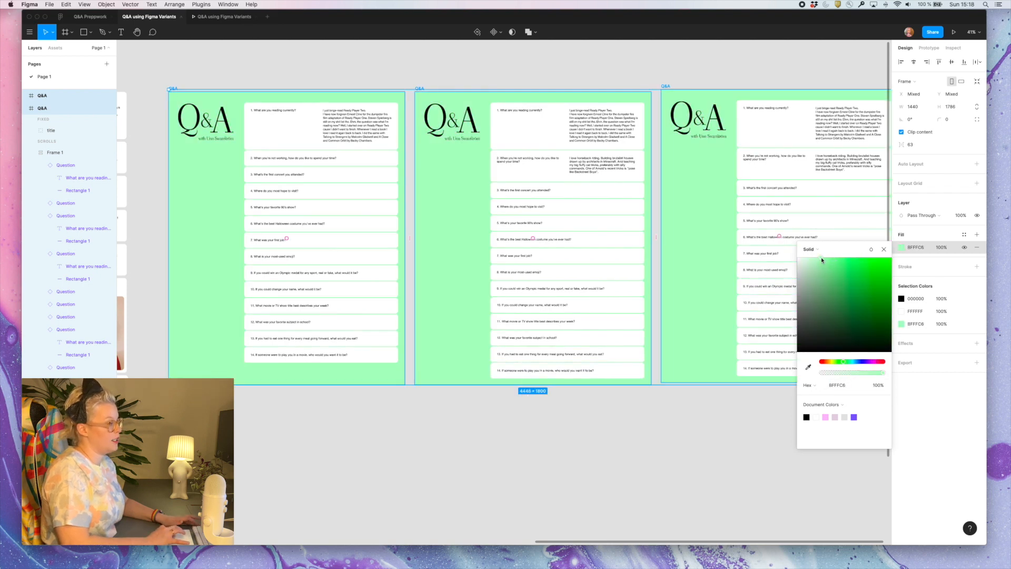
drag(820, 257, 808, 259)
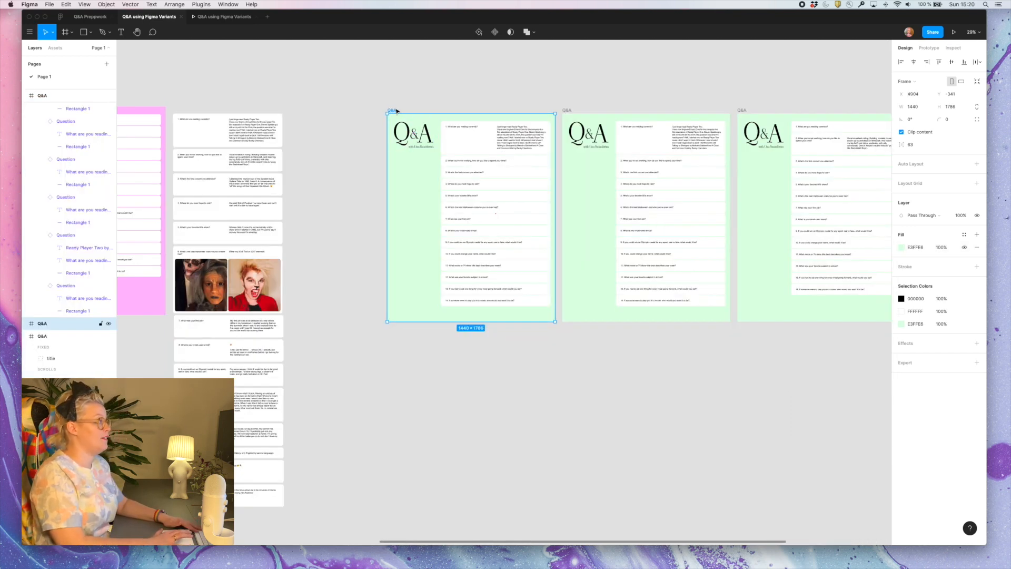
Switch card 1 in the first green Q&A frame to the Question variant
scroll(510, 156, up, 5)
double_click(517, 138)
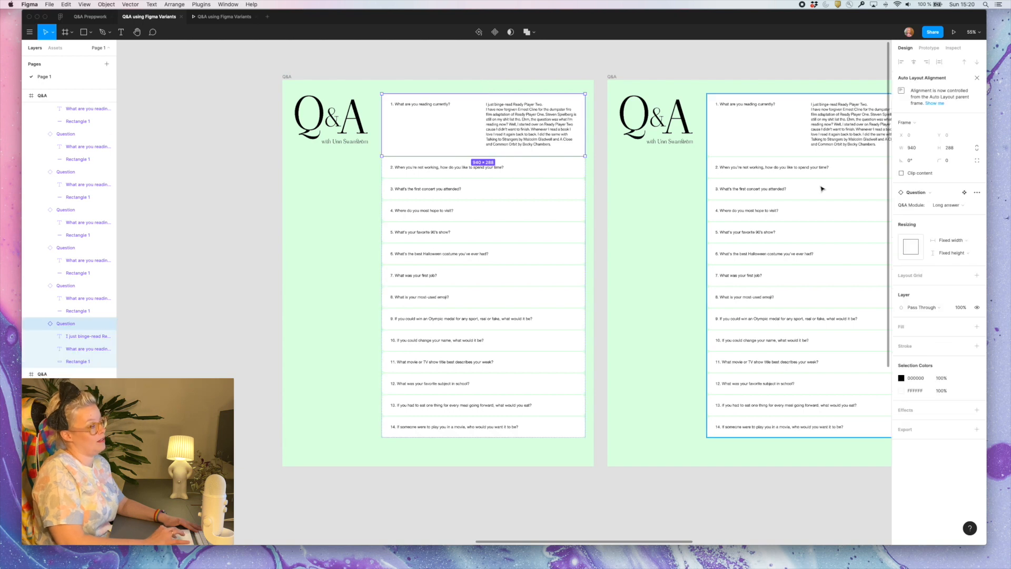
click(945, 205)
click(942, 188)
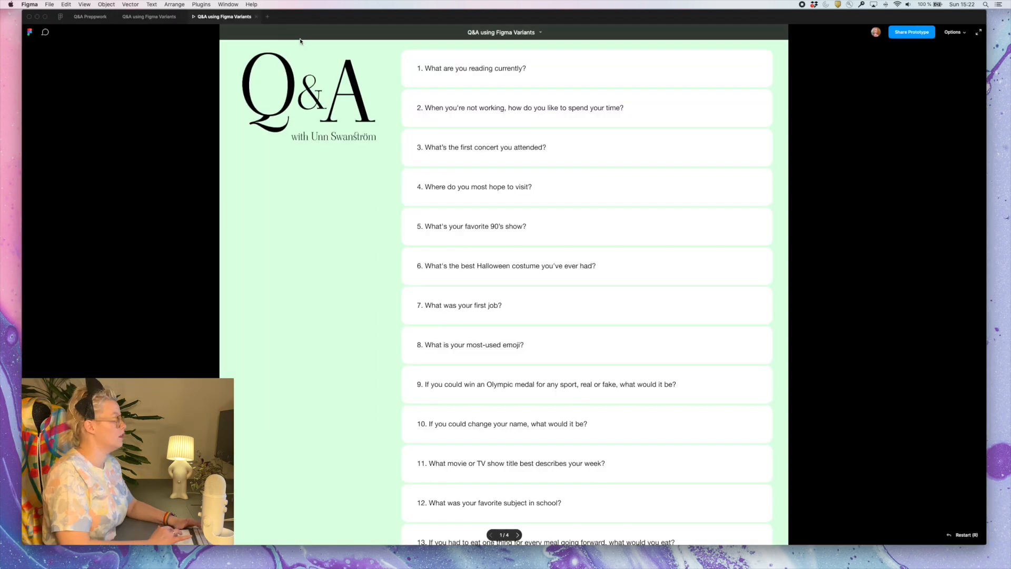
Test the green prototype by opening and closing the answers to questions 1 and 3, and return to the design file
click(509, 70)
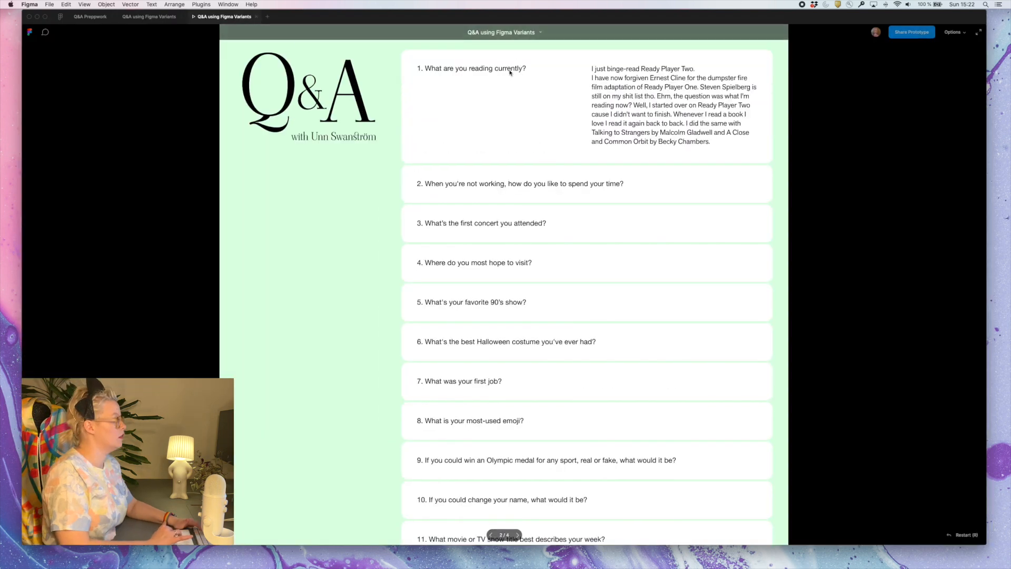
click(510, 72)
click(491, 152)
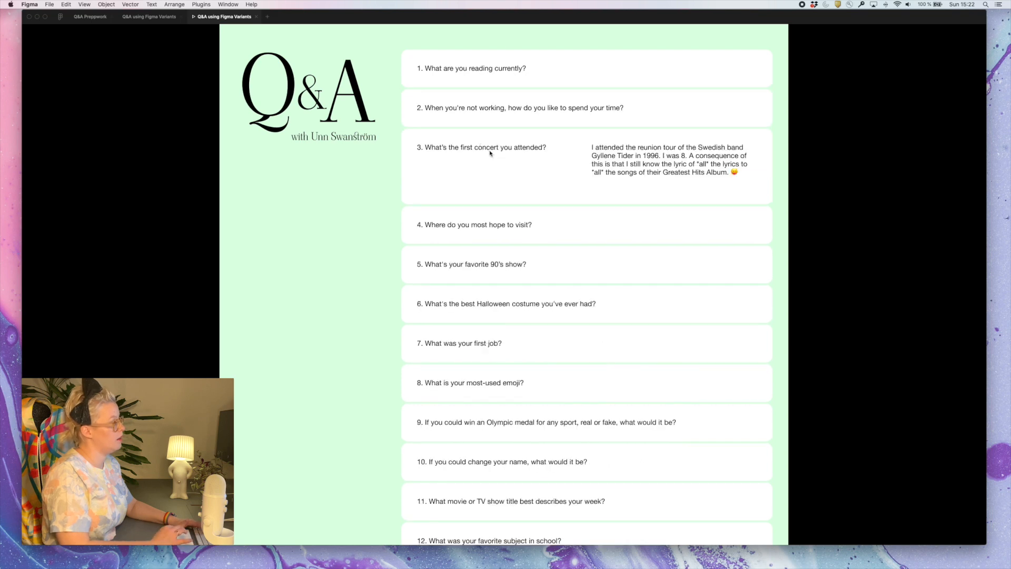
click(490, 152)
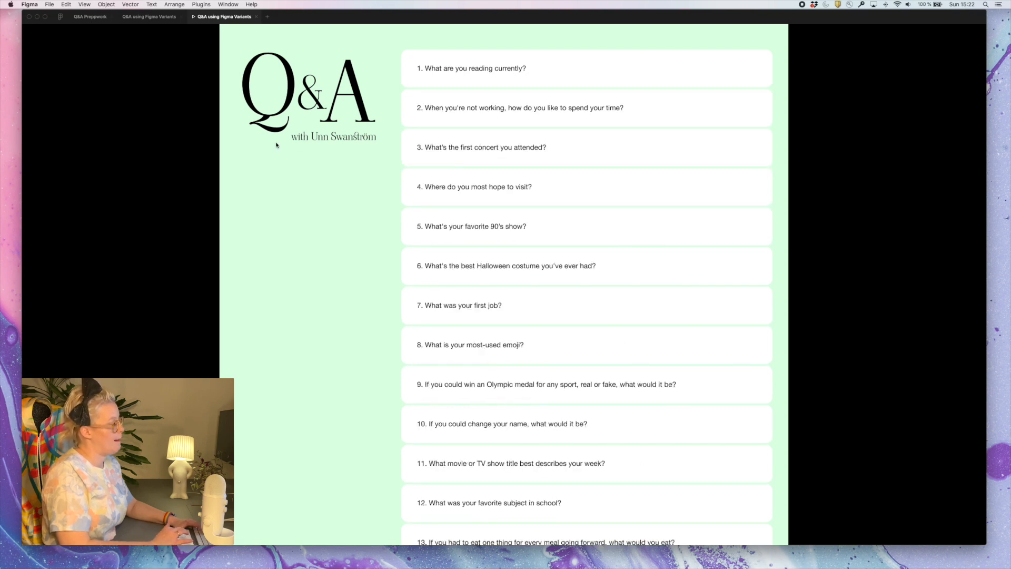
click(149, 16)
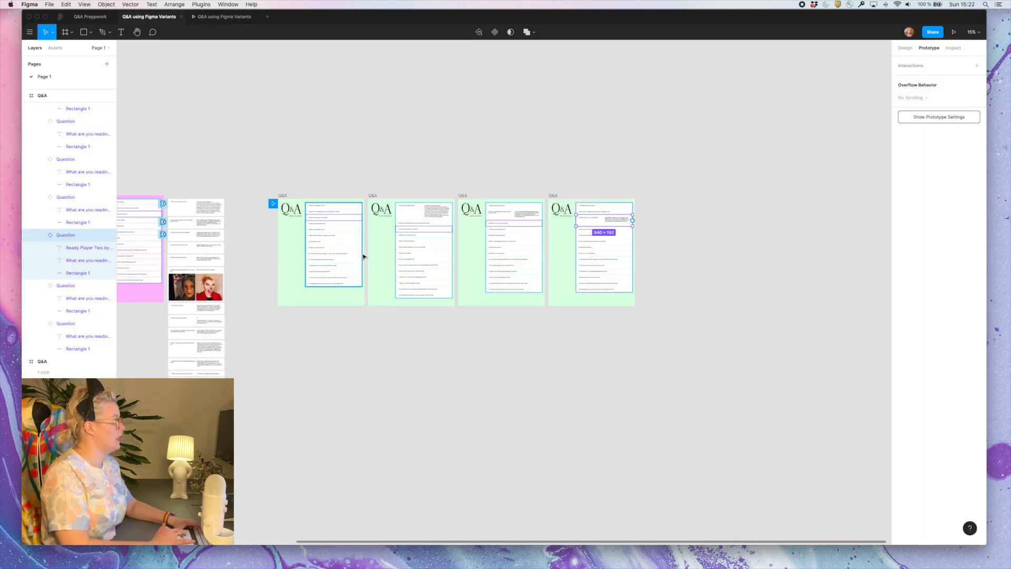
Examine the prototype connections between the green frames against the pink overlay version, checking the playing prototype in between
click(622, 396)
scroll(422, 249, up, 3)
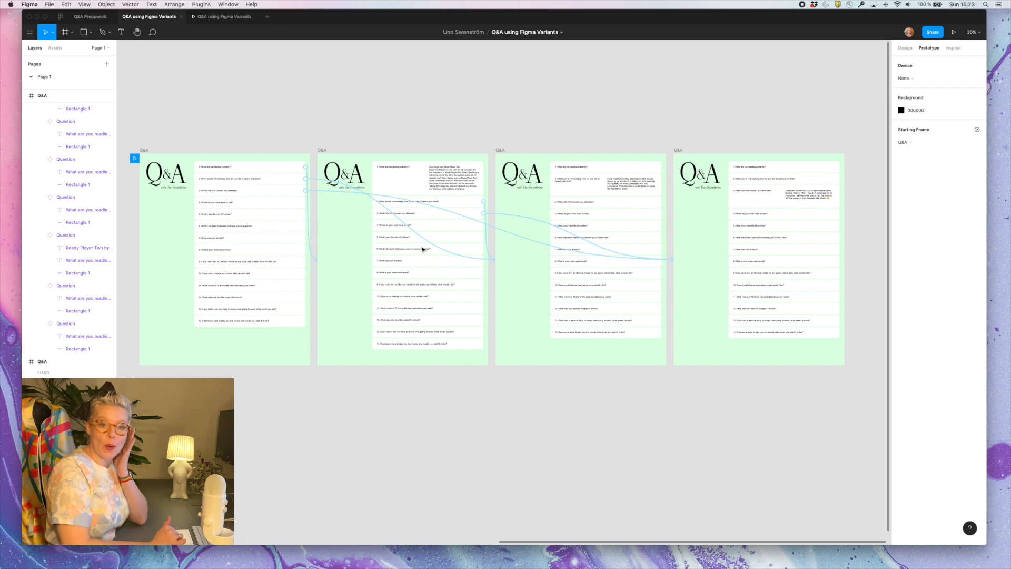
scroll(318, 57, left, 6)
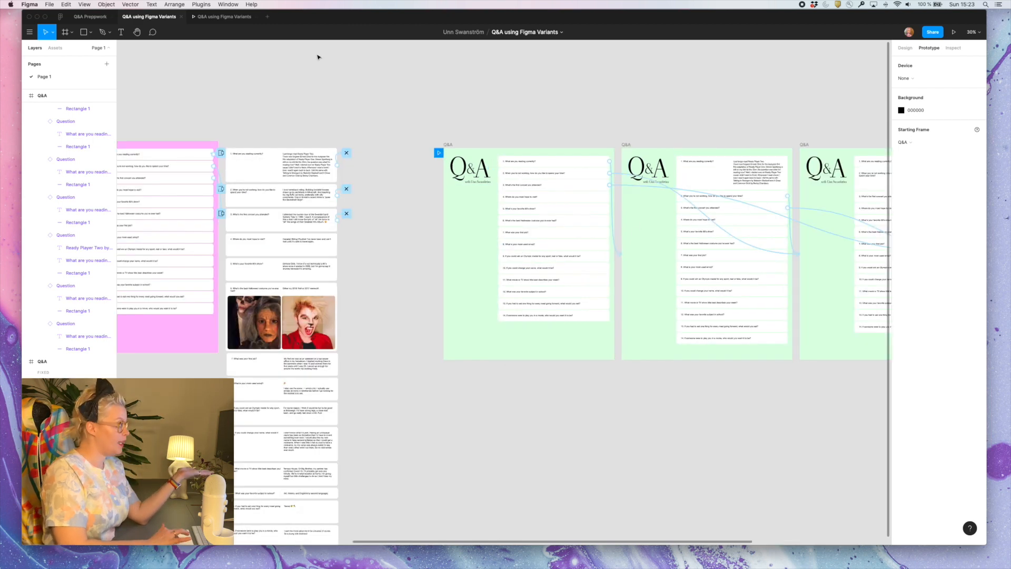
click(224, 16)
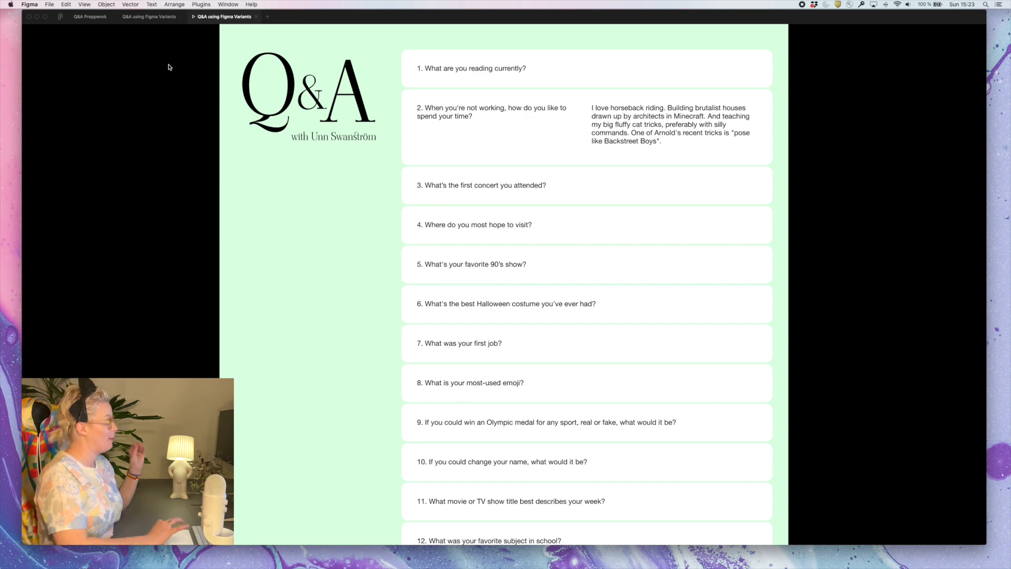
click(150, 18)
scroll(430, 216, left, 3)
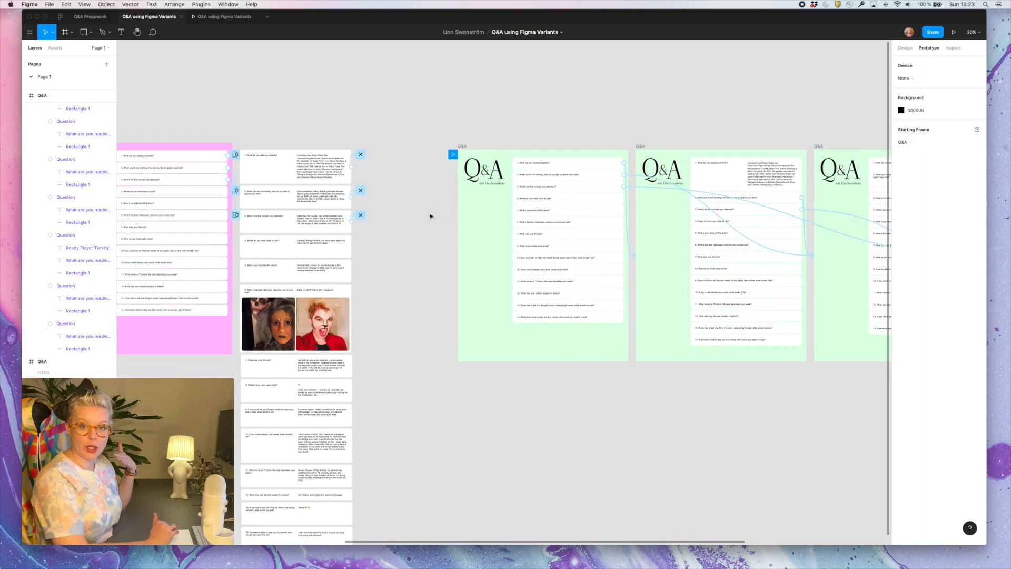
scroll(783, 271, down, 5)
scroll(799, 198, right, 2)
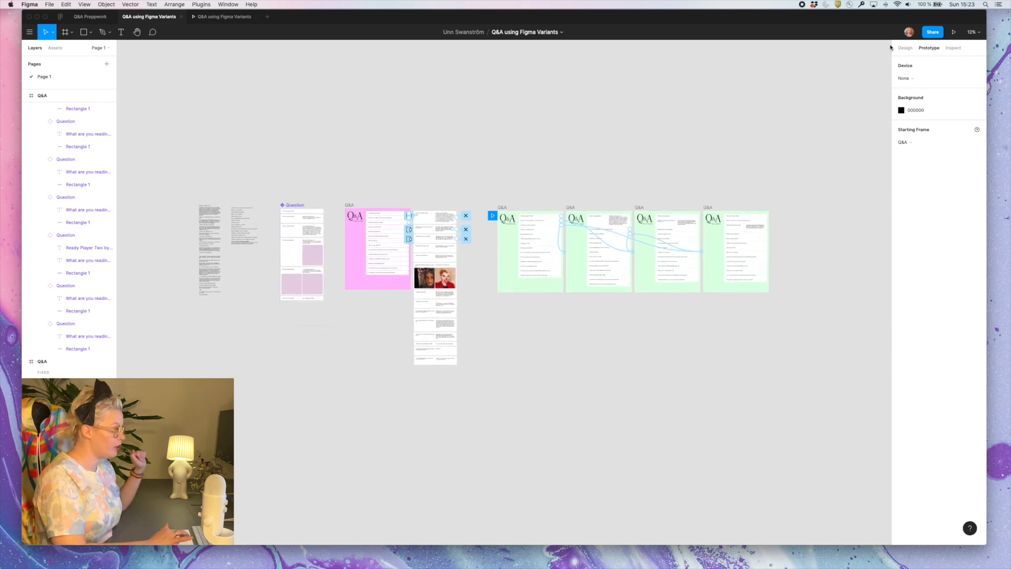
Examine the pink frame's question cards and answer overlays, and compare their connections with the green Q&A frames
scroll(553, 299, up, 3)
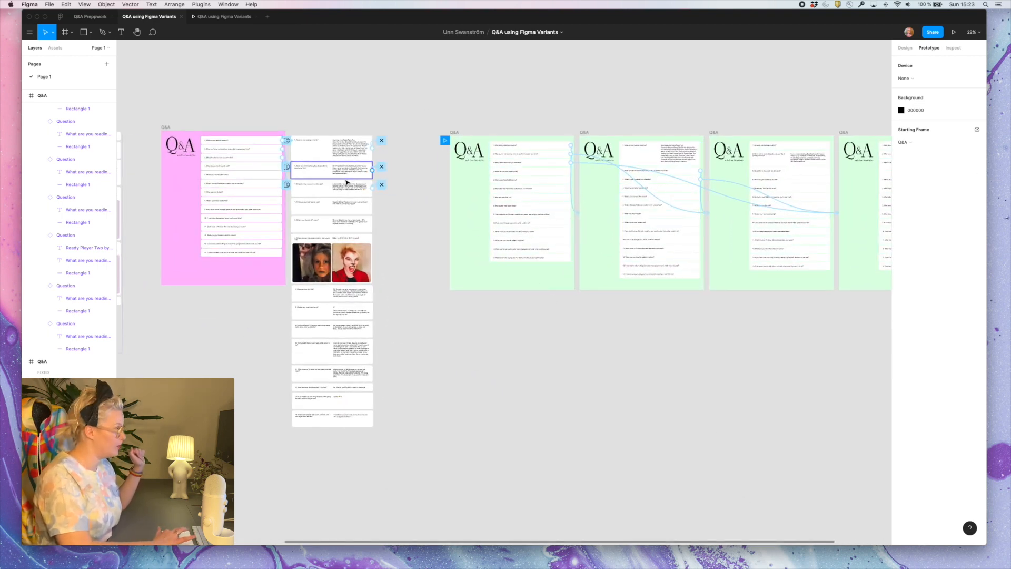
scroll(347, 182, up, 4)
scroll(346, 183, left, 1)
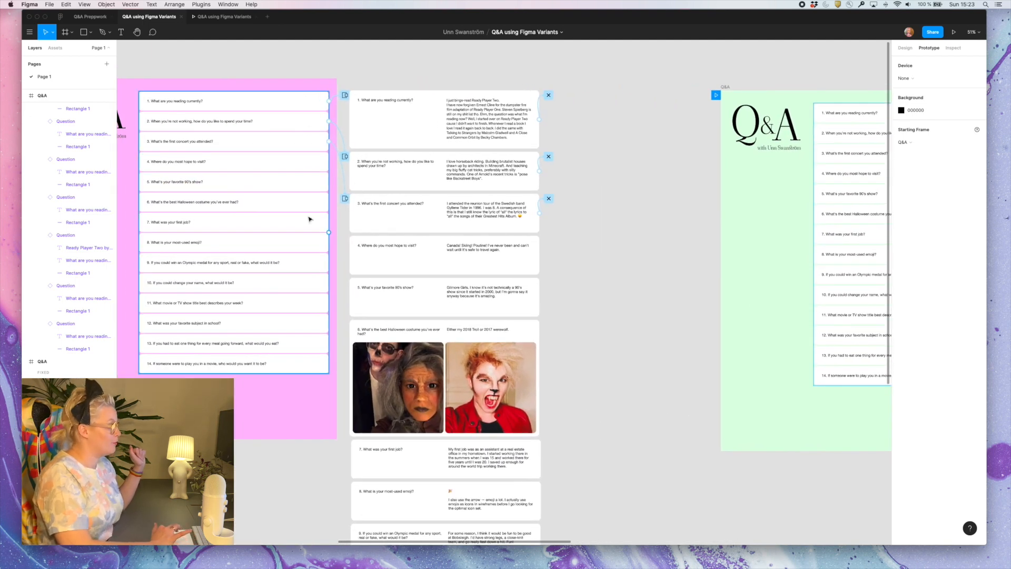
scroll(309, 219, left, 5)
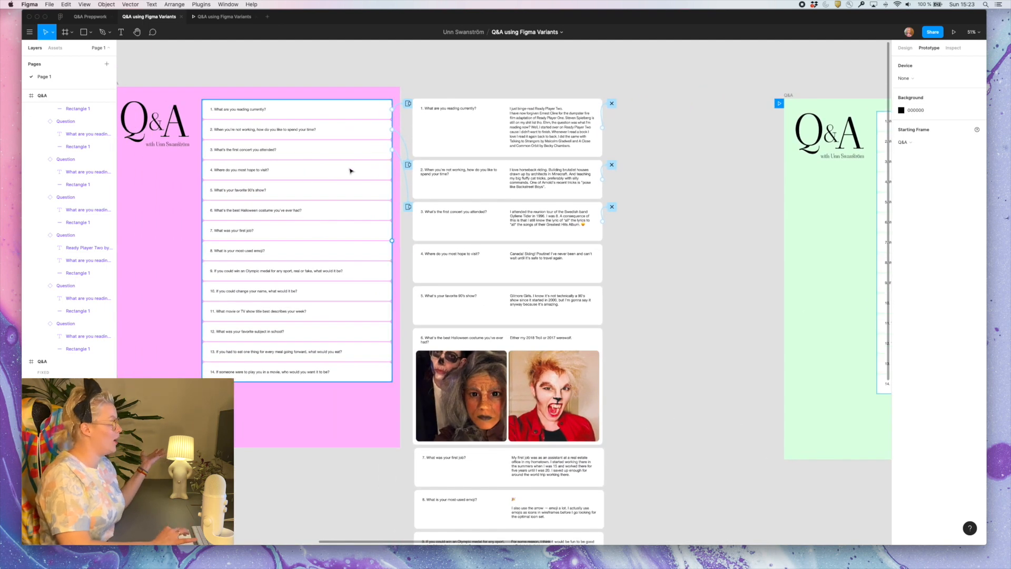
double_click(360, 175)
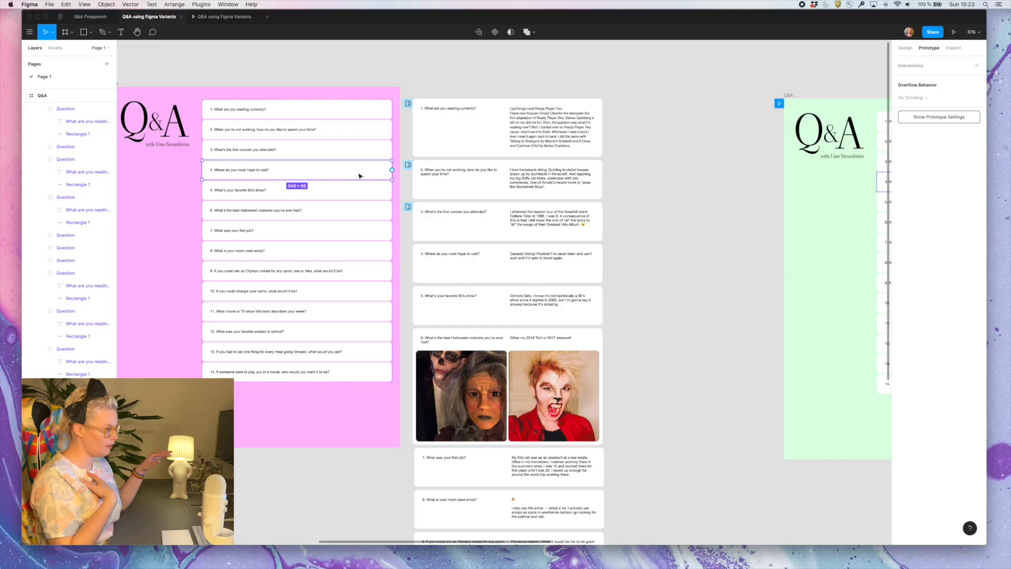
scroll(360, 176, left, 3)
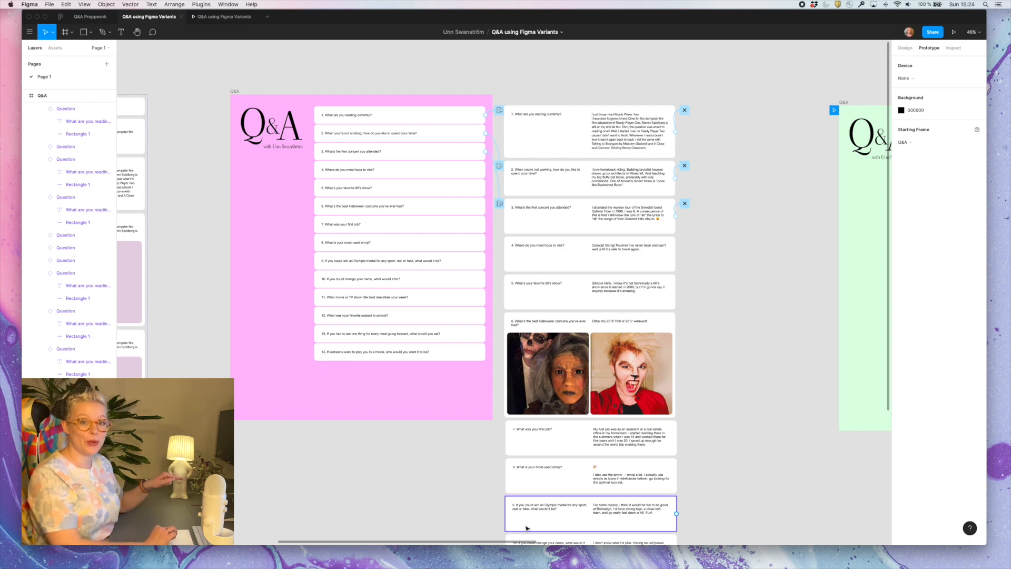
scroll(525, 529, right, 15)
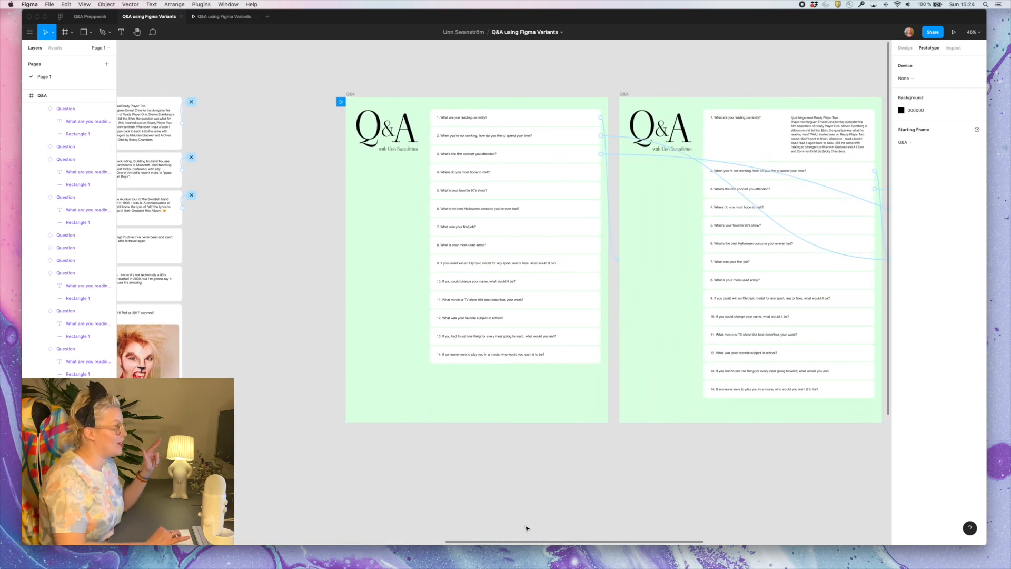
scroll(526, 528, right, 8)
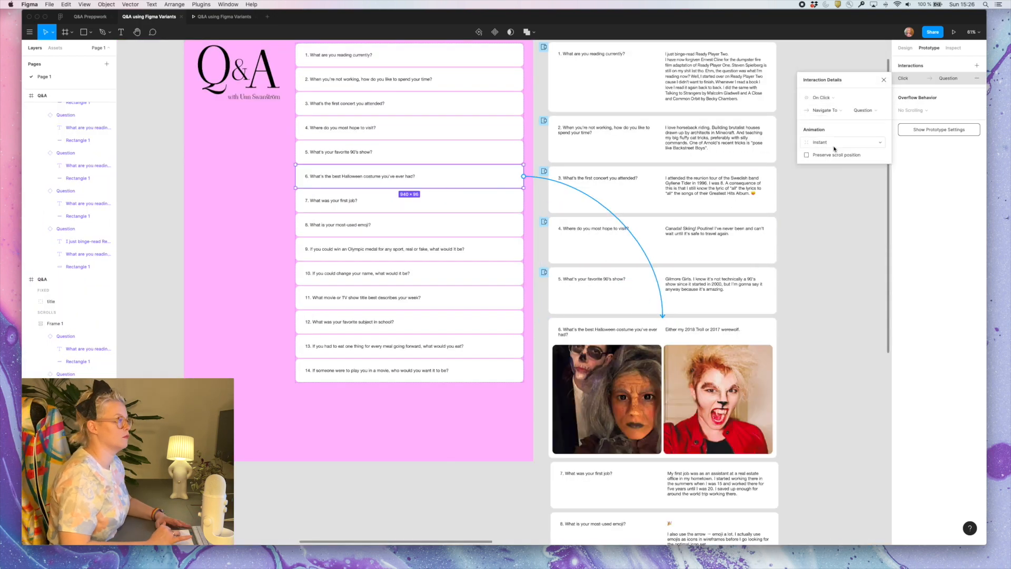
Link the remaining pink question cards through question 13 to their matching answer cards as On Click overlays
click(817, 142)
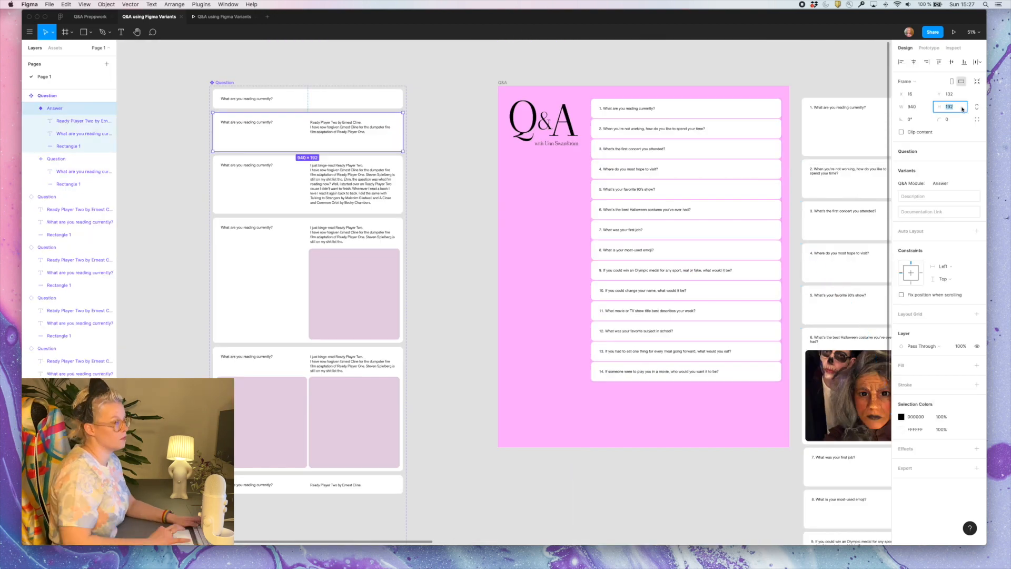
click(949, 107)
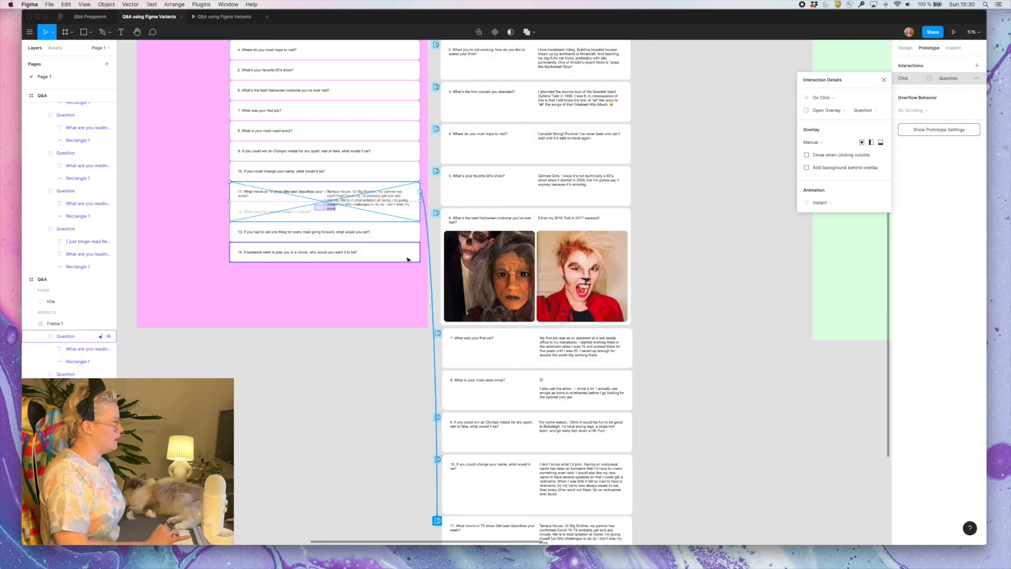
scroll(552, 181, down, 3)
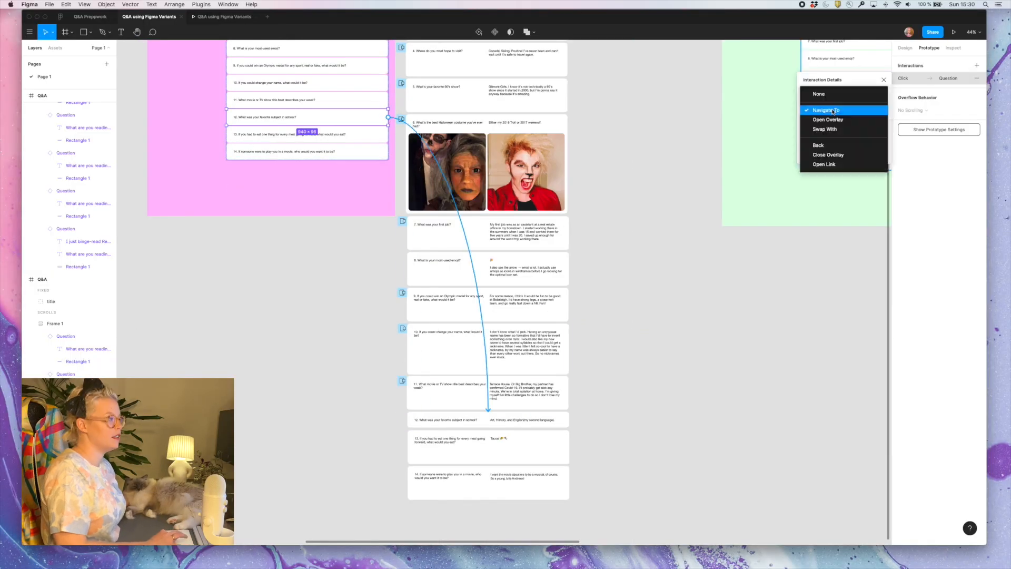
drag(388, 134, 431, 448)
click(819, 143)
click(819, 218)
Link question card 14 to its answer card with an On Click Open Overlay interaction, Manual position and Instant animation
click(376, 153)
drag(388, 152, 432, 481)
click(819, 143)
click(819, 218)
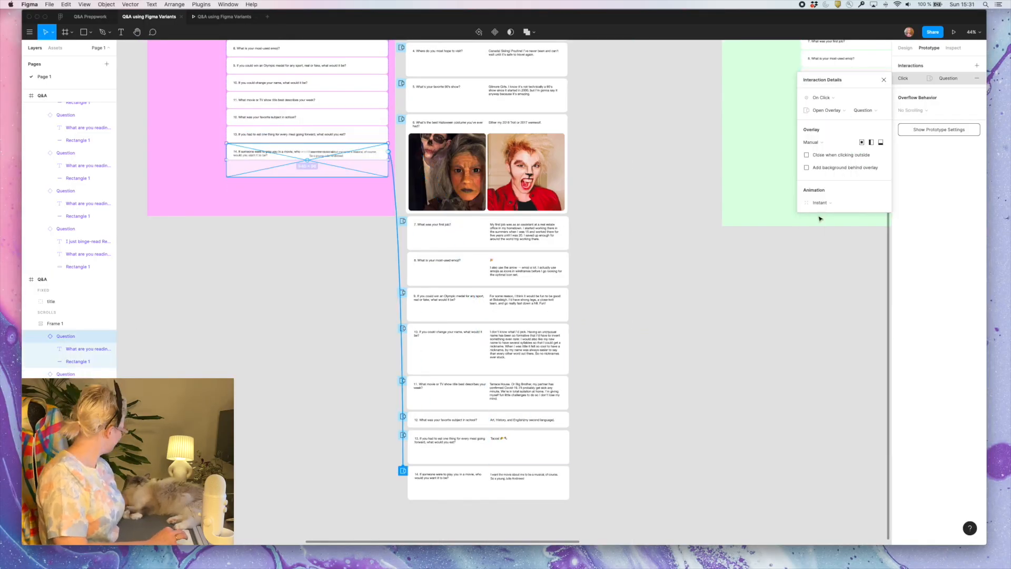
Add an On Click Close Overlay interaction to the answer cards for questions 14 and 13
click(393, 332)
click(543, 485)
click(977, 66)
click(842, 110)
click(841, 175)
click(545, 460)
click(977, 66)
click(843, 110)
click(841, 174)
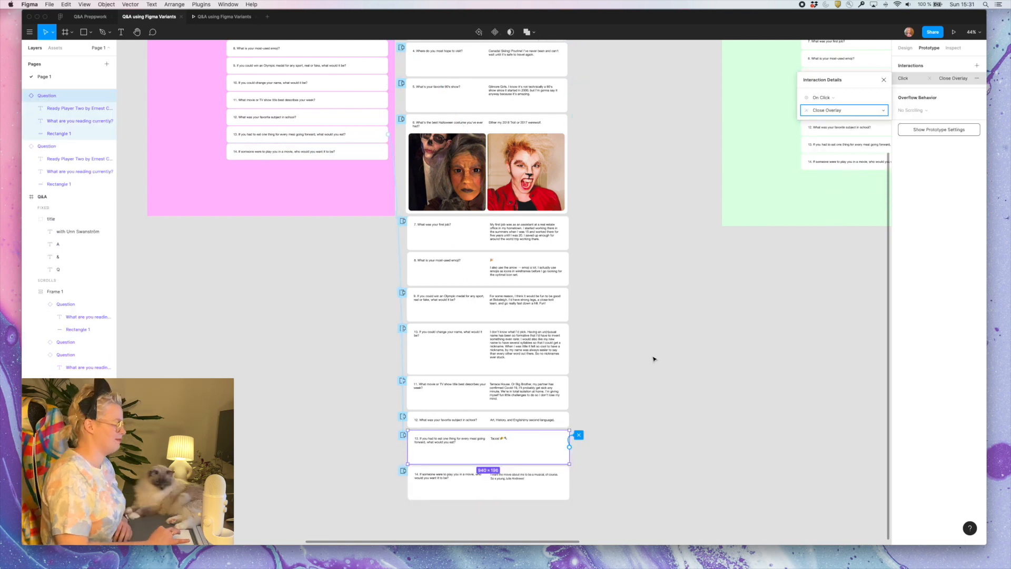
Move the prototype starting point to the pink Q&A frame and test it by opening the answer to question 3
scroll(346, 205, up, 6)
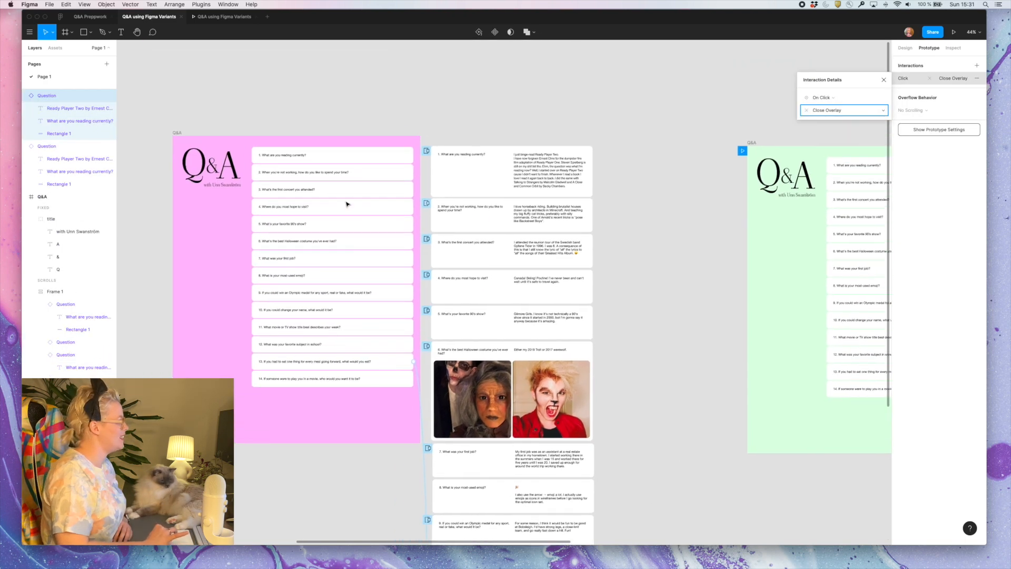
click(670, 141)
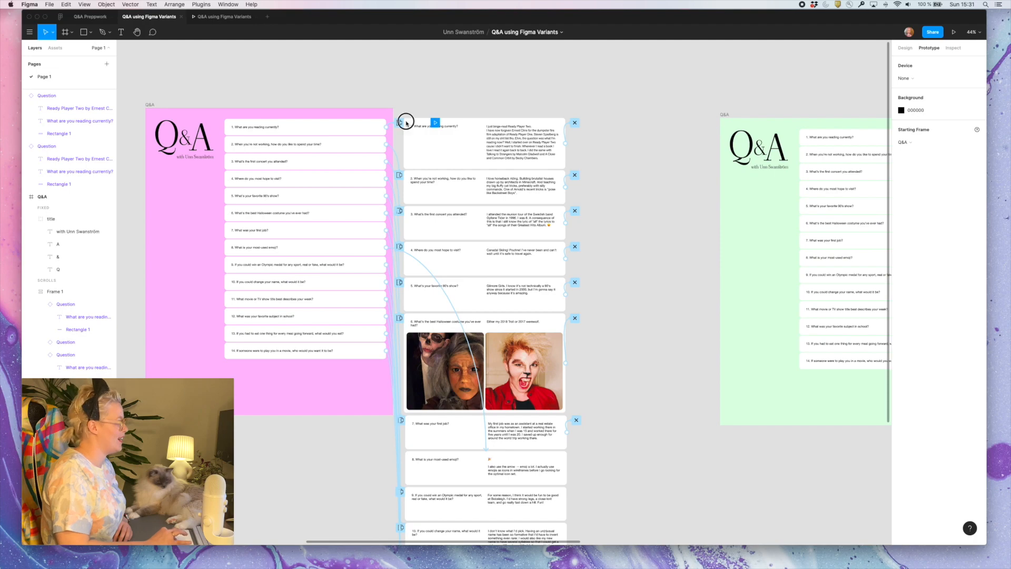
click(221, 16)
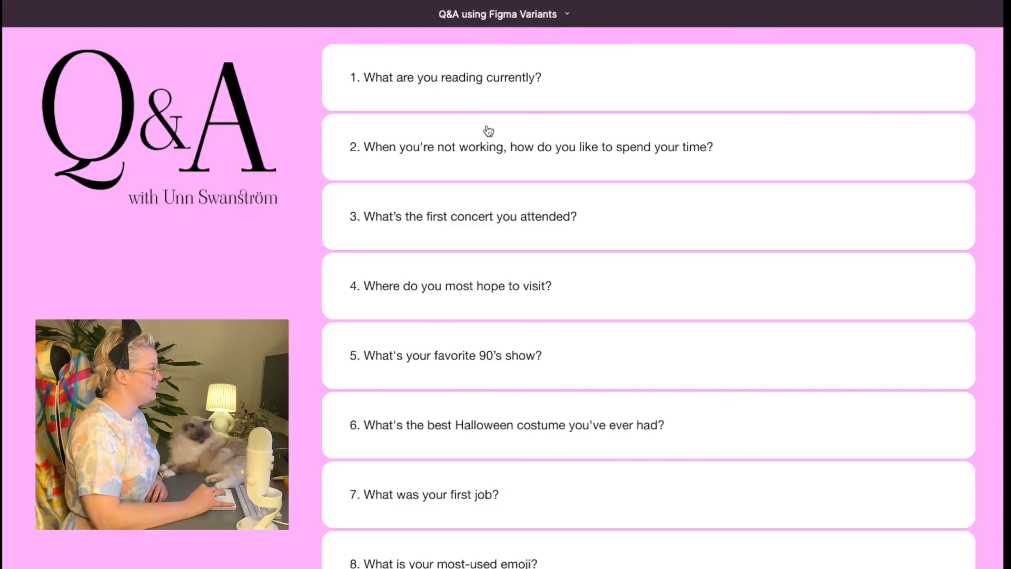
click(523, 219)
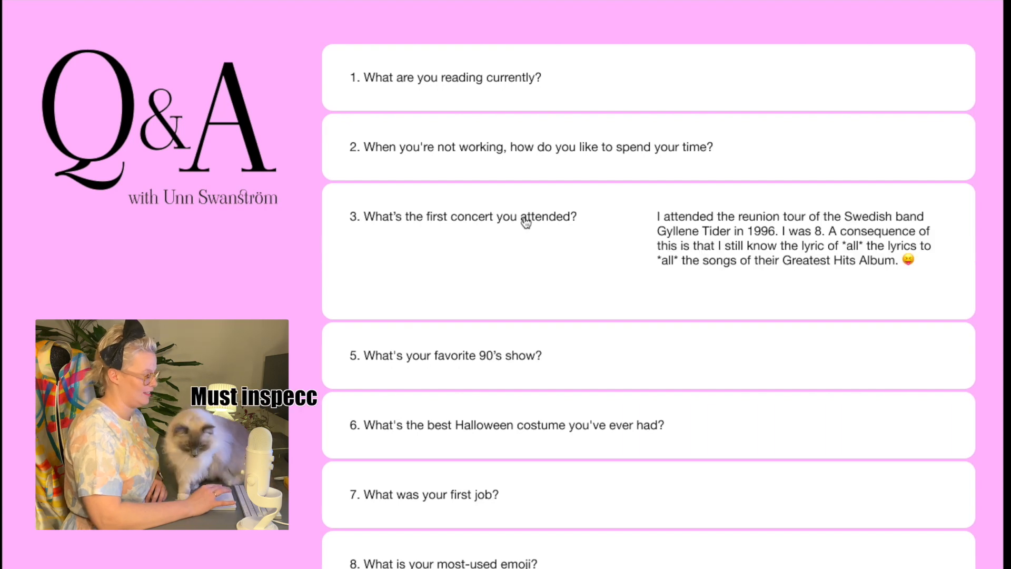
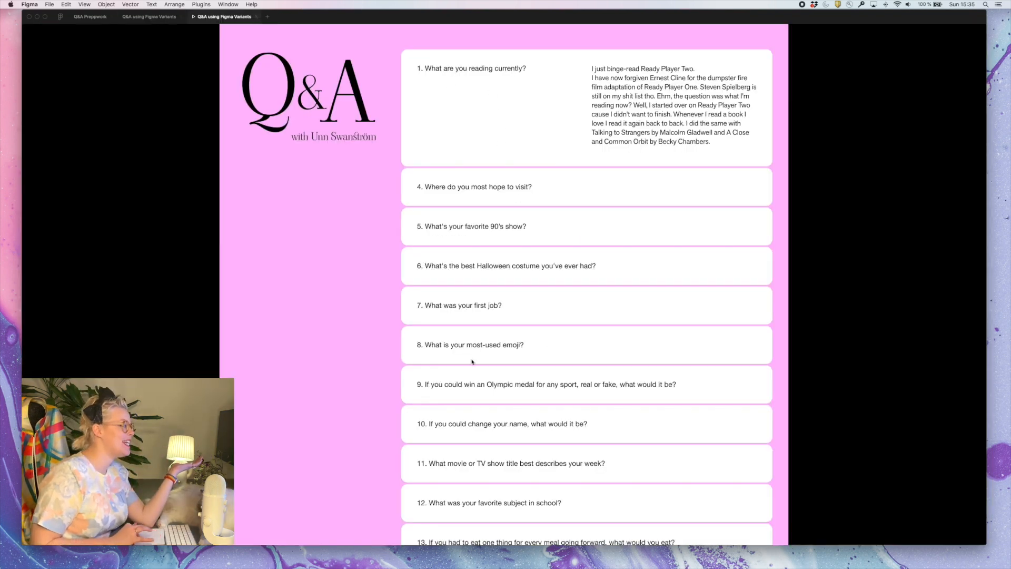
Test the pink Q&A prototype by closing the answer to question 1 and opening the answer to question 8
click(520, 105)
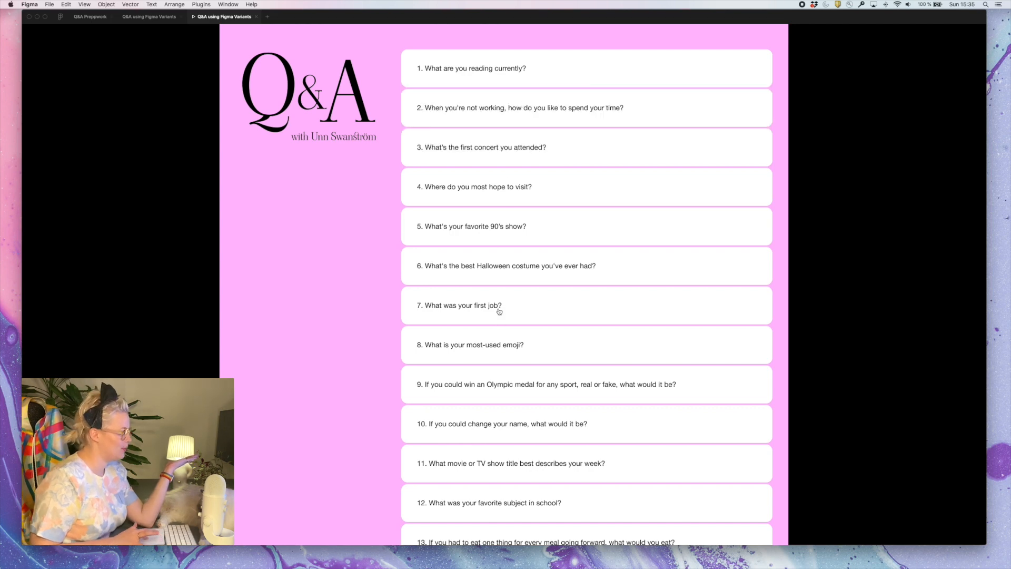
scroll(481, 466, down, 2)
scroll(481, 466, down, 3)
scroll(480, 466, up, 4)
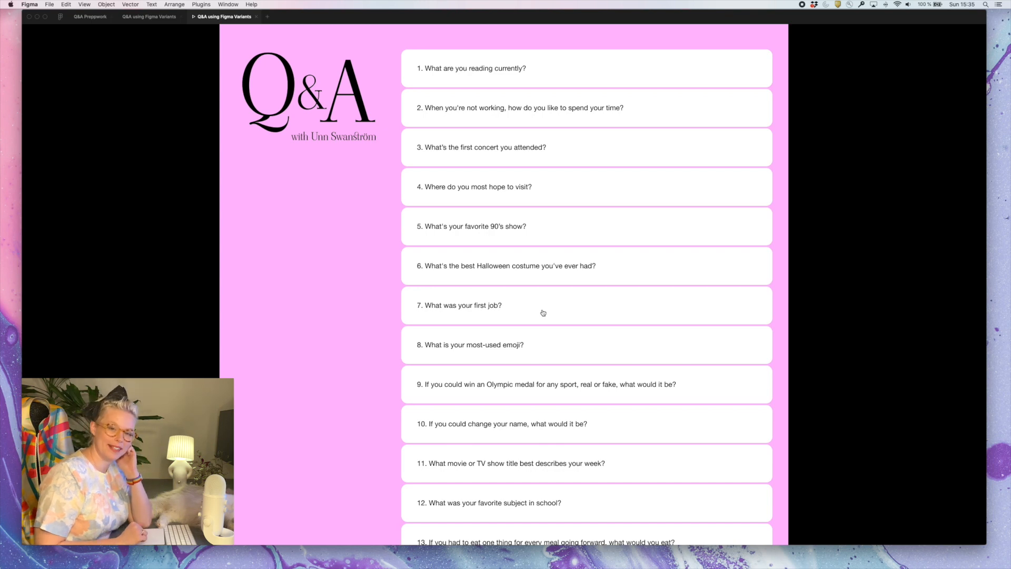
click(557, 345)
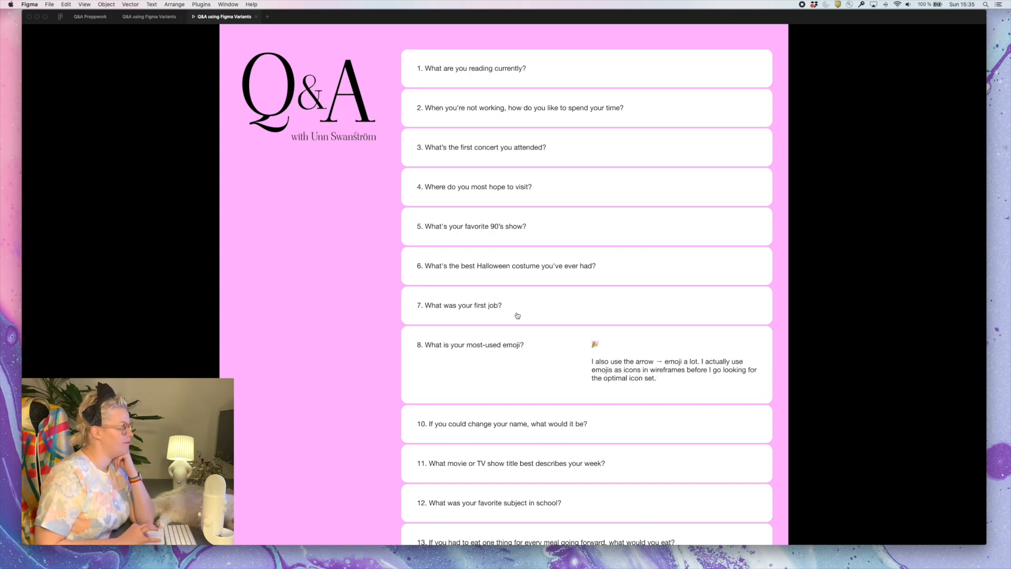
Return to the design file and compare the pink frame's overlay answer cards with the linked green Q&A frames
click(149, 17)
scroll(377, 152, down, 5)
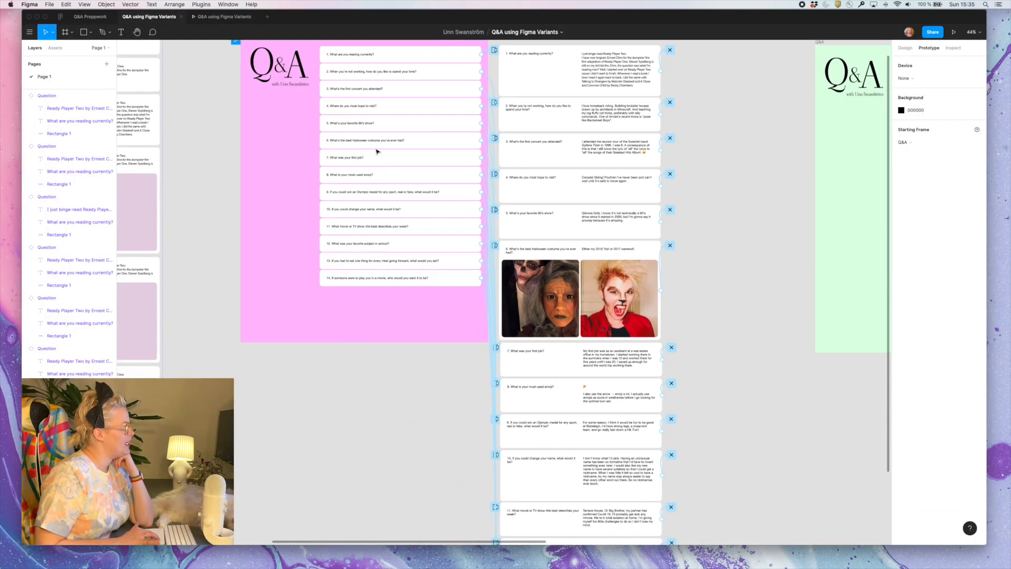
scroll(377, 152, down, 2)
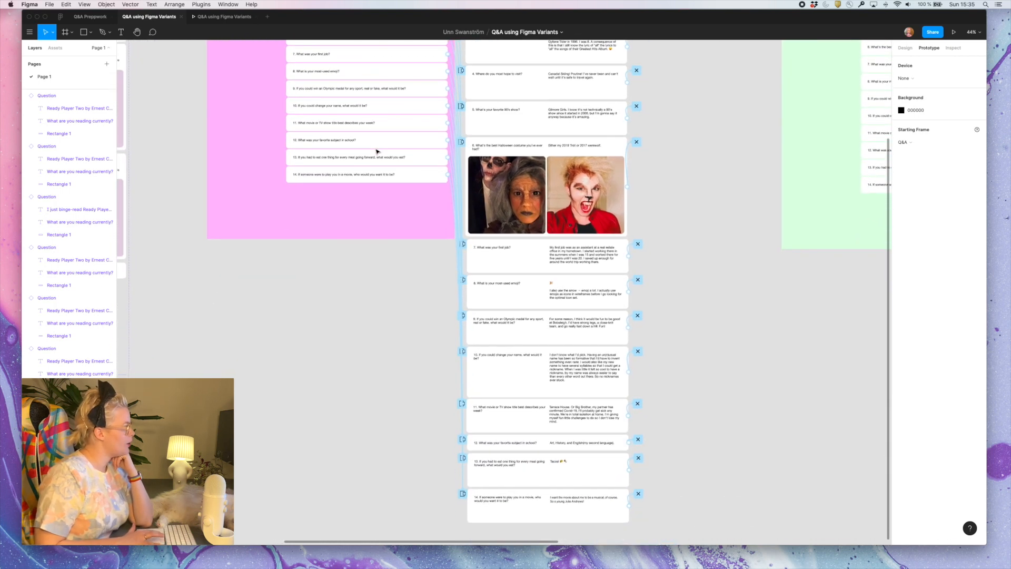
scroll(377, 151, down, 2)
scroll(385, 134, down, 5)
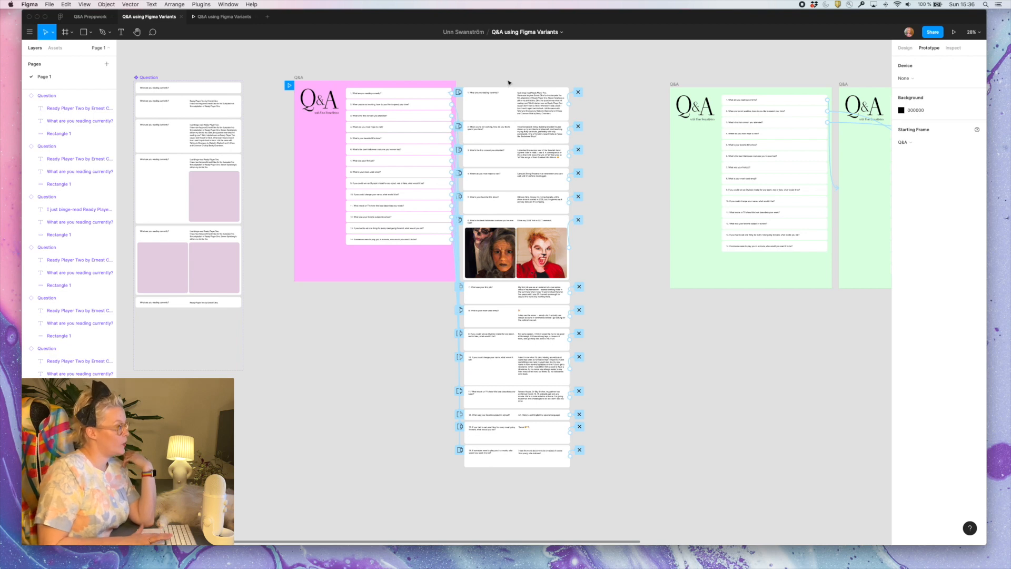
scroll(519, 533, left, 2)
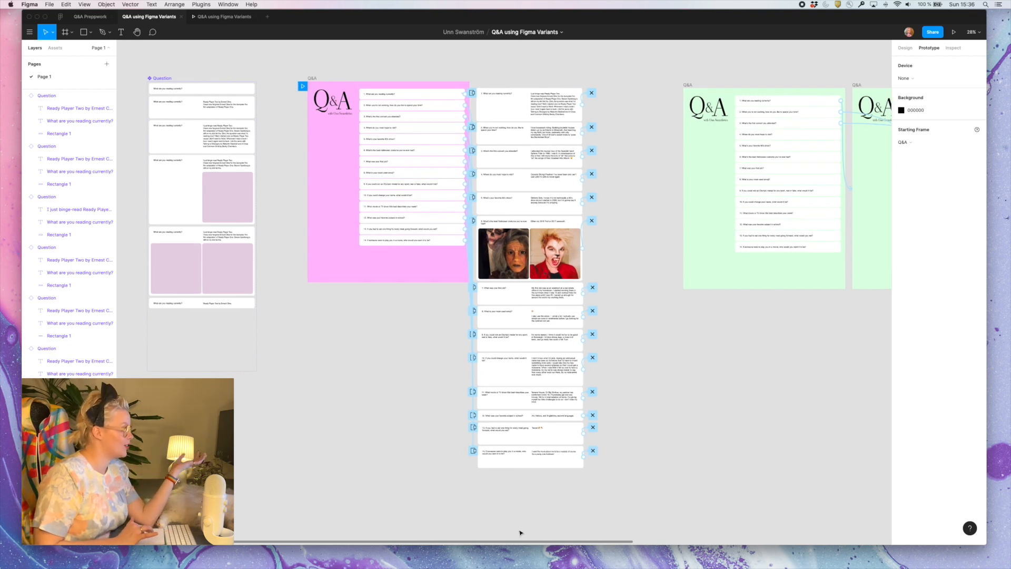
scroll(442, 313, right, 10)
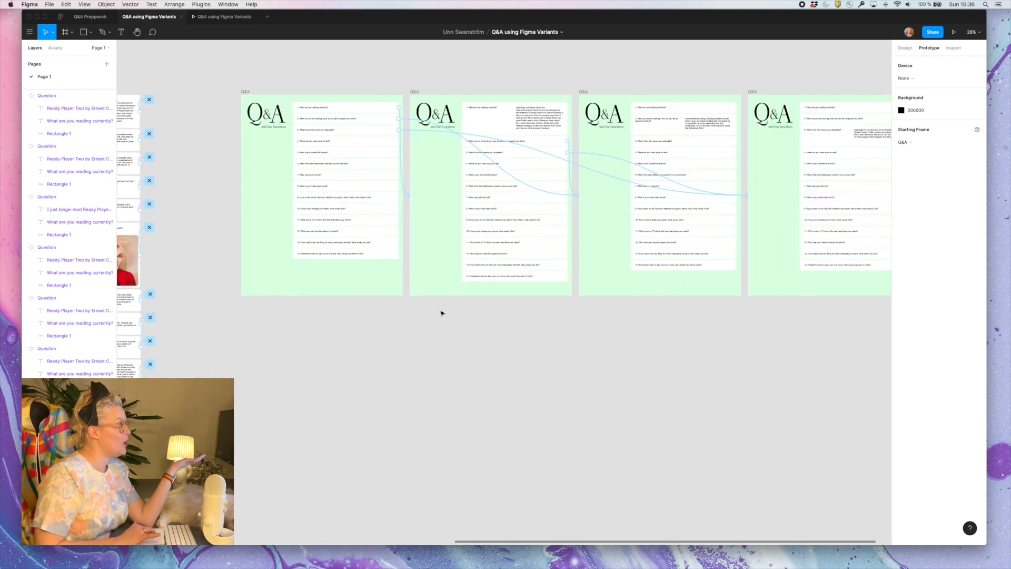
scroll(282, 213, down, 5)
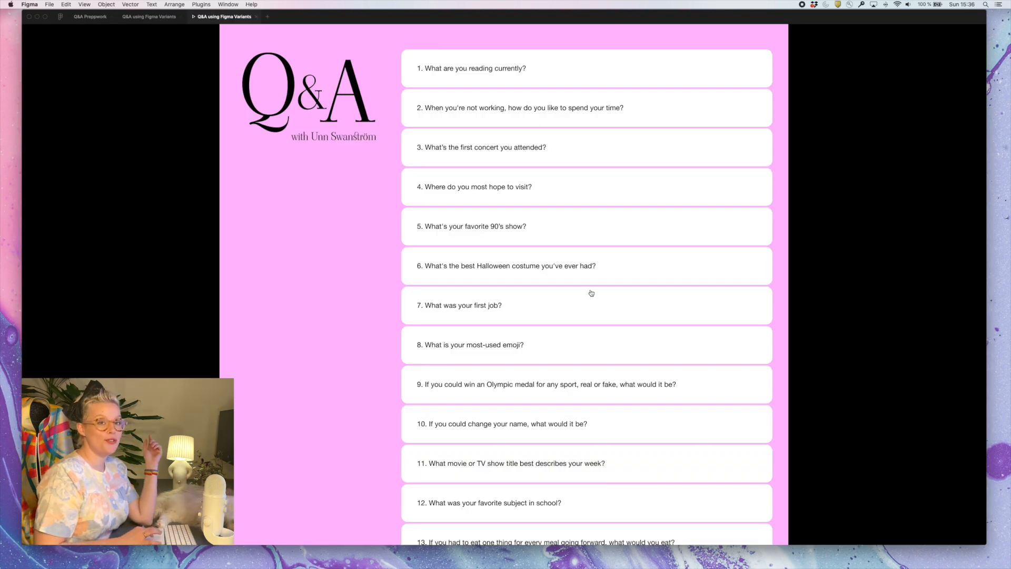
scroll(592, 356, down, 1)
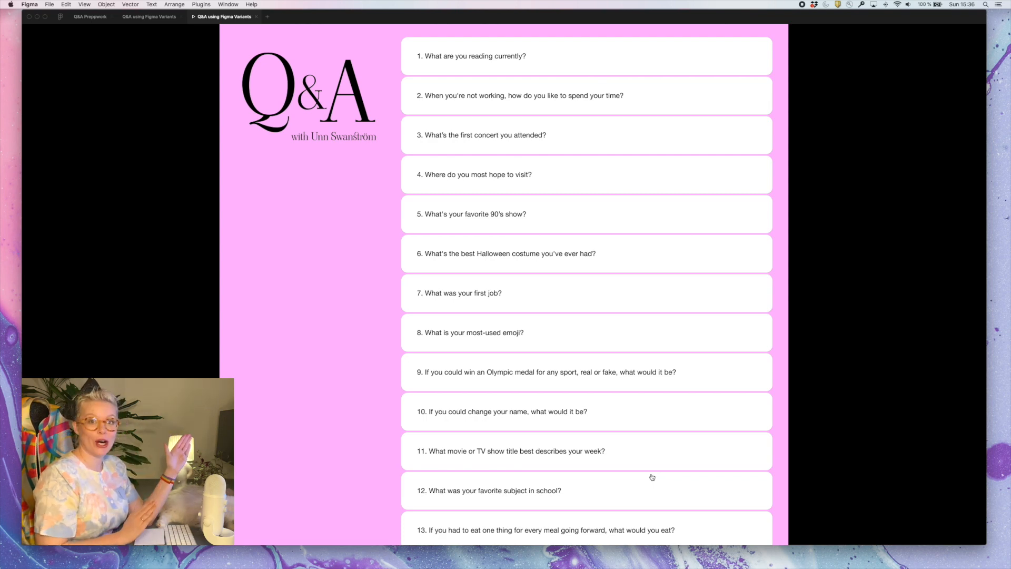
Open and close the answer to question 8 in the prototype, and check the question list through question 14
click(654, 341)
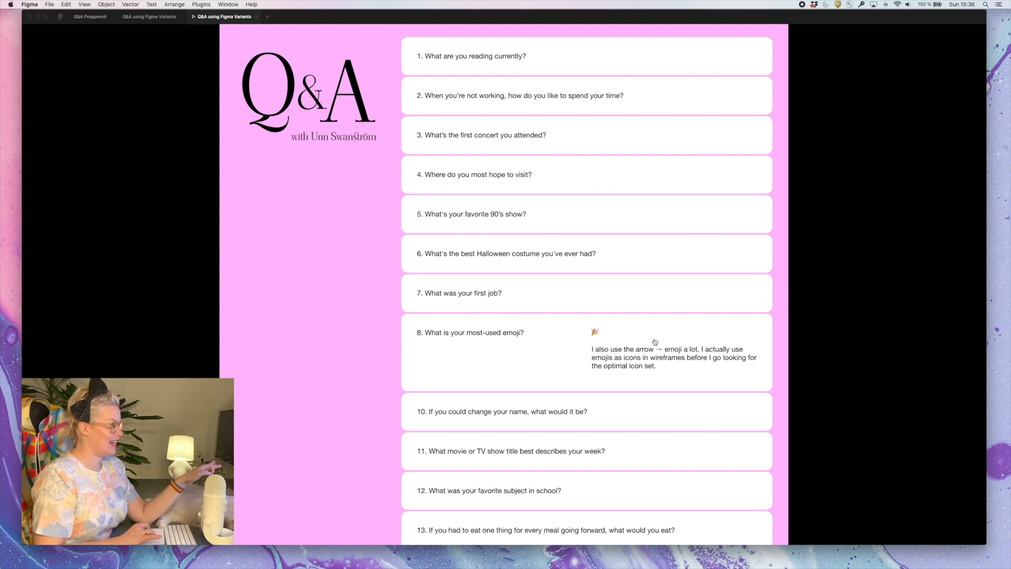
click(655, 341)
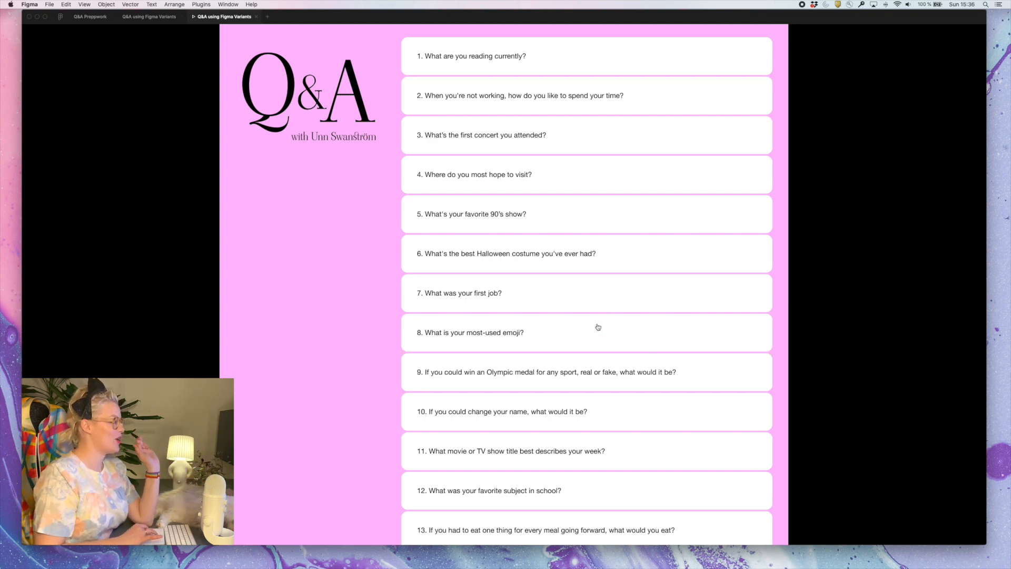
scroll(540, 161, down, 5)
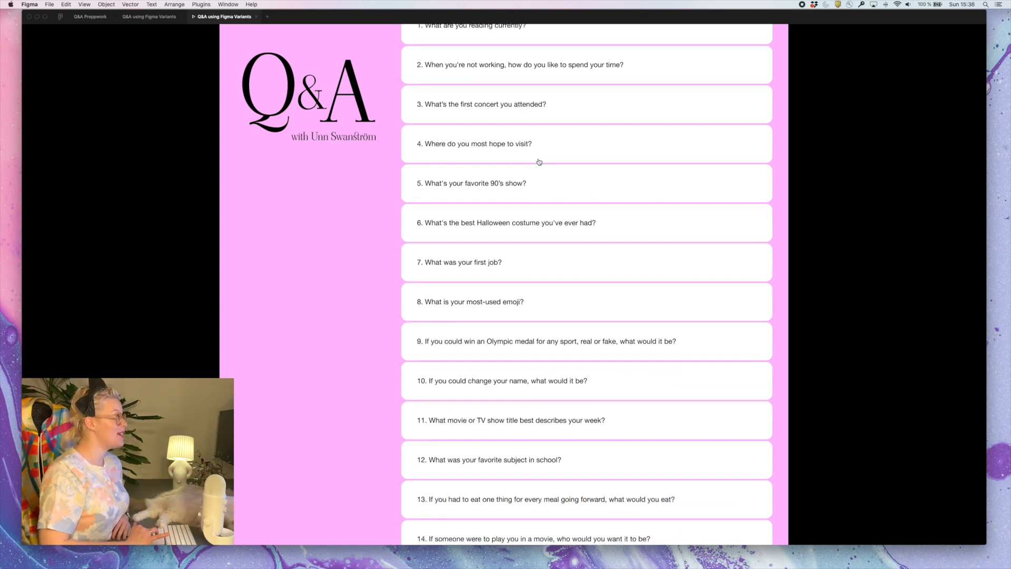
scroll(540, 162, up, 5)
scroll(539, 162, down, 6)
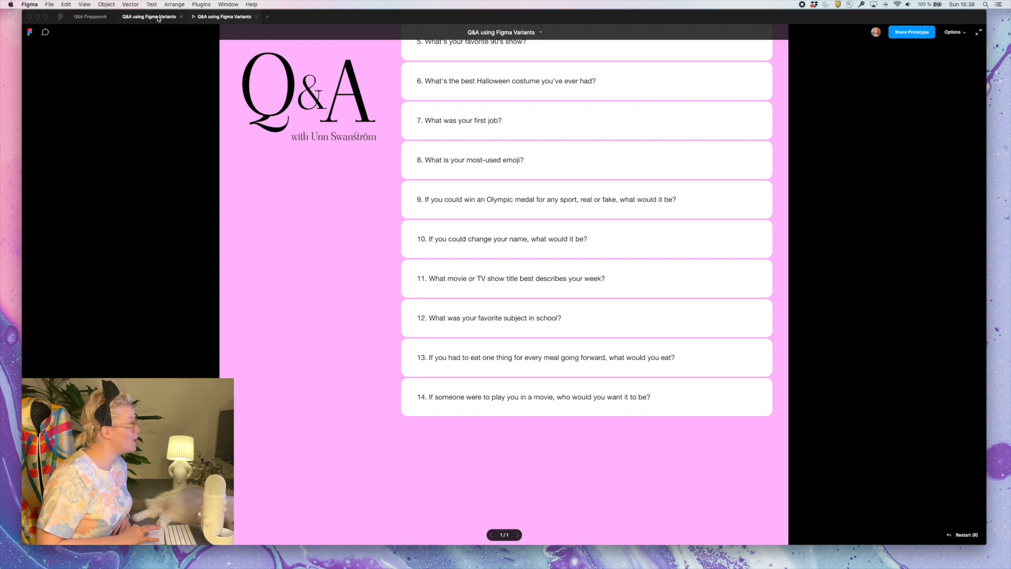
scroll(514, 266, up, 5)
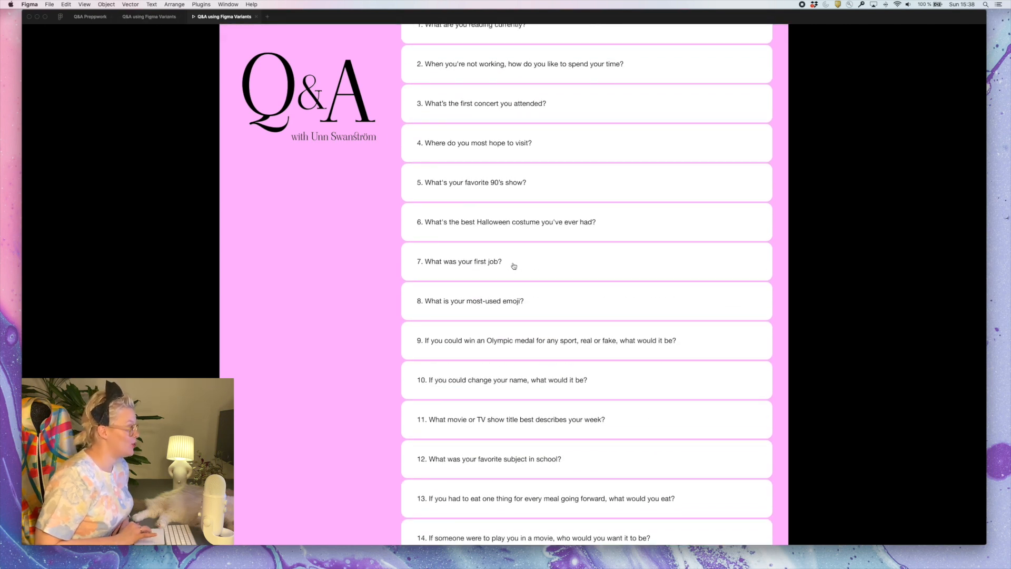
Test the answer overlays for questions 7 and 2 in the prototype by opening and closing each one
click(461, 261)
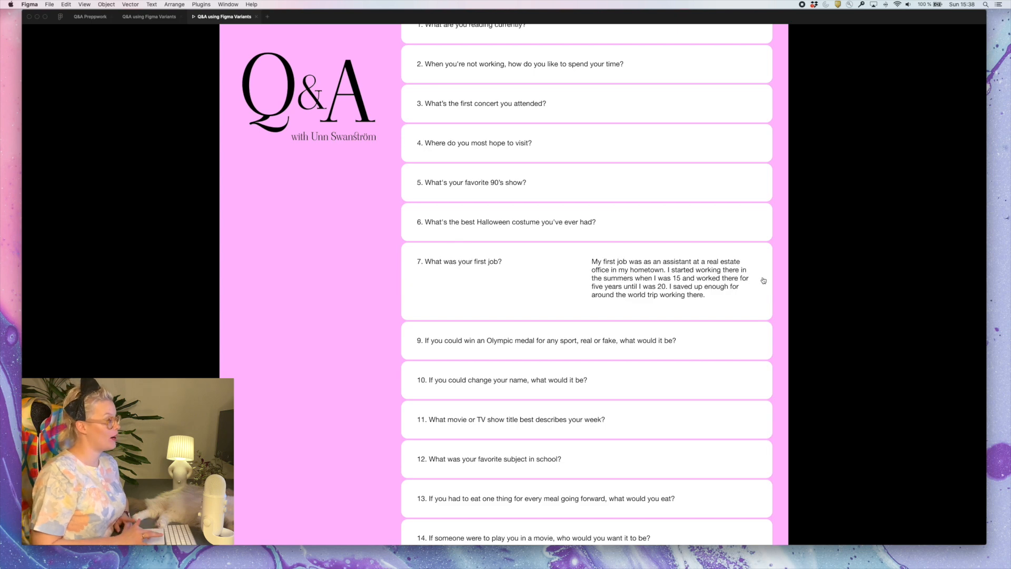
click(706, 299)
scroll(481, 178, up, 2)
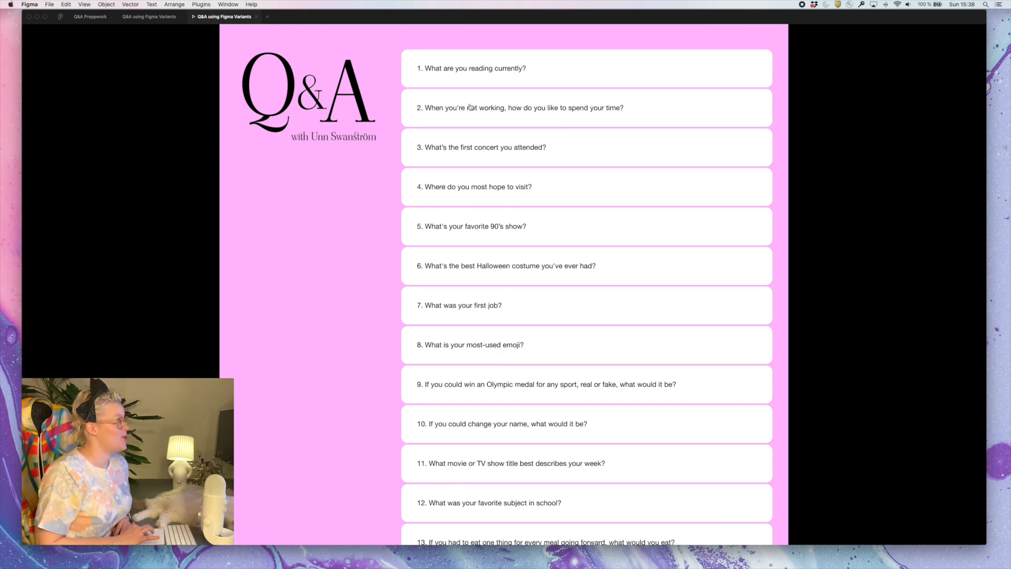
click(699, 113)
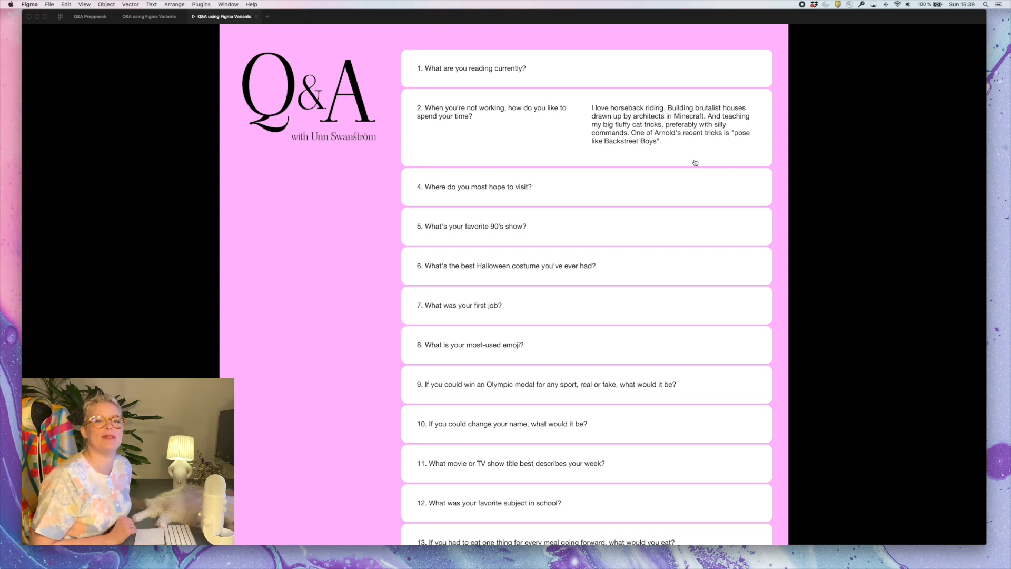
scroll(544, 191, down, 3)
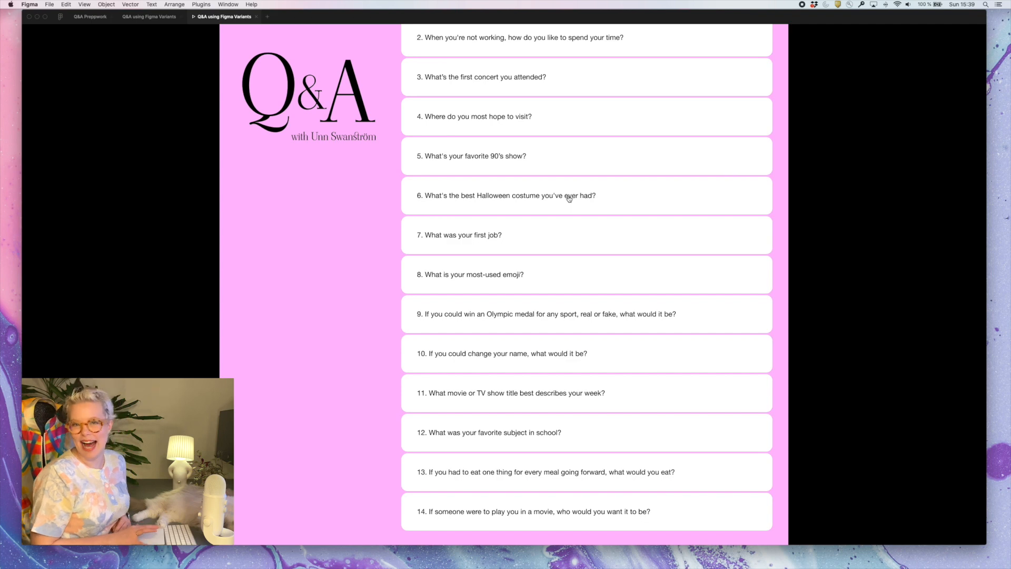
Open and close the two-image Halloween costume answer to question 6 in the prototype
click(638, 198)
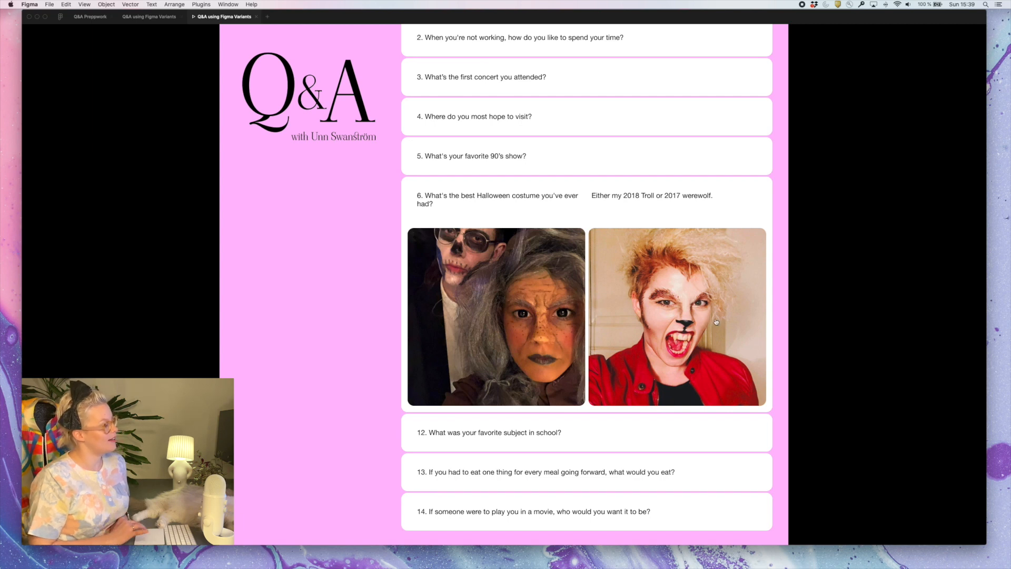
click(748, 336)
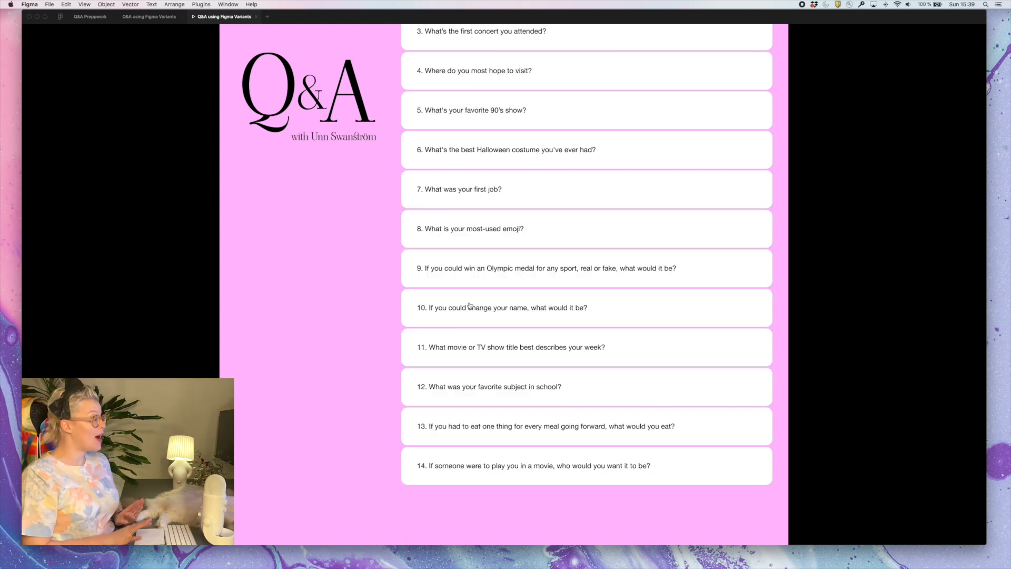
scroll(471, 305, up, 3)
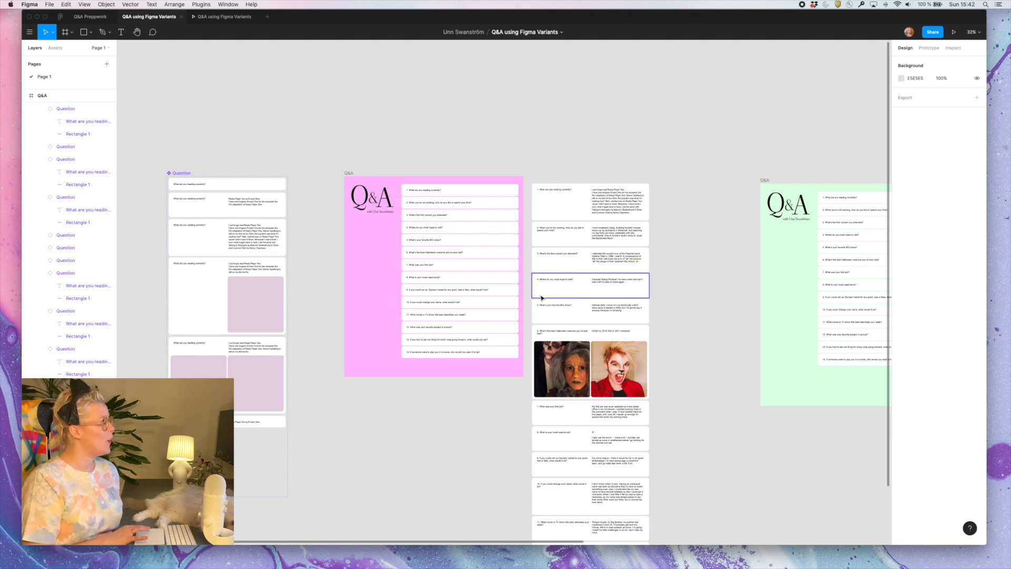
Examine the answer cards in the design file, the Long answer variant and the properties of the whole Question component set
scroll(495, 241, down, 5)
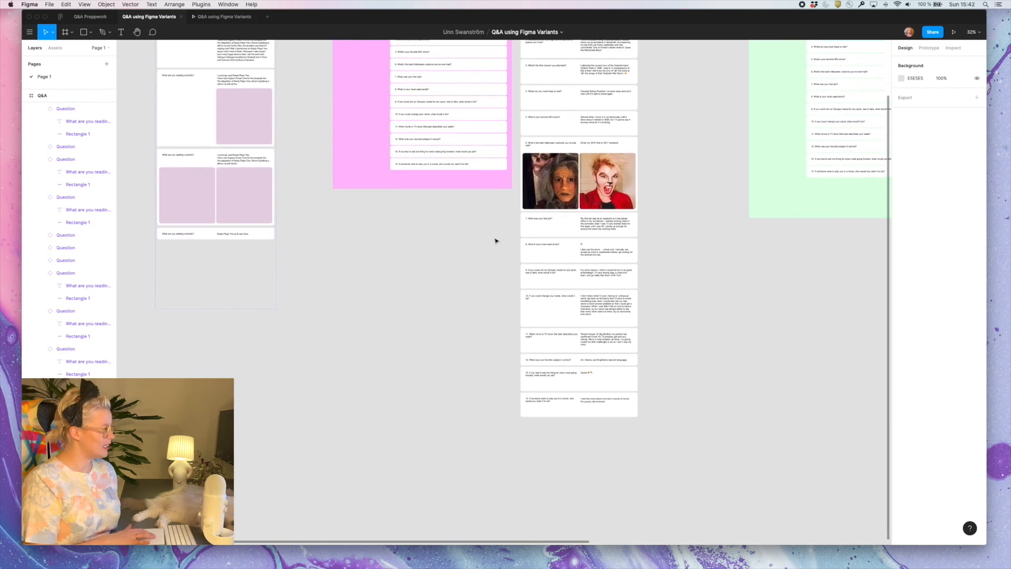
scroll(495, 241, up, 5)
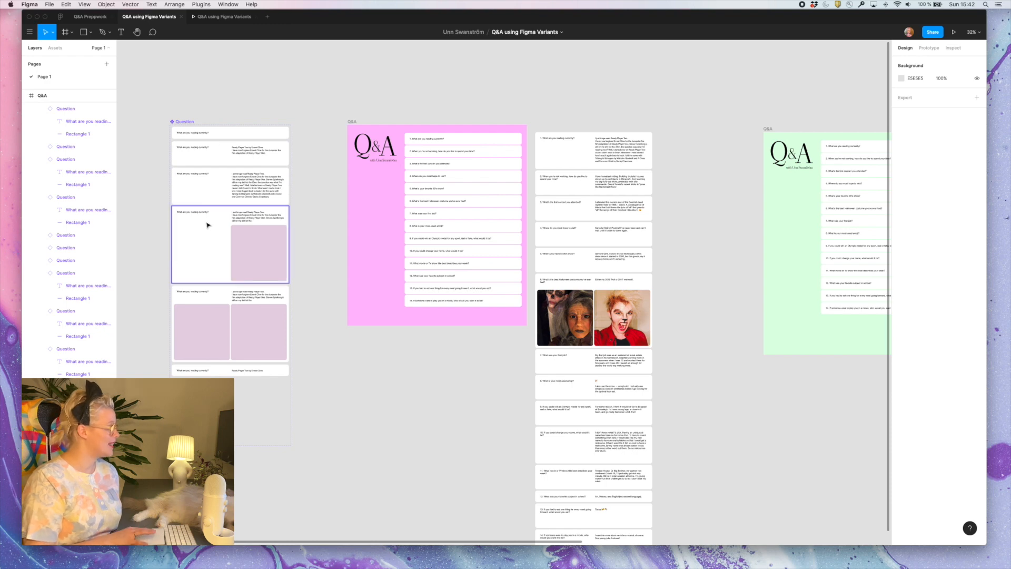
click(260, 192)
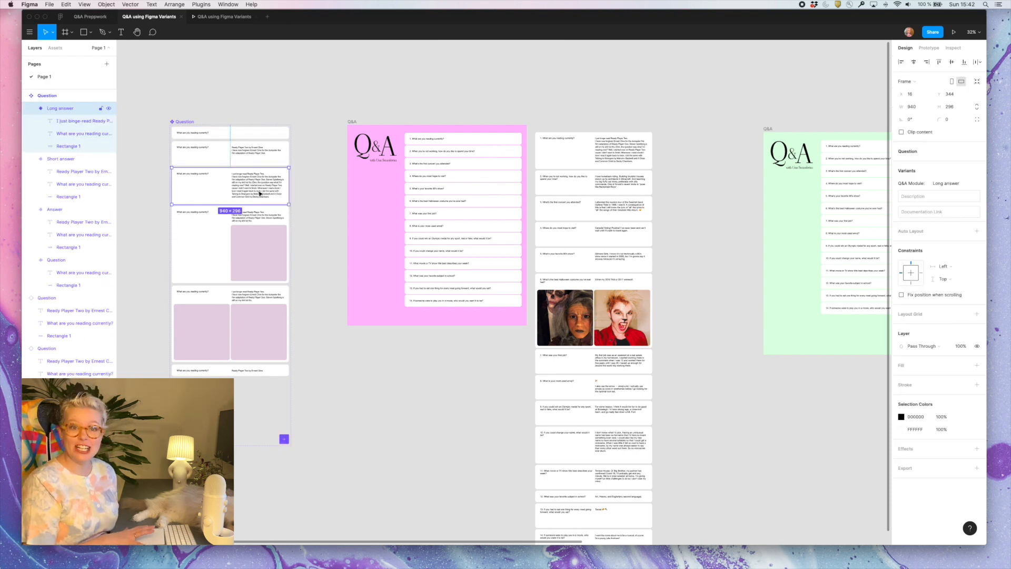
scroll(266, 188, up, 3)
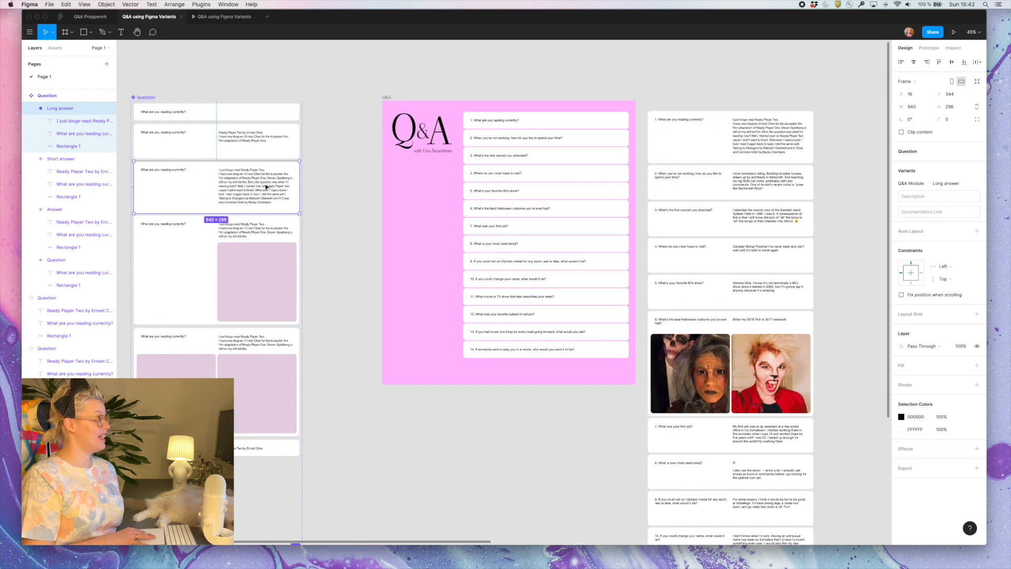
scroll(266, 187, left, 3)
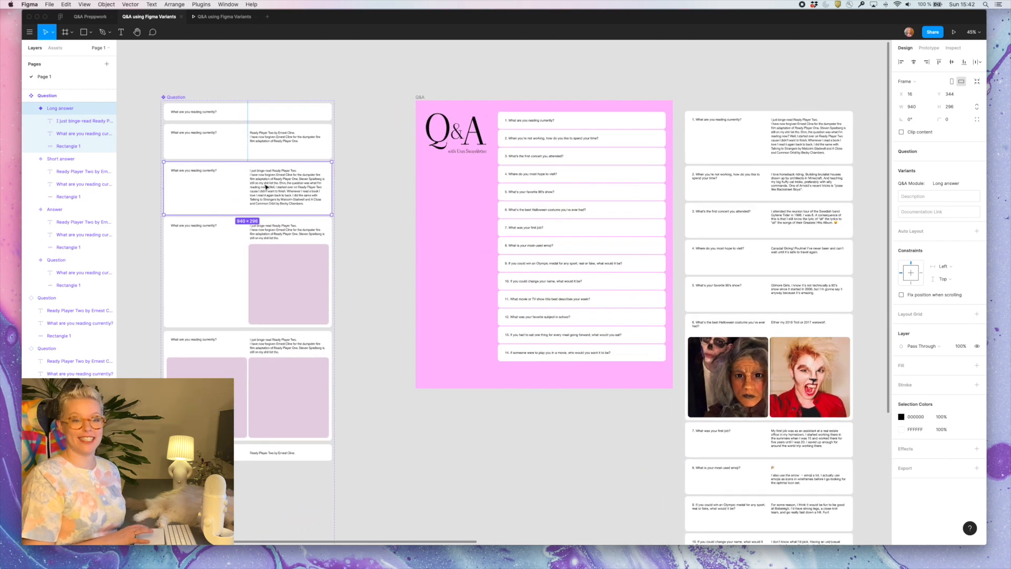
click(182, 98)
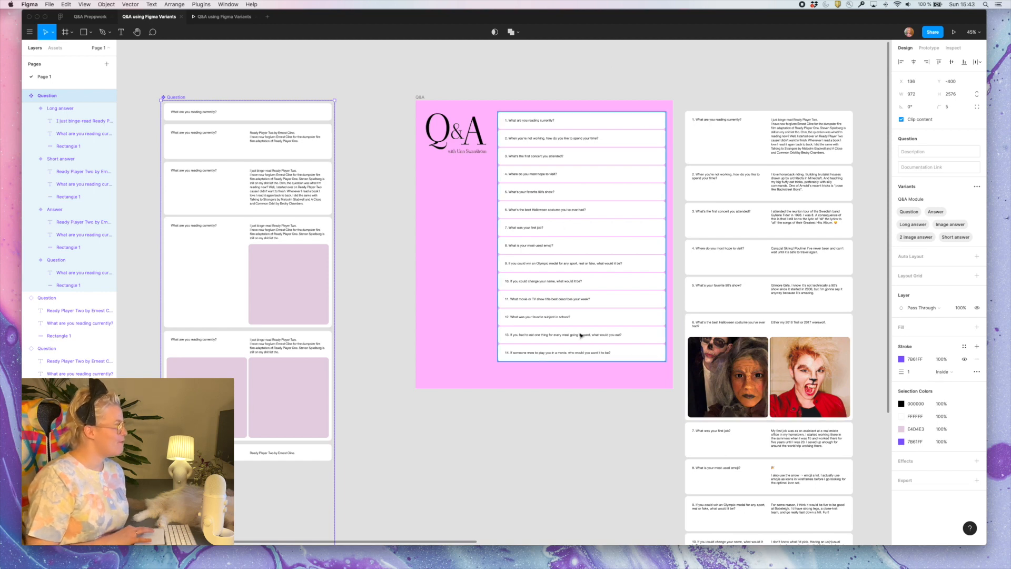
Try moving question card 10 above card 9 and narrowing it to 731 wide in the pink frame, and undo the resize
click(634, 278)
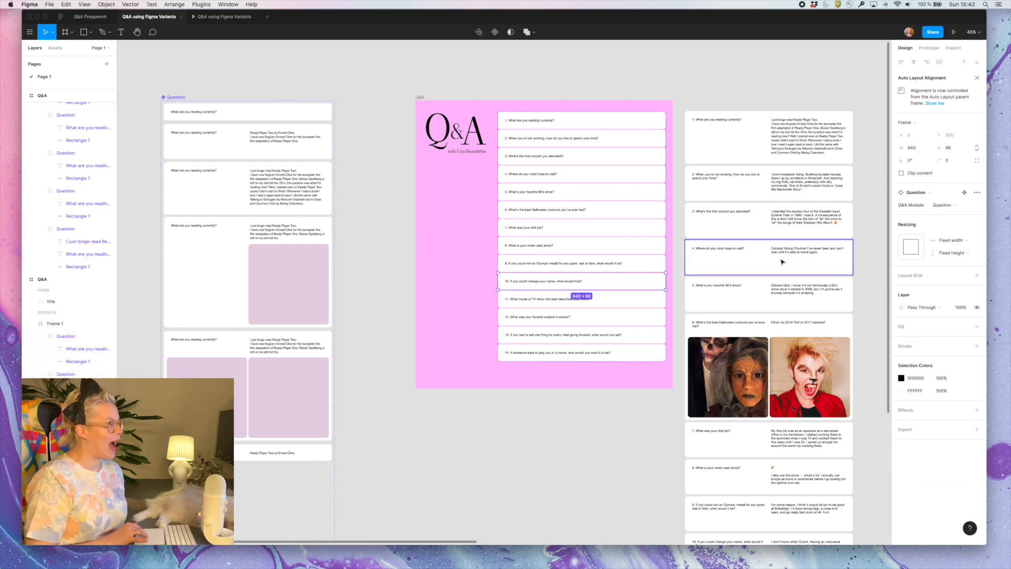
scroll(566, 248, right, 3)
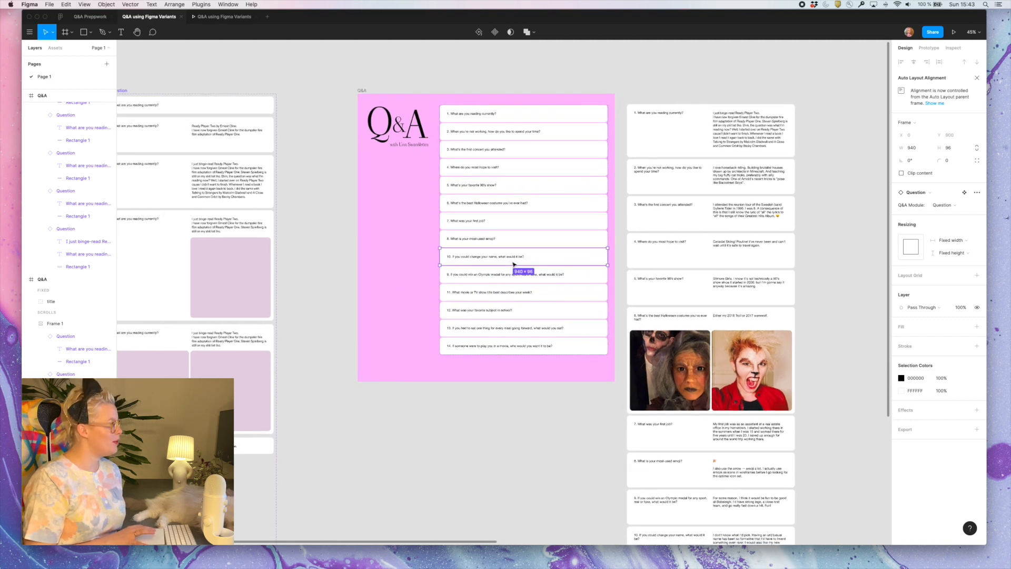
drag(512, 274, 570, 274)
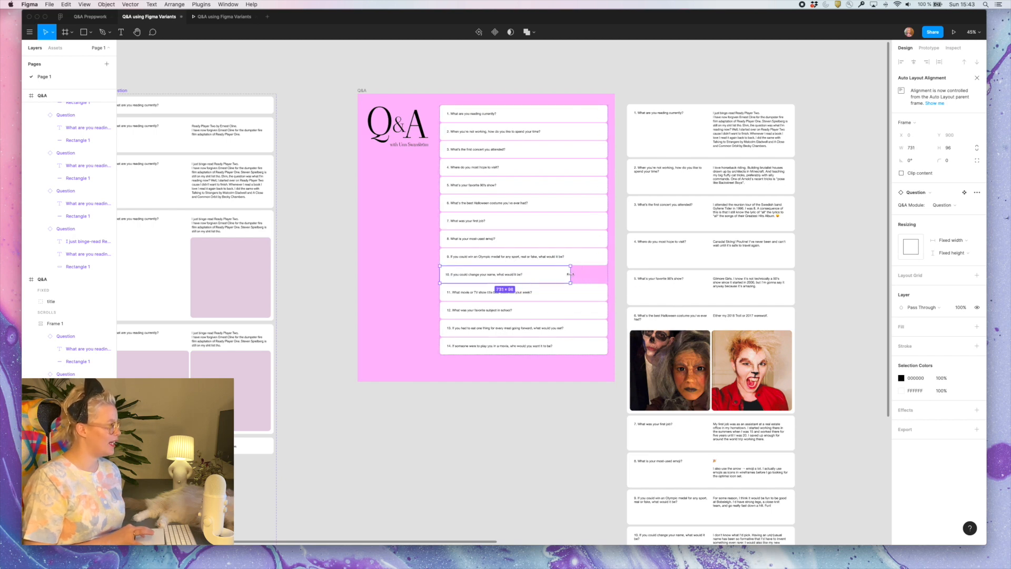
key(super+z)
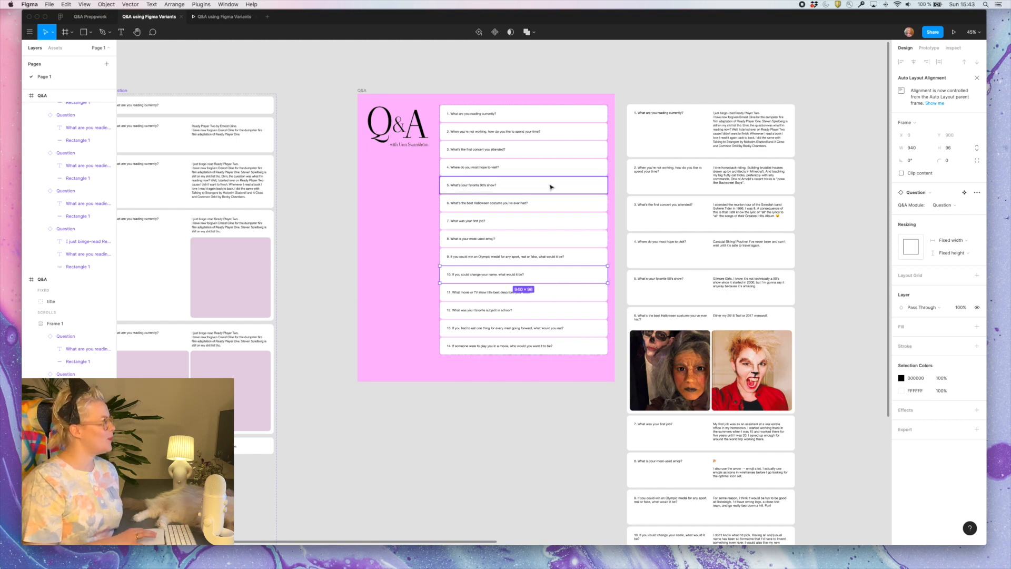
click(439, 245)
click(402, 246)
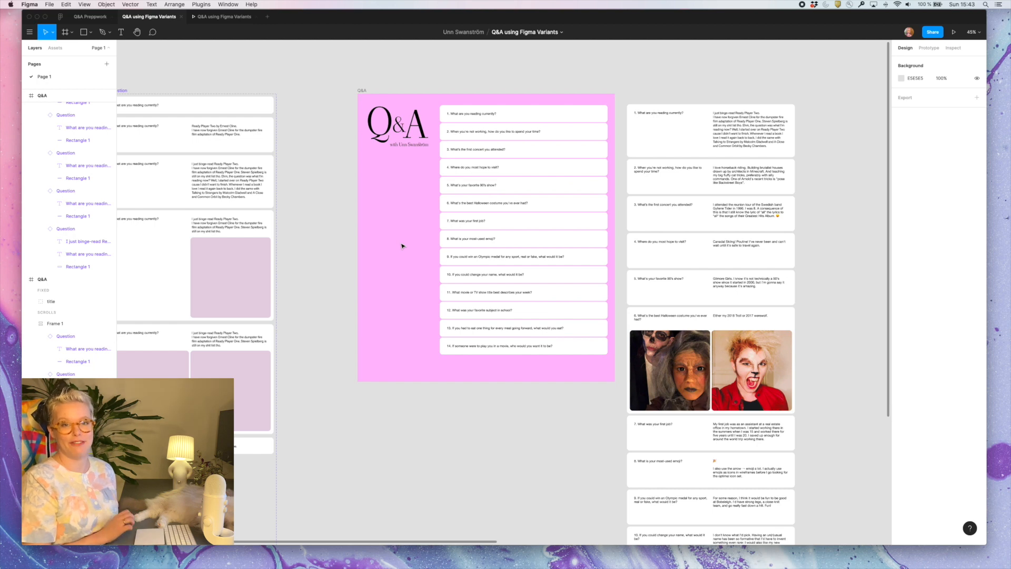
scroll(401, 246, up, 1)
scroll(402, 246, right, 1)
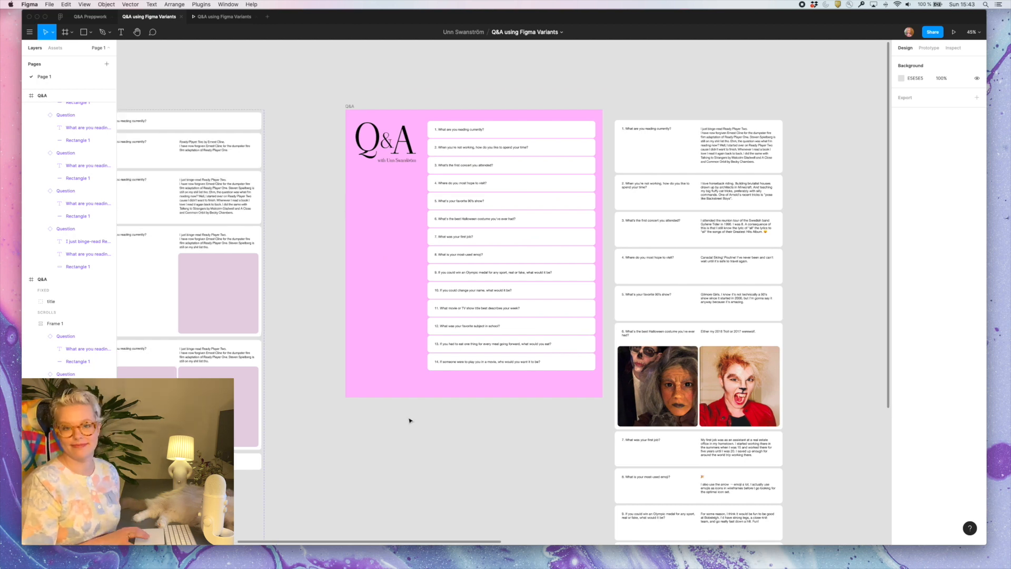
scroll(410, 421, down, 1)
scroll(409, 420, left, 1)
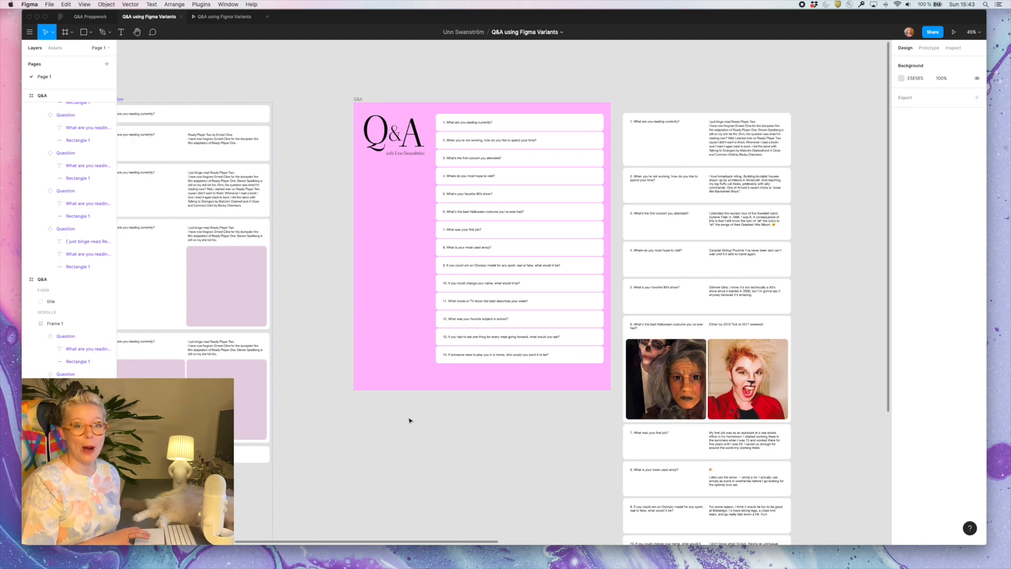